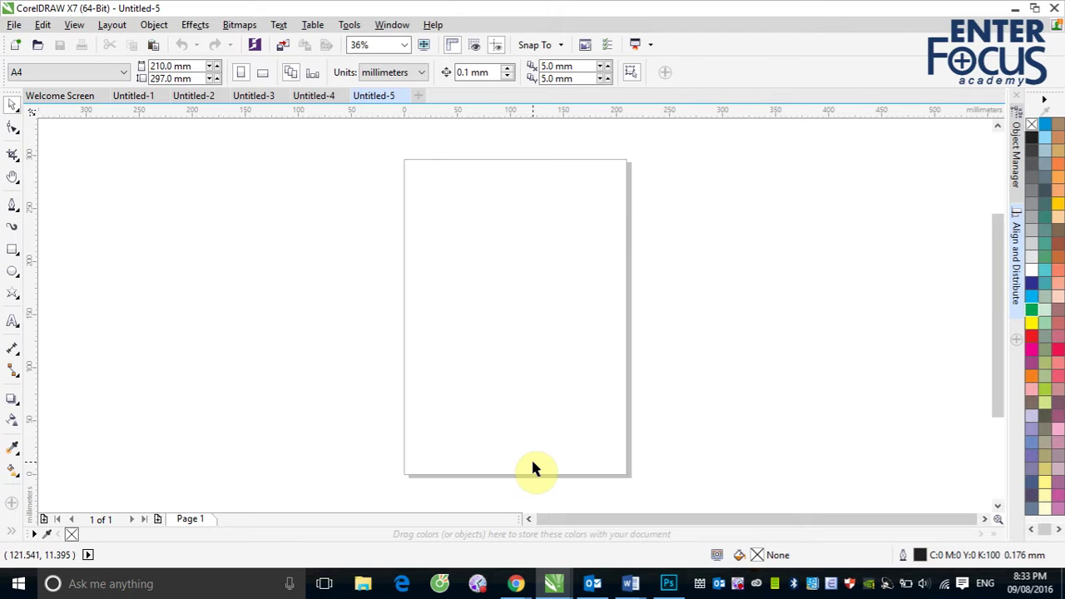
# Step: Draw a rectangle about 60 by 46 mm on the page and an ellipse about 116 by 71 mm below it
pyautogui.click(12, 249)
pyautogui.moveTo(465, 215); pyautogui.dragTo(528, 263)
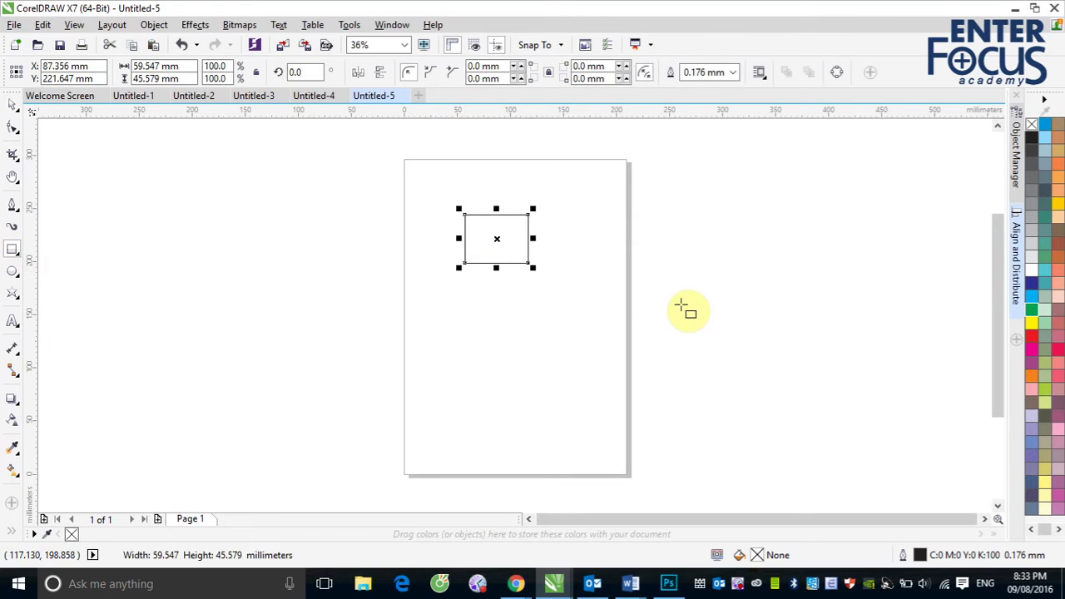
pyautogui.click(13, 274)
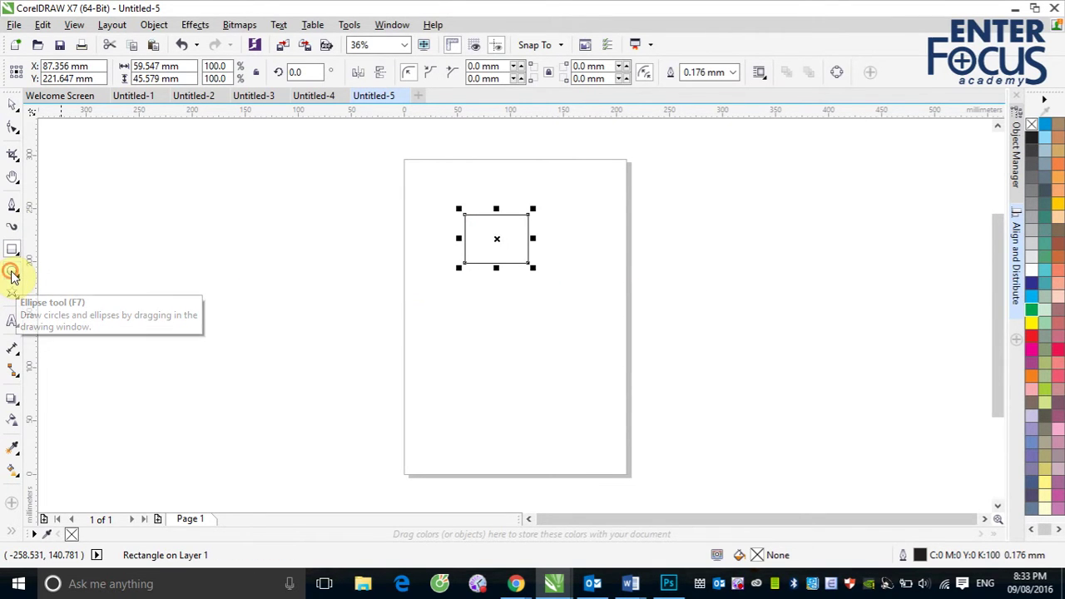
pyautogui.moveTo(414, 301); pyautogui.dragTo(541, 378)
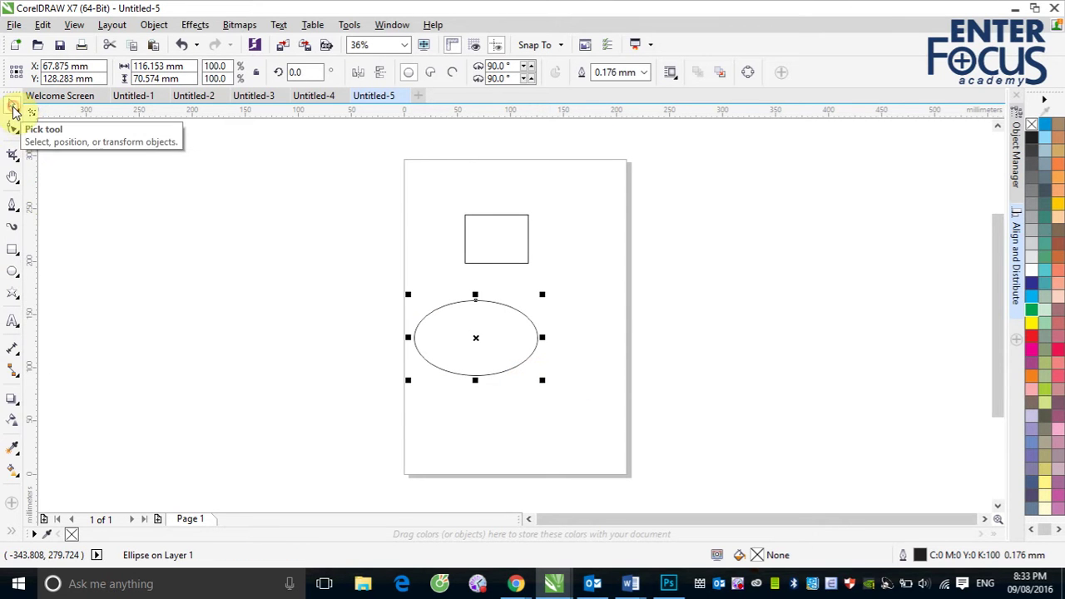
# Step: Draw a 12-point star about 80 mm wide on the empty area beside the page
pyautogui.click(12, 297)
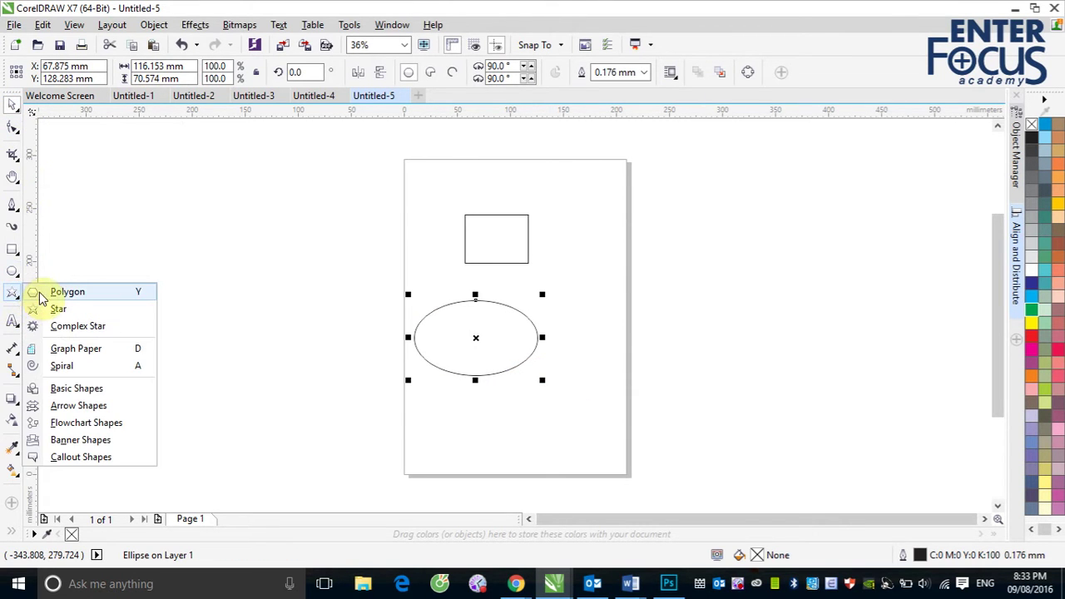
pyautogui.click(52, 309)
pyautogui.moveTo(194, 263); pyautogui.dragTo(275, 343)
# Step: Delete the rectangle, ellipse and star together
pyautogui.click(13, 104)
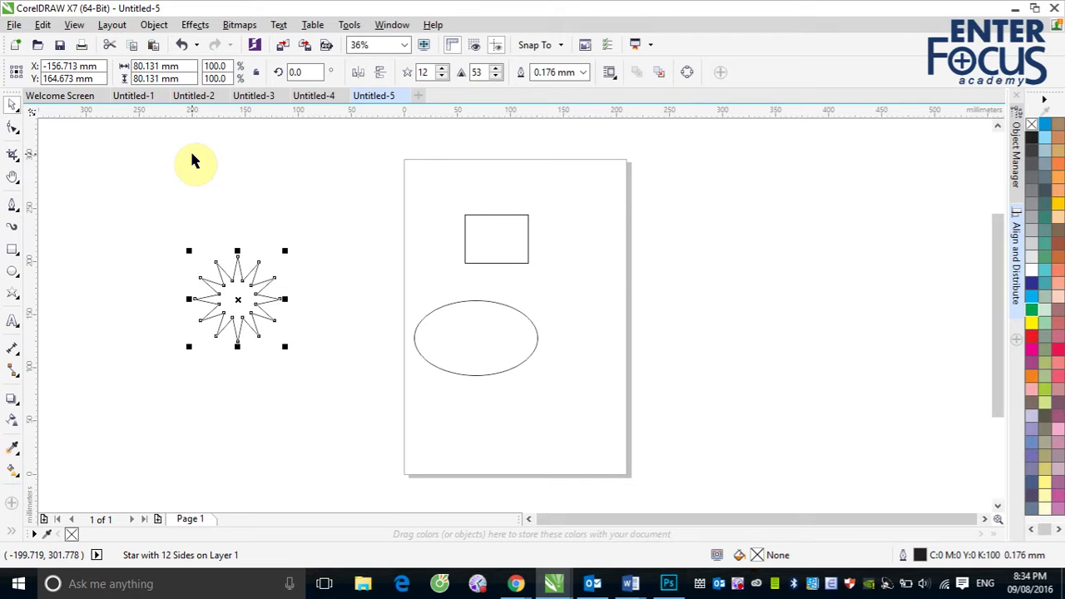
pyautogui.moveTo(148, 193); pyautogui.dragTo(588, 447)
pyautogui.press('Delete')
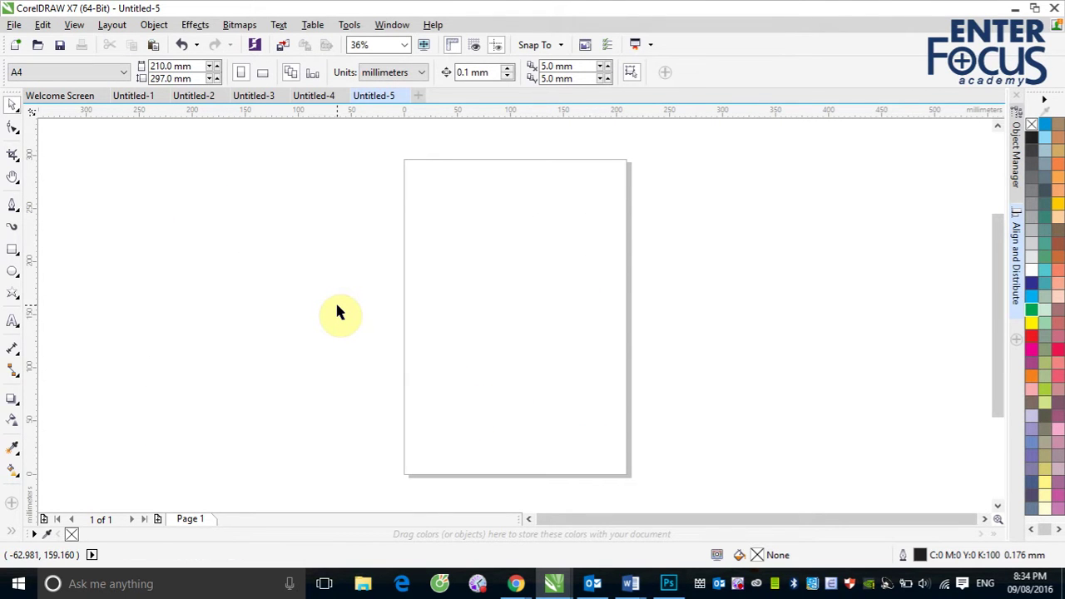
# Step: Draw a square about 59 mm wide near the page's upper-left corner and fill it with red
pyautogui.click(13, 252)
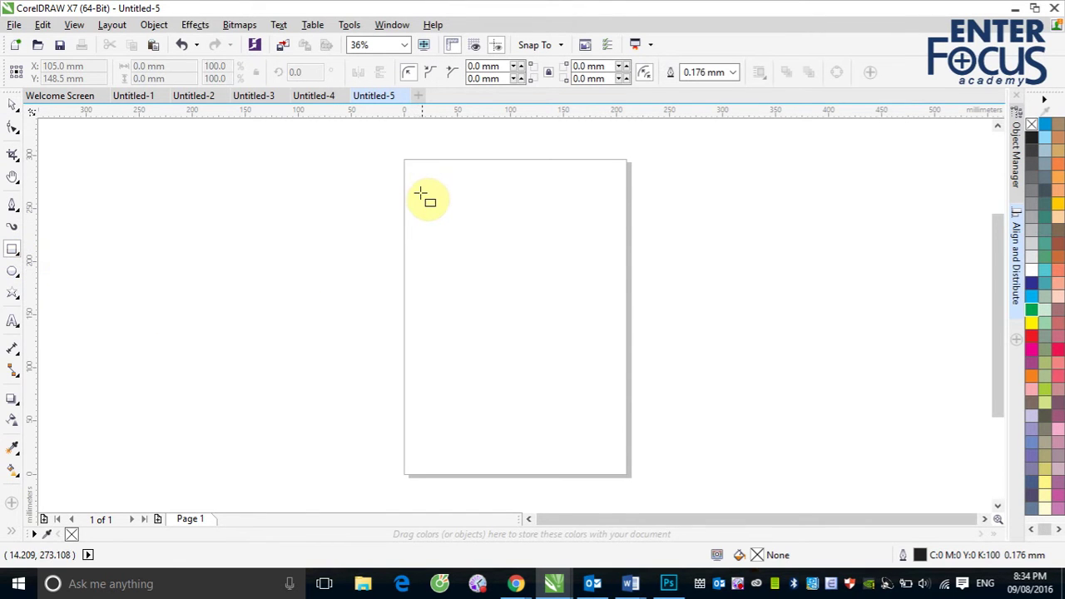
pyautogui.moveTo(417, 182); pyautogui.dragTo(491, 256)
pyautogui.click(13, 104)
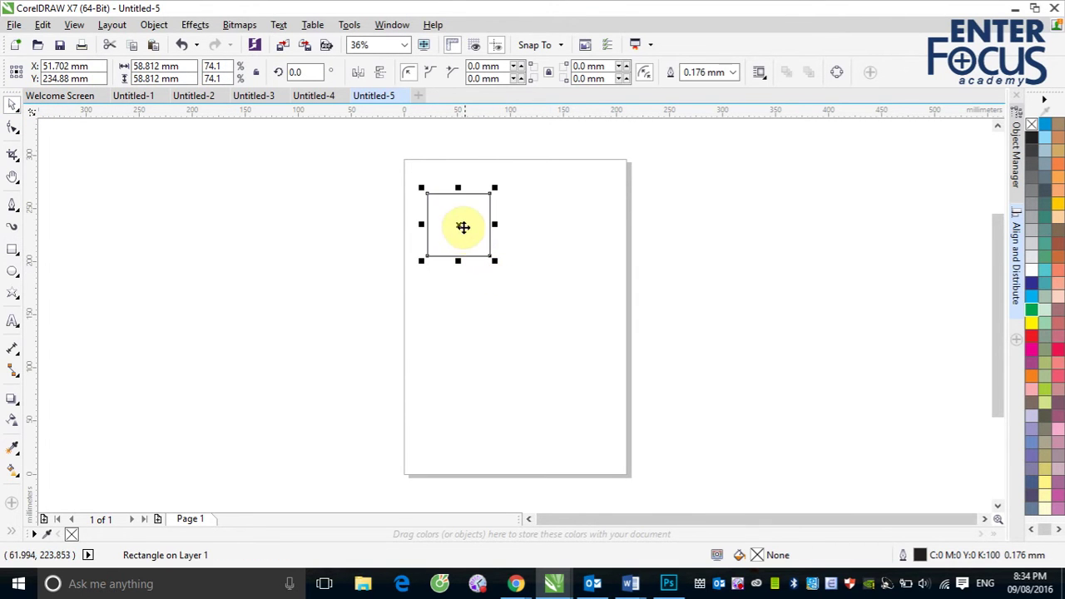
pyautogui.moveTo(460, 224); pyautogui.dragTo(458, 211)
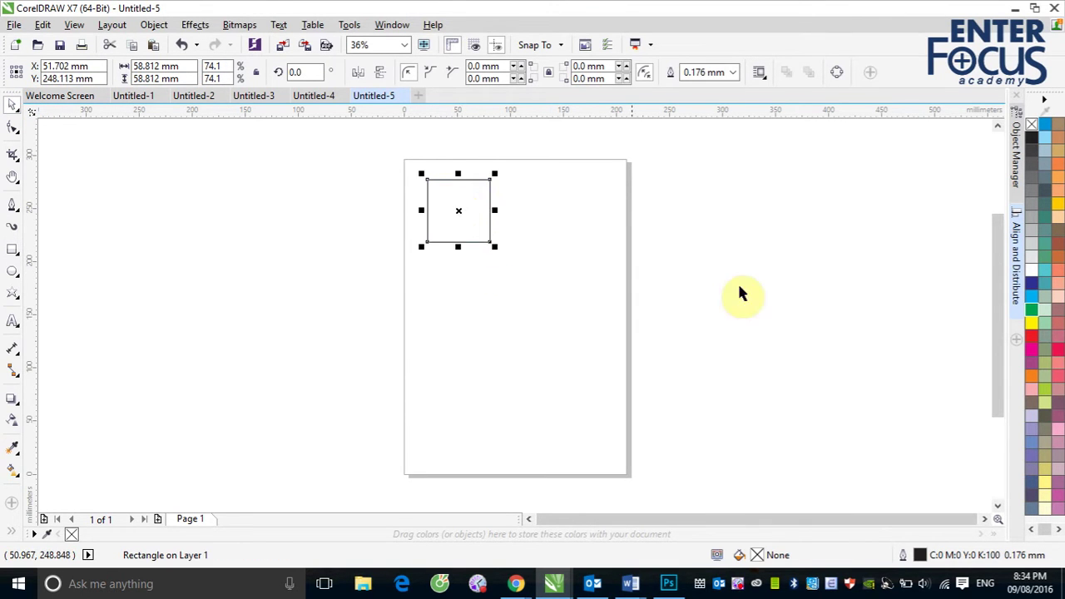
pyautogui.click(1032, 337)
# Step: Draw a circle about 56 mm in diameter diagonally below the red square and fill it with cyan
pyautogui.click(12, 272)
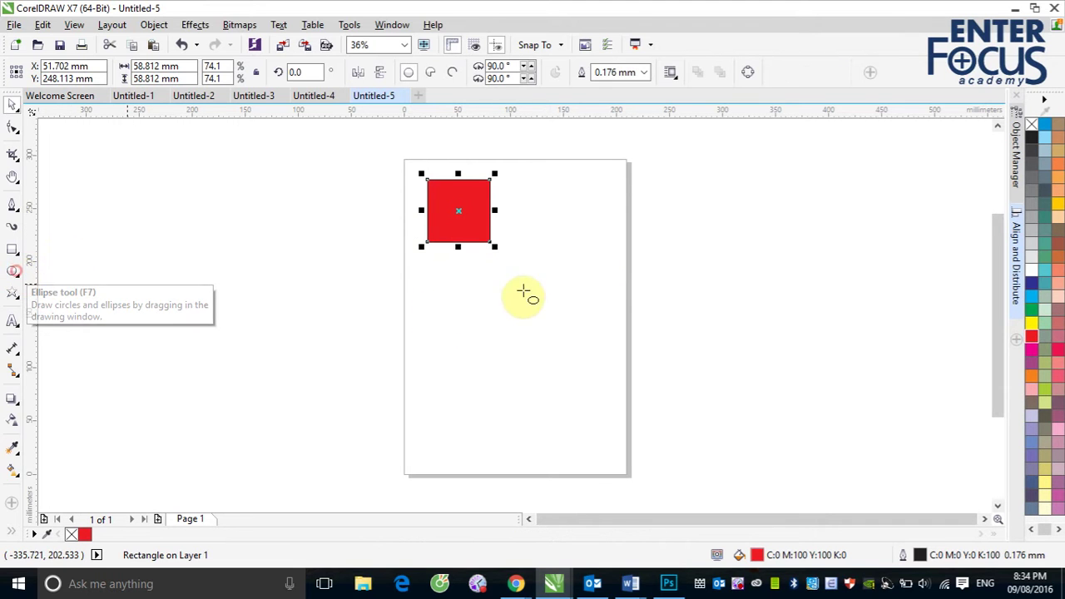
pyautogui.moveTo(494, 256); pyautogui.dragTo(552, 315)
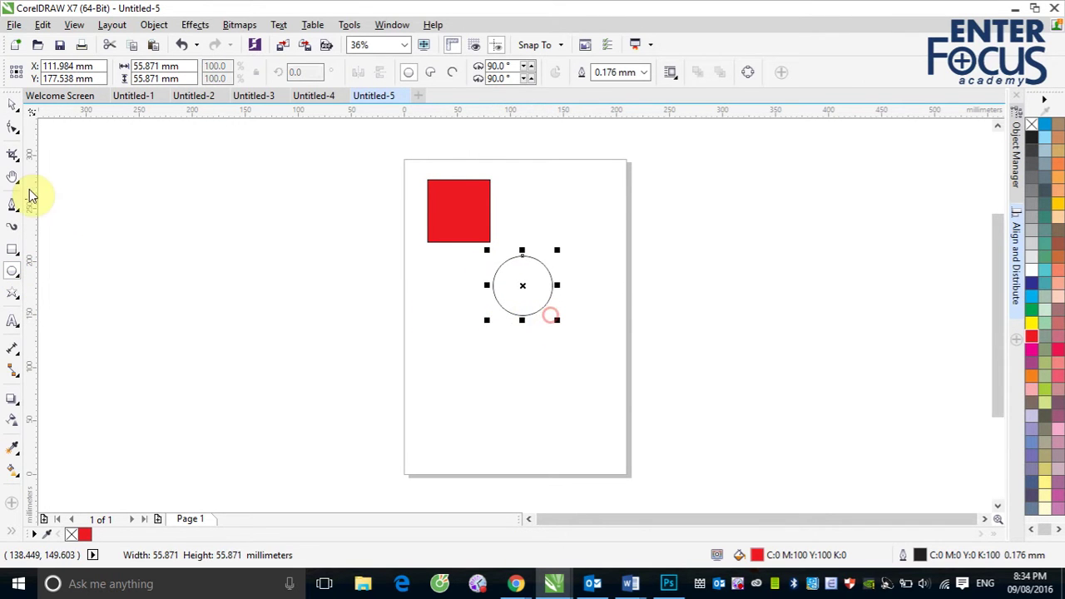
pyautogui.click(1030, 300)
# Step: Move the cyan circle so that it overlaps the lower-right corner of the red square
pyautogui.click(12, 105)
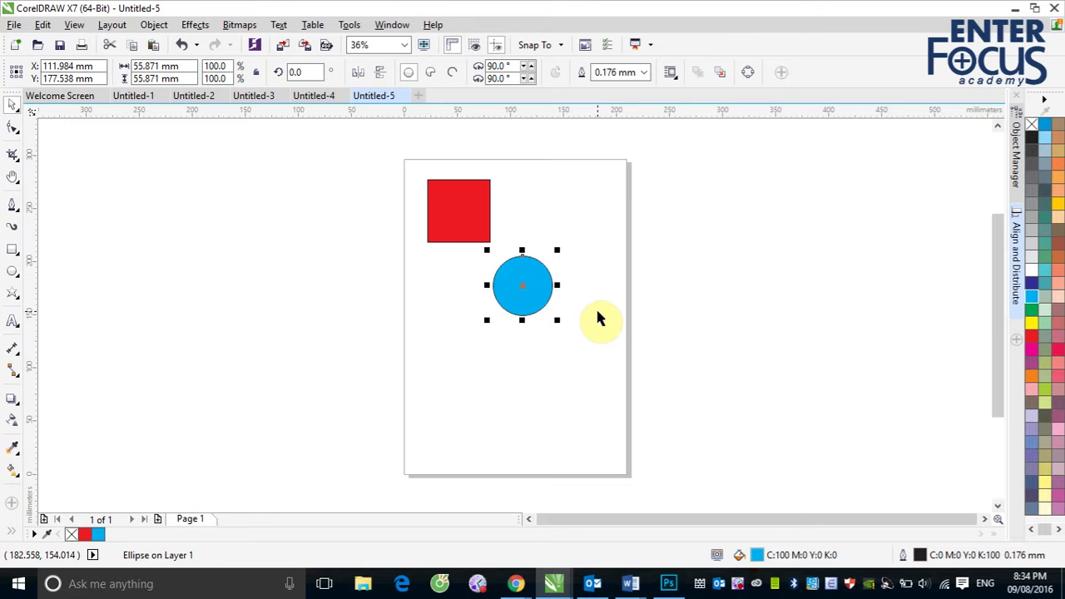
pyautogui.click(524, 286)
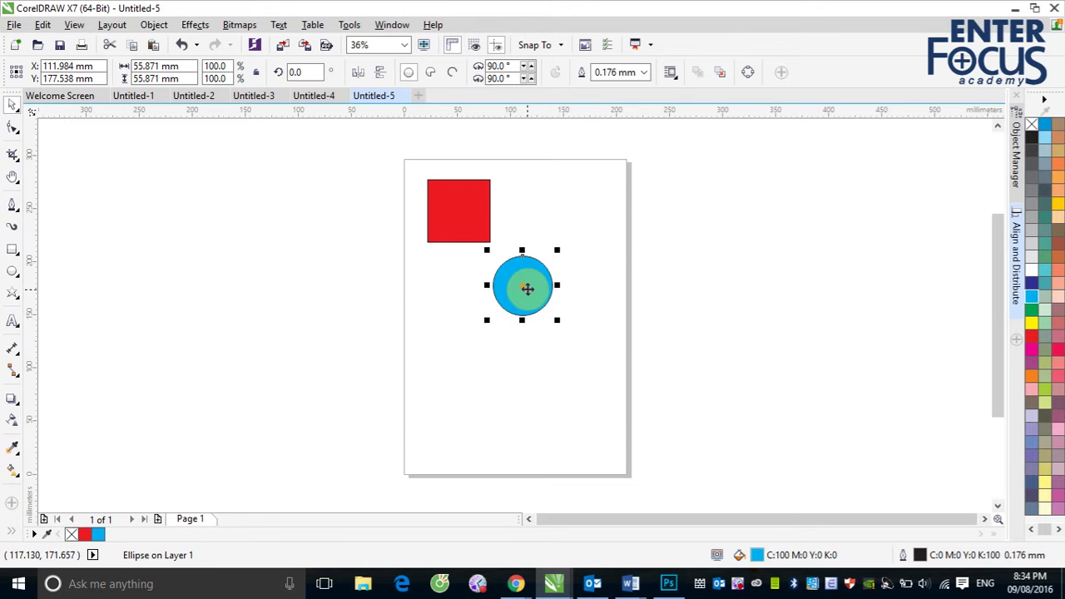
pyautogui.moveTo(525, 287); pyautogui.dragTo(490, 238)
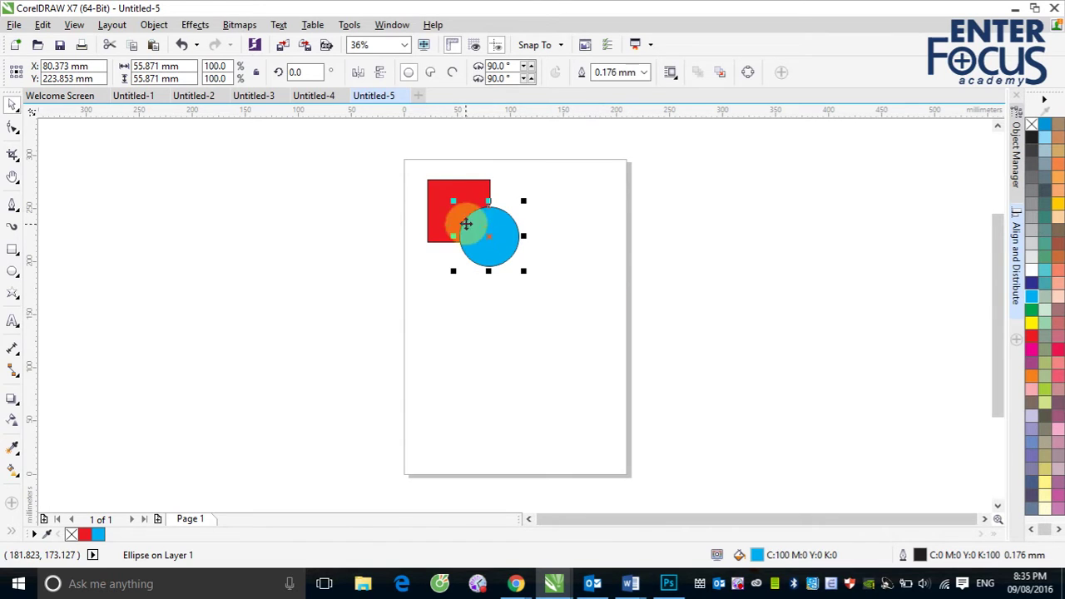
# Step: Duplicate the overlapping square and circle twice, placing the copies below each other down the page
pyautogui.moveTo(411, 170); pyautogui.dragTo(568, 271)
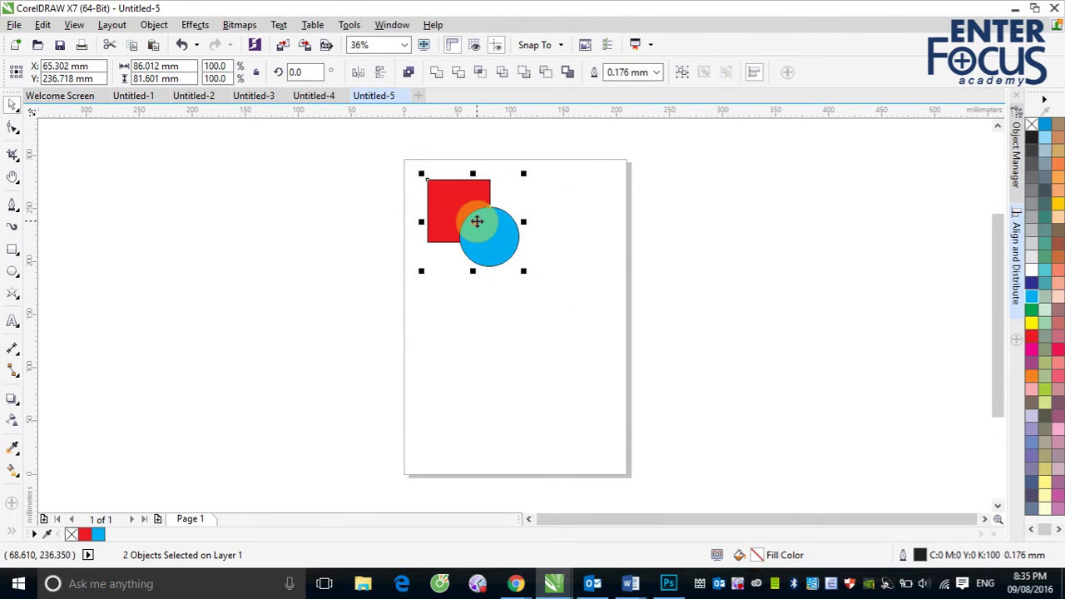
pyautogui.moveTo(476, 223); pyautogui.dragTo(467, 418)
pyautogui.rightClick(488, 333)
# Step: Align the bottom circle to the centre of its red square, both horizontally and vertically
pyautogui.click(495, 435)
pyautogui.moveTo(416, 372); pyautogui.dragTo(502, 454)
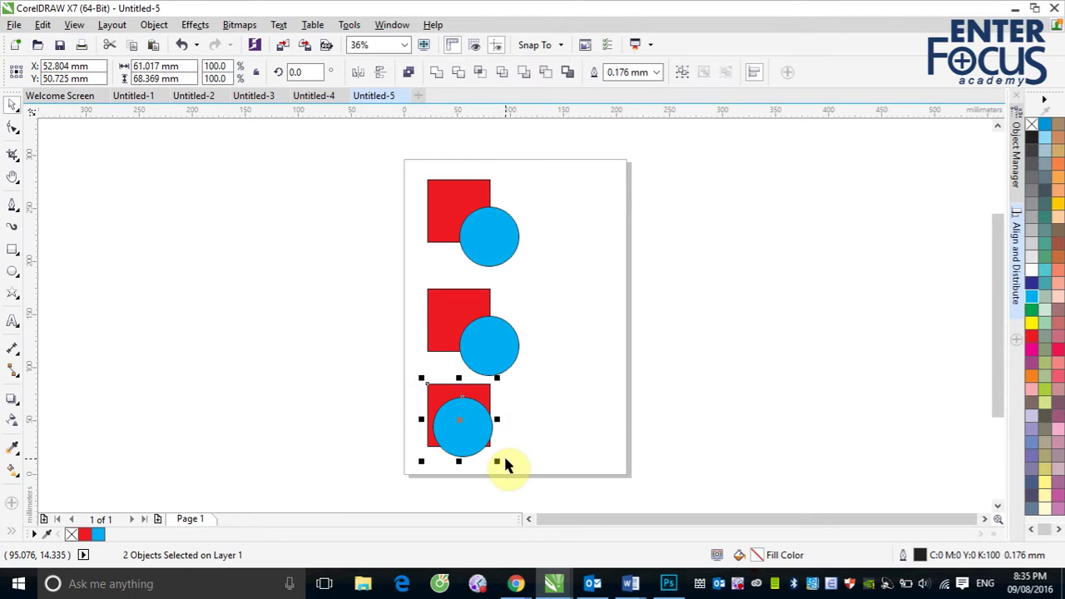
pyautogui.press('c')
pyautogui.press('e')
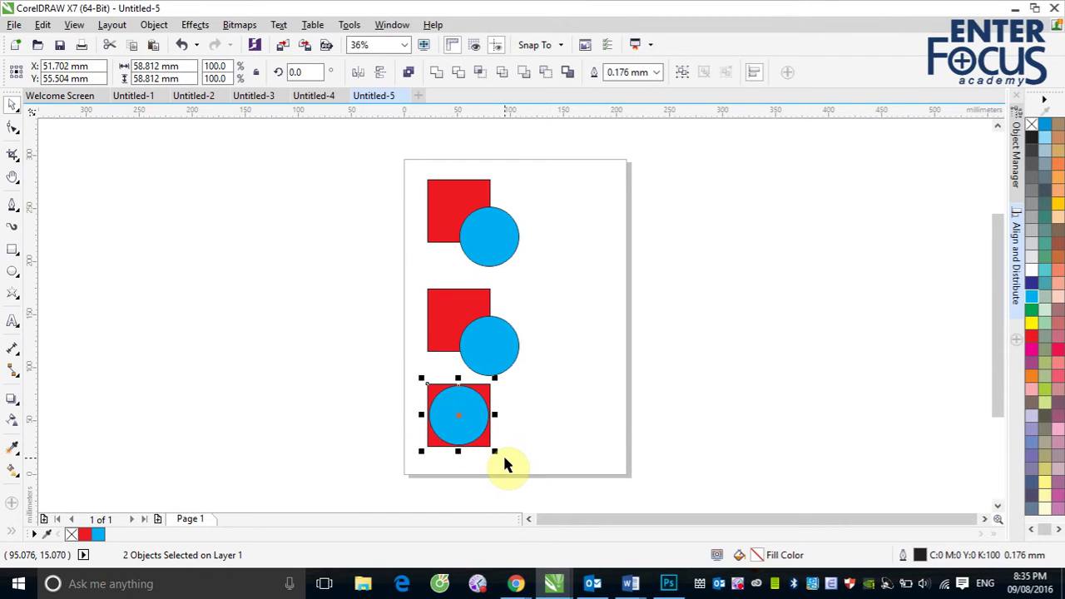
pyautogui.click(578, 340)
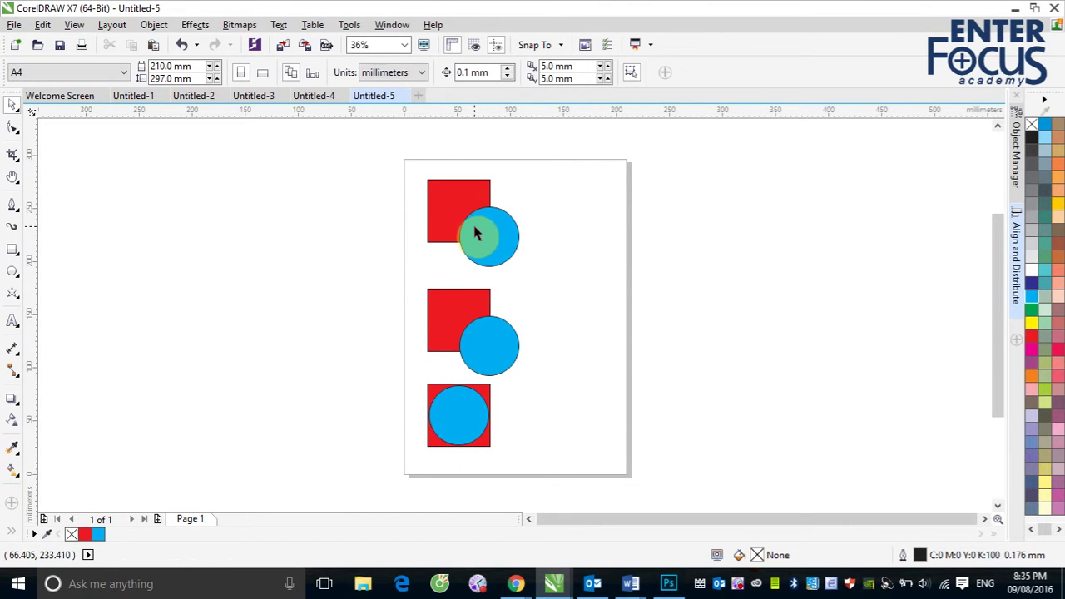
# Step: Move the middle circle sideways so that it stands clear of its red square
pyautogui.moveTo(488, 340); pyautogui.dragTo(528, 332)
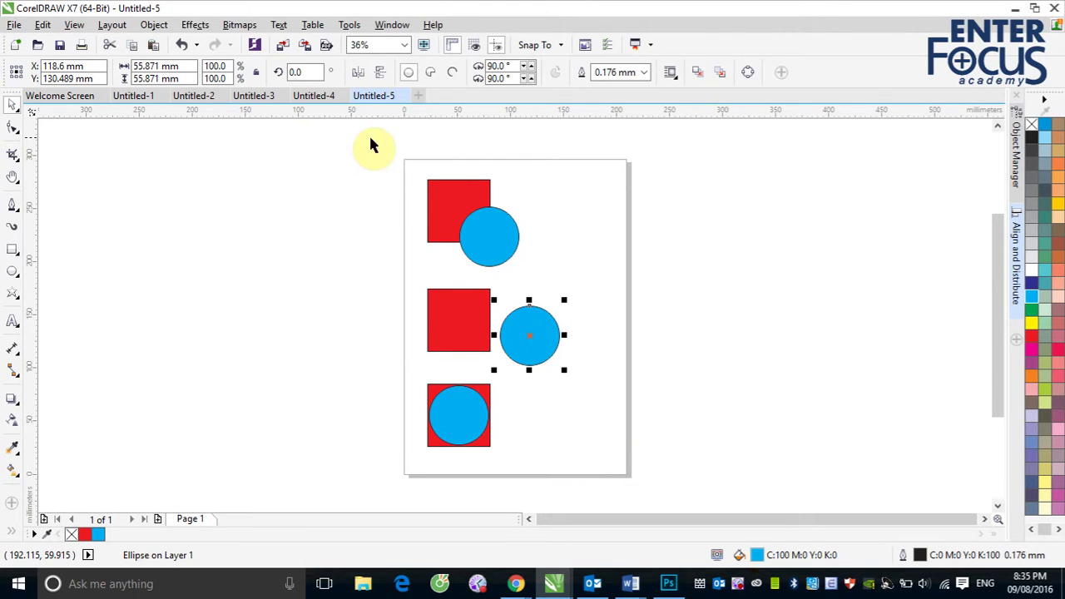
pyautogui.moveTo(368, 145); pyautogui.dragTo(576, 456)
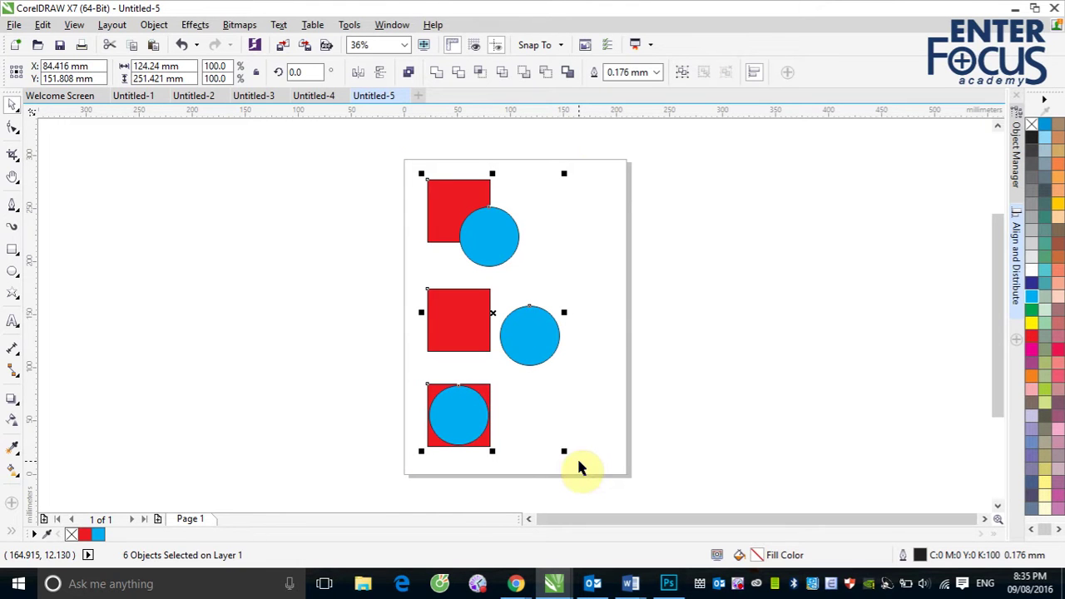
pyautogui.click(752, 328)
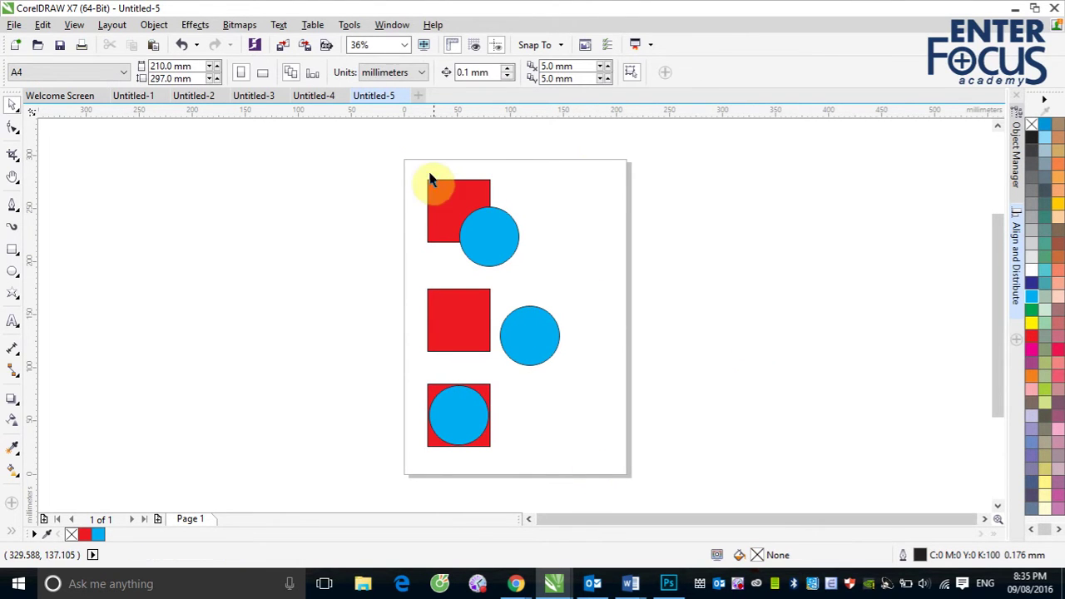
# Step: Select the top square and circle and look through the Shaping commands available for them
pyautogui.moveTo(416, 170); pyautogui.dragTo(547, 281)
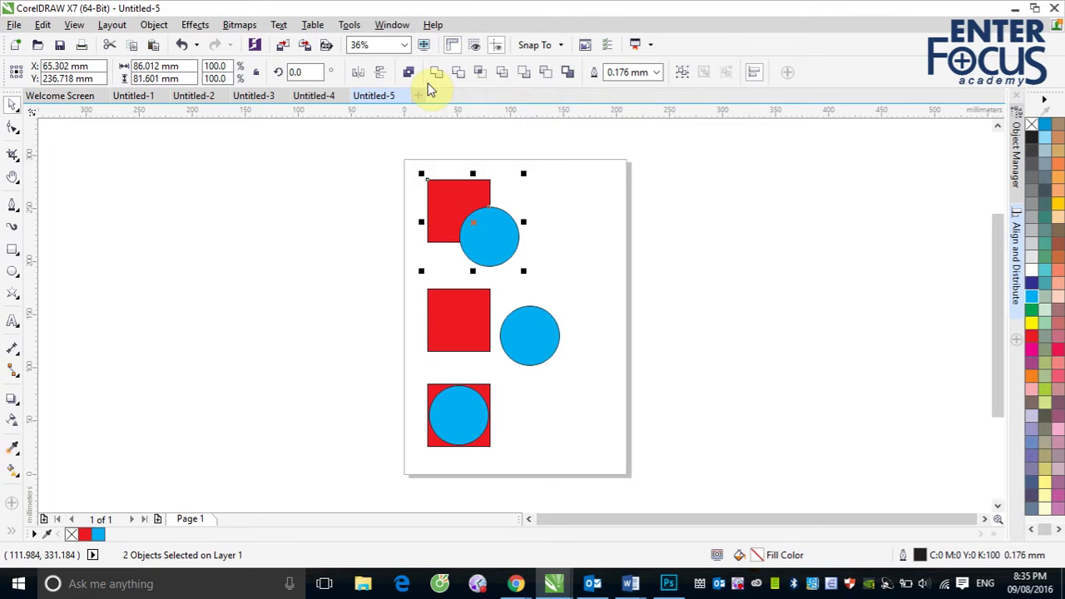
pyautogui.click(148, 25)
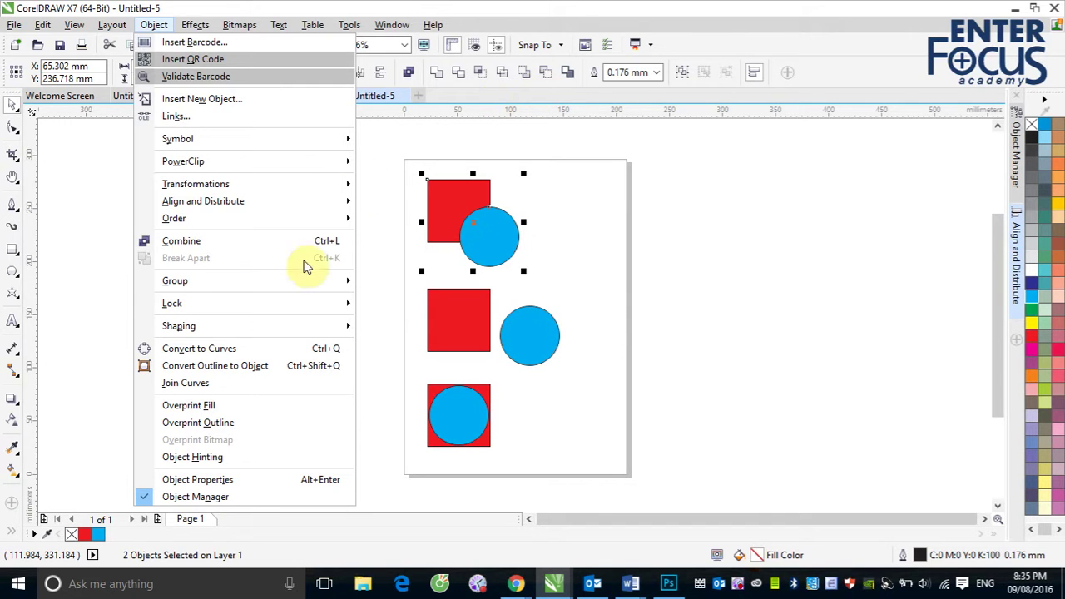
pyautogui.moveTo(225, 327)
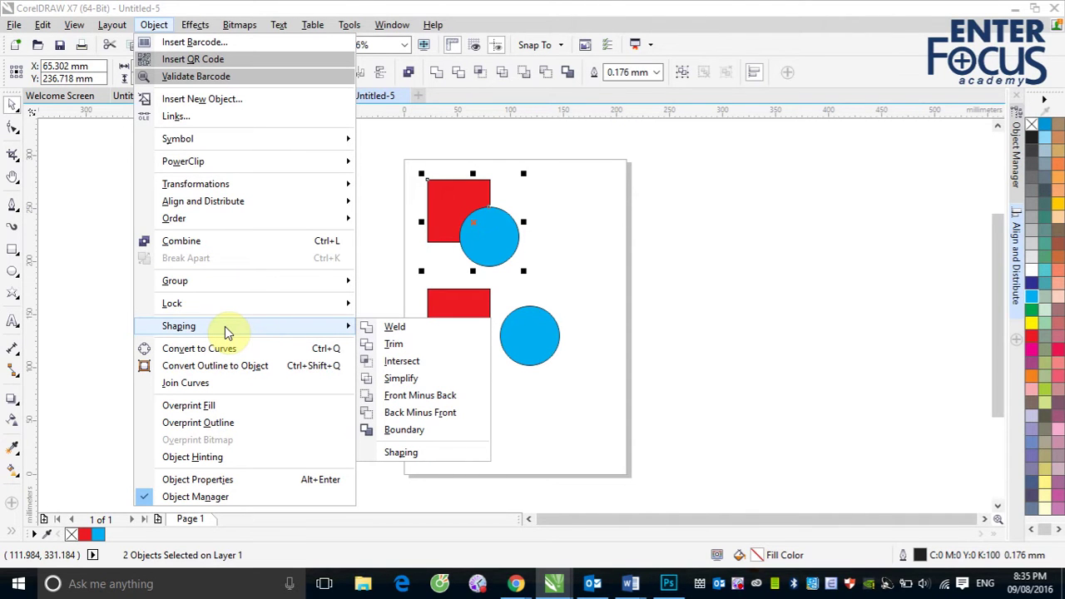
pyautogui.click(729, 10)
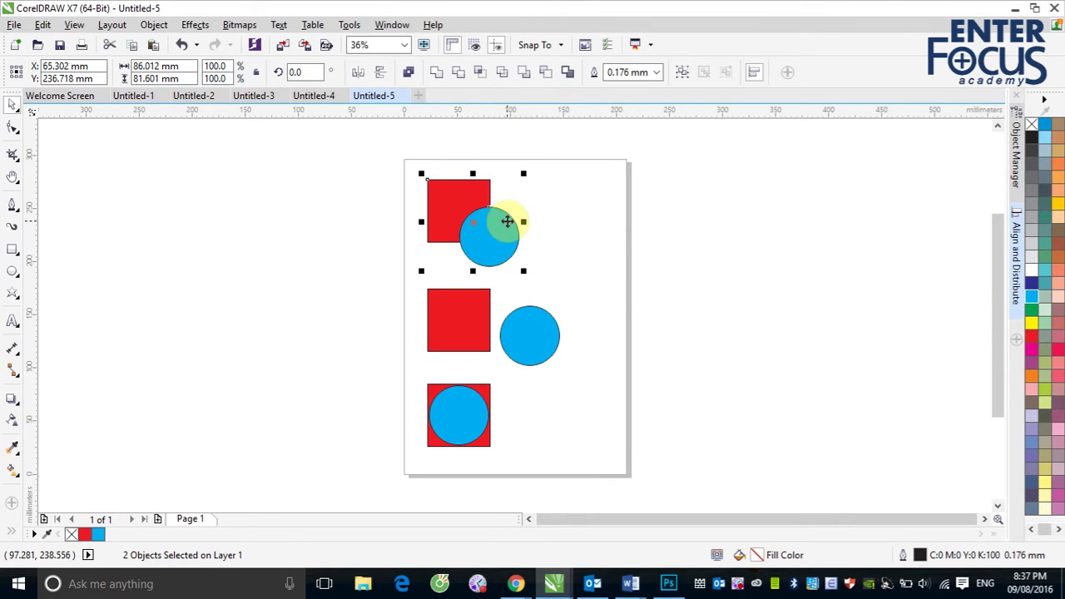
# Step: Weld the top square and circle twice from a selection made around both, undoing the weld each time
pyautogui.click(436, 74)
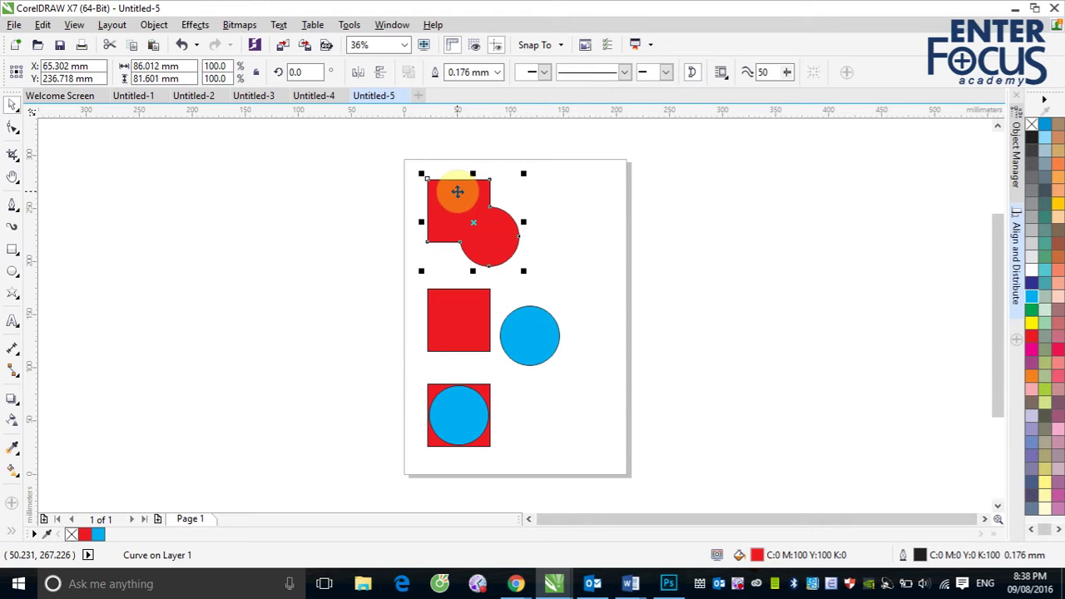
pyautogui.hotkey('ctrl', 'z')
pyautogui.click(599, 231)
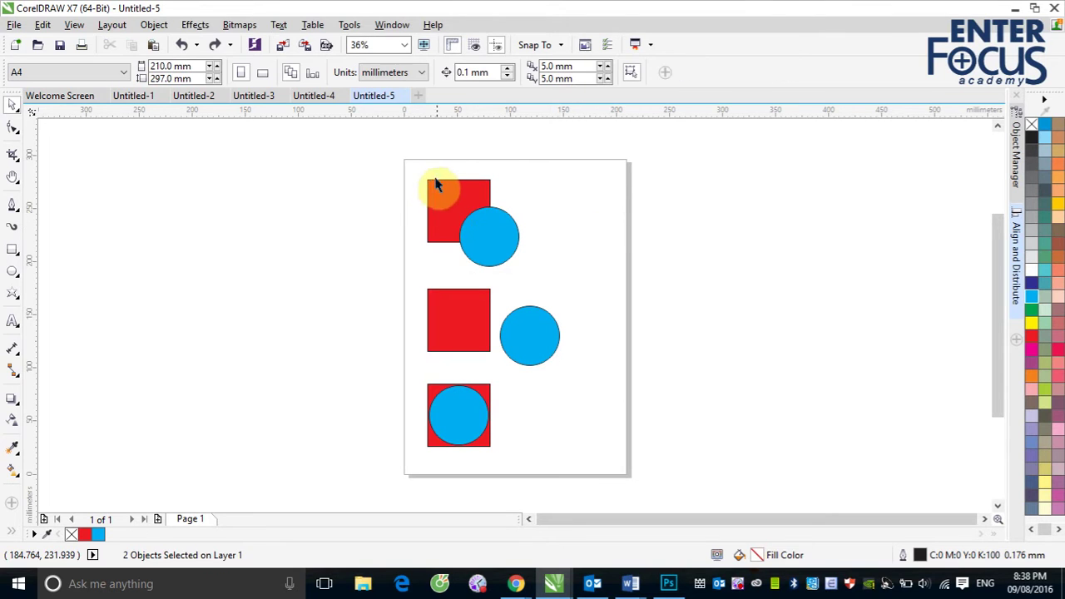
pyautogui.moveTo(417, 170); pyautogui.dragTo(538, 278)
pyautogui.click(456, 73)
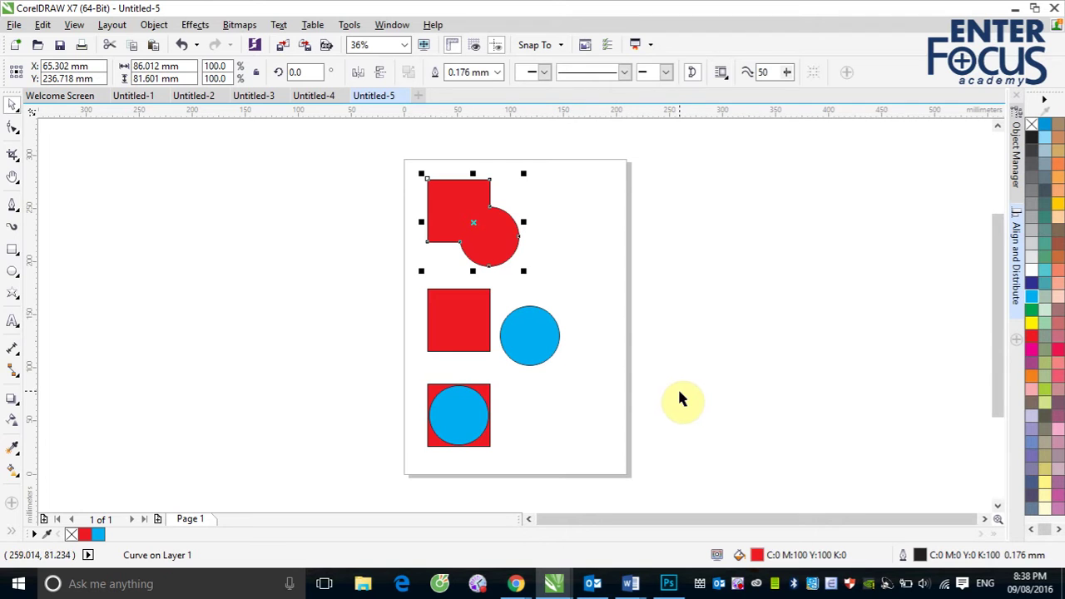
pyautogui.hotkey('ctrl', 'z')
pyautogui.click(630, 263)
# Step: Select the top red square first and its cyan circle second, and weld them into one cyan shape
pyautogui.click(453, 199)
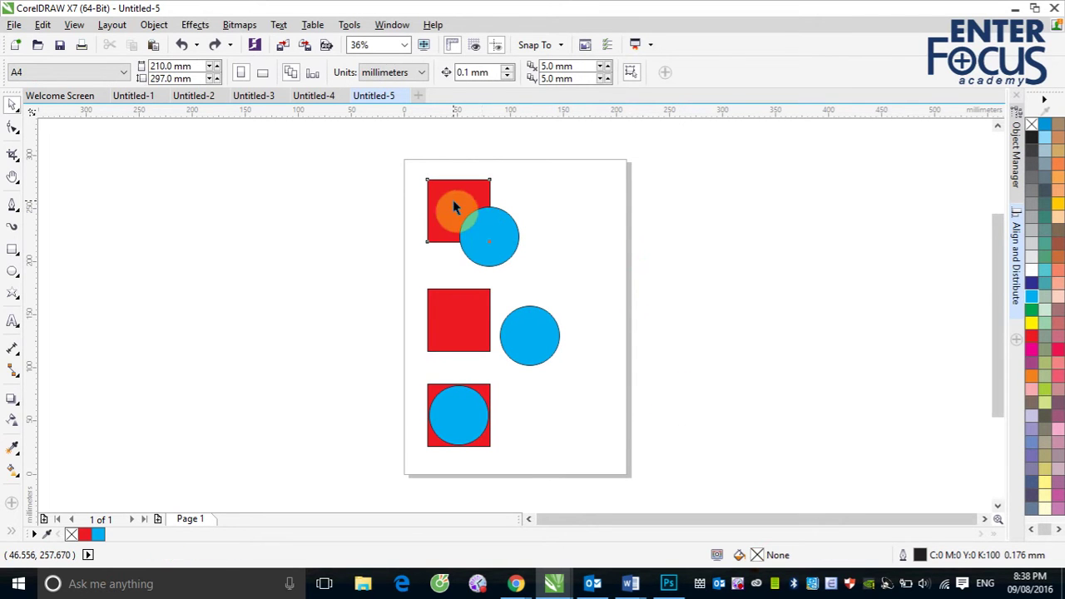
pyautogui.keyDown('shift'); pyautogui.click(503, 227); pyautogui.keyUp('shift')
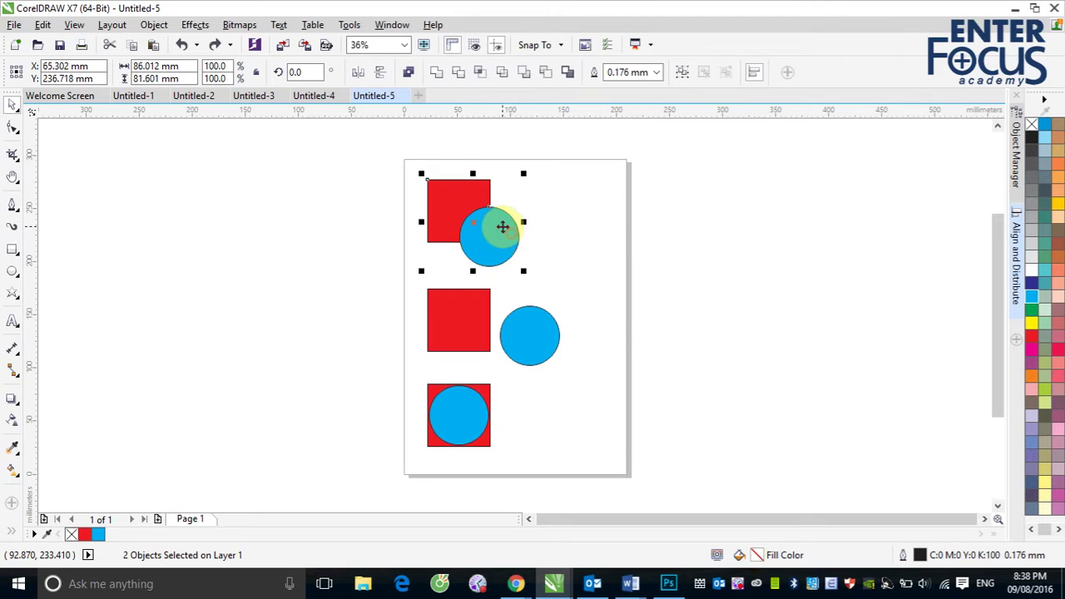
pyautogui.click(437, 72)
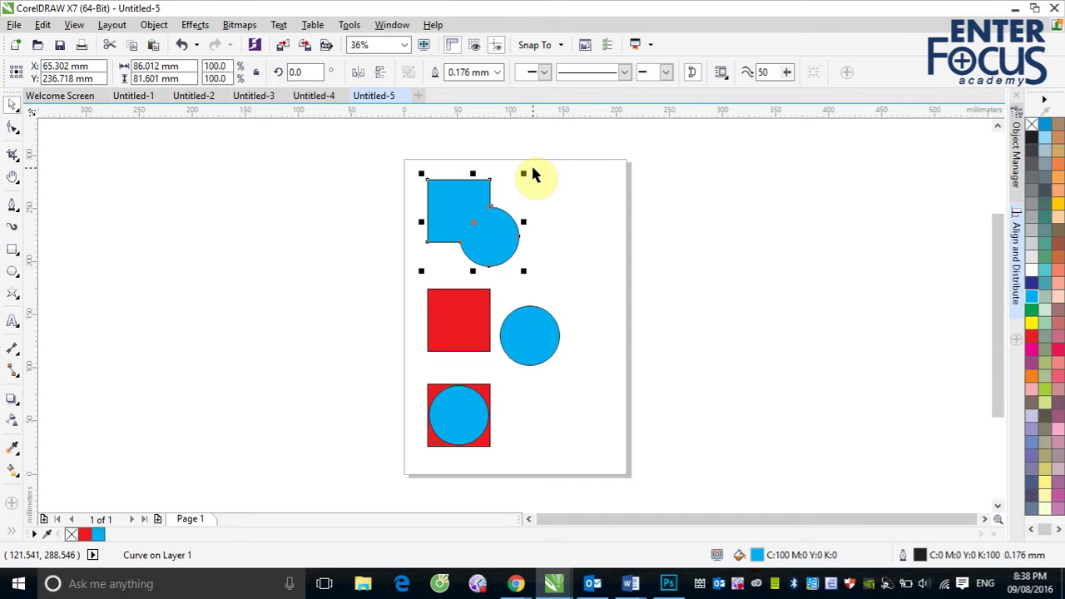
# Step: Weld the separated middle square and circle into a single red object
pyautogui.click(424, 275)
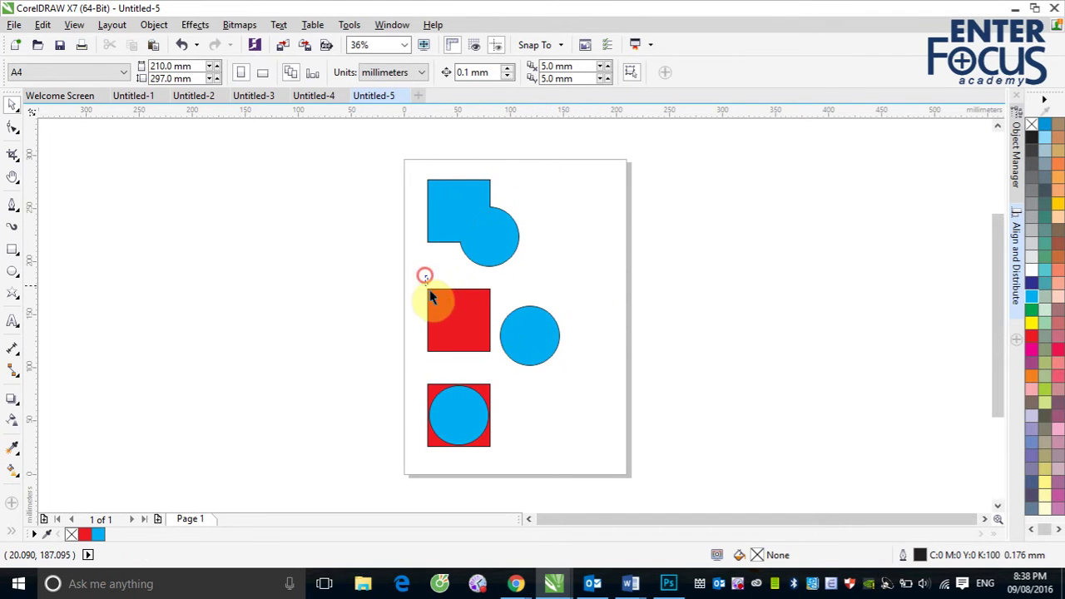
pyautogui.moveTo(430, 293); pyautogui.dragTo(581, 376)
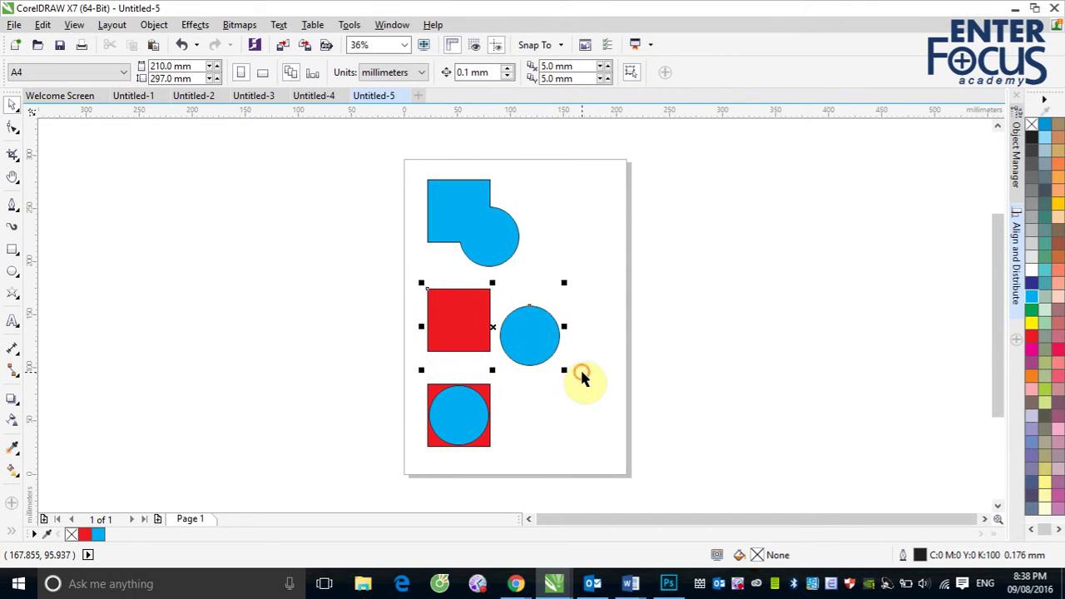
pyautogui.click(448, 73)
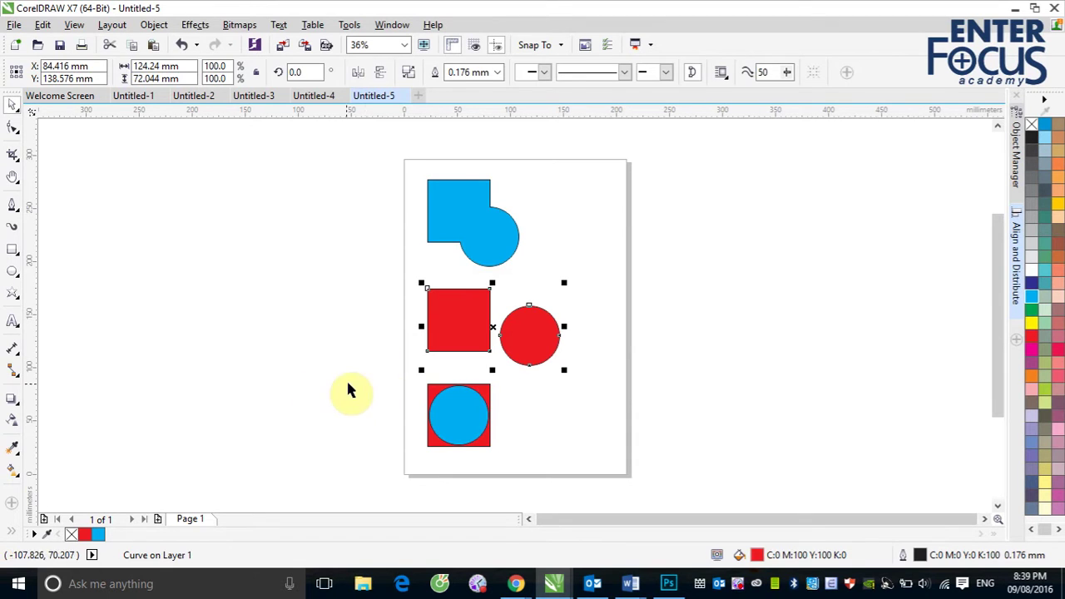
# Step: Weld the nested bottom square and circle into one red square
pyautogui.moveTo(402, 368); pyautogui.dragTo(520, 471)
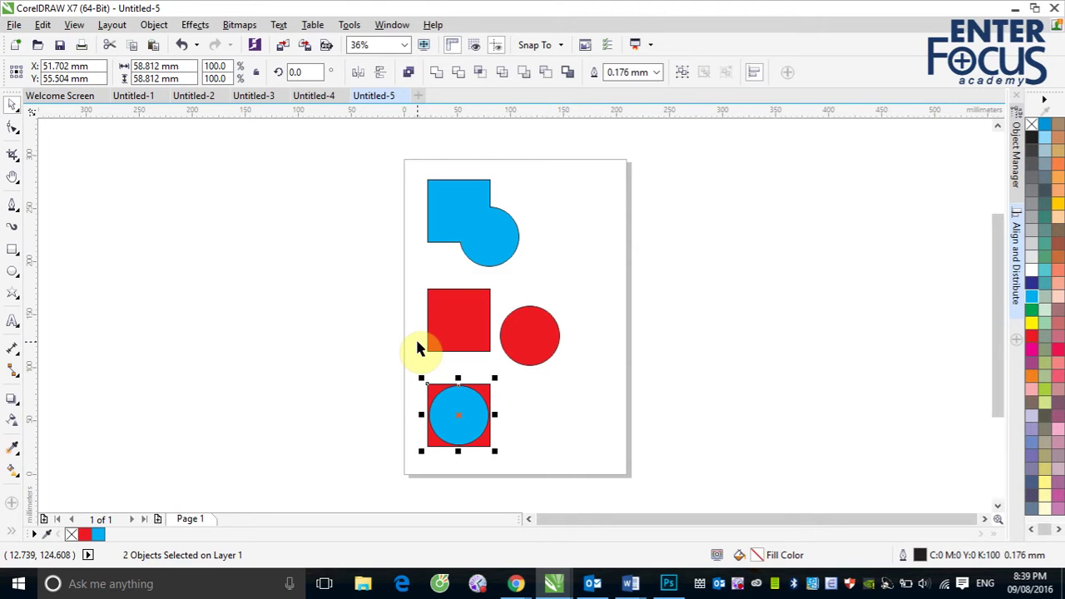
pyautogui.click(437, 73)
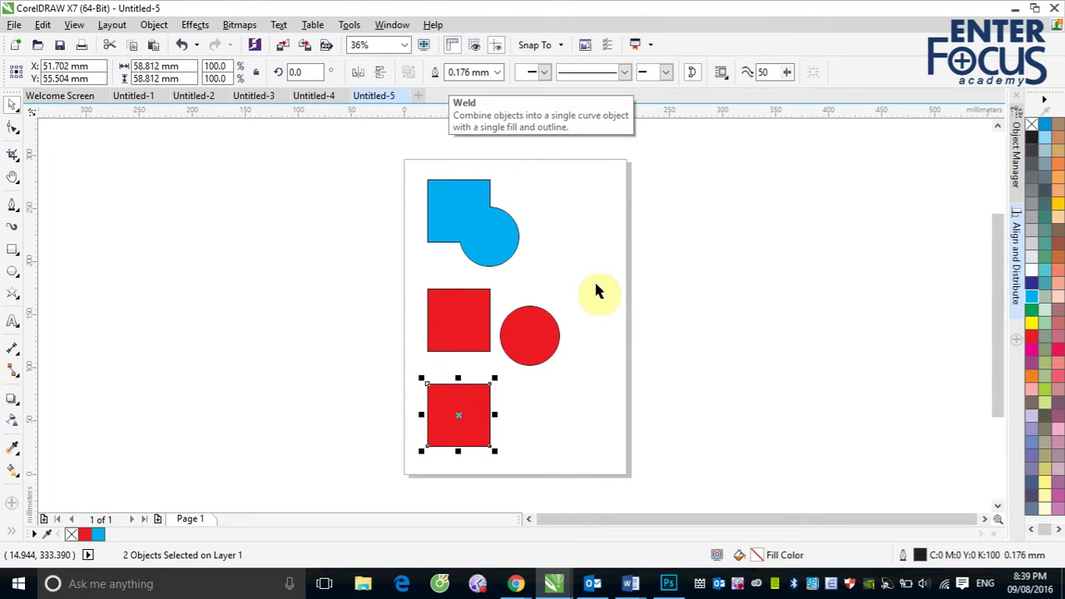
pyautogui.click(620, 304)
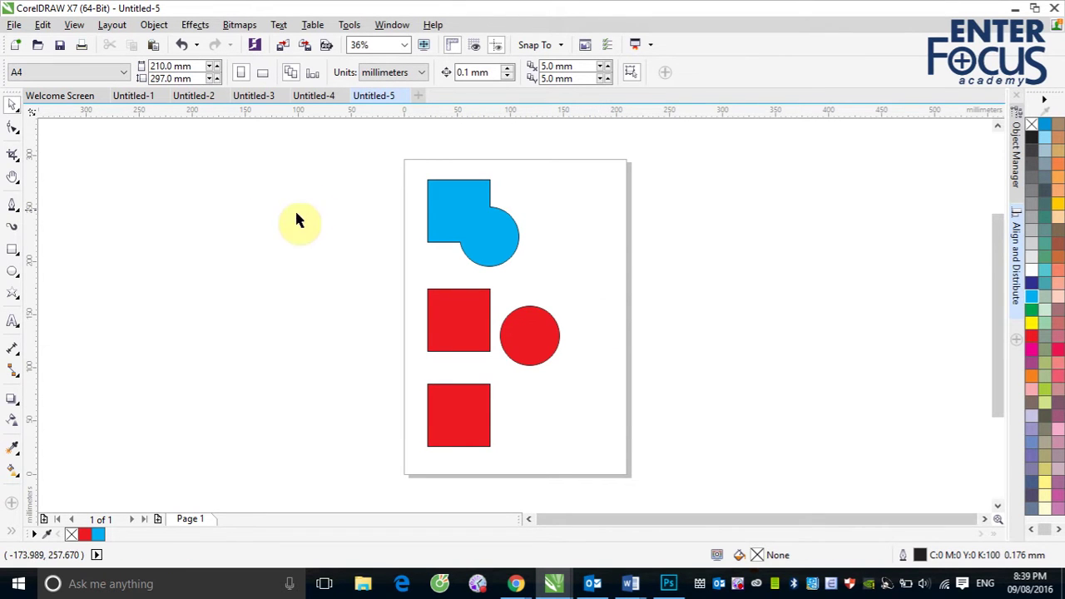
# Step: Delete the three welded results and bring back the original three pairs of red squares and cyan circles
pyautogui.moveTo(337, 150); pyautogui.dragTo(583, 471)
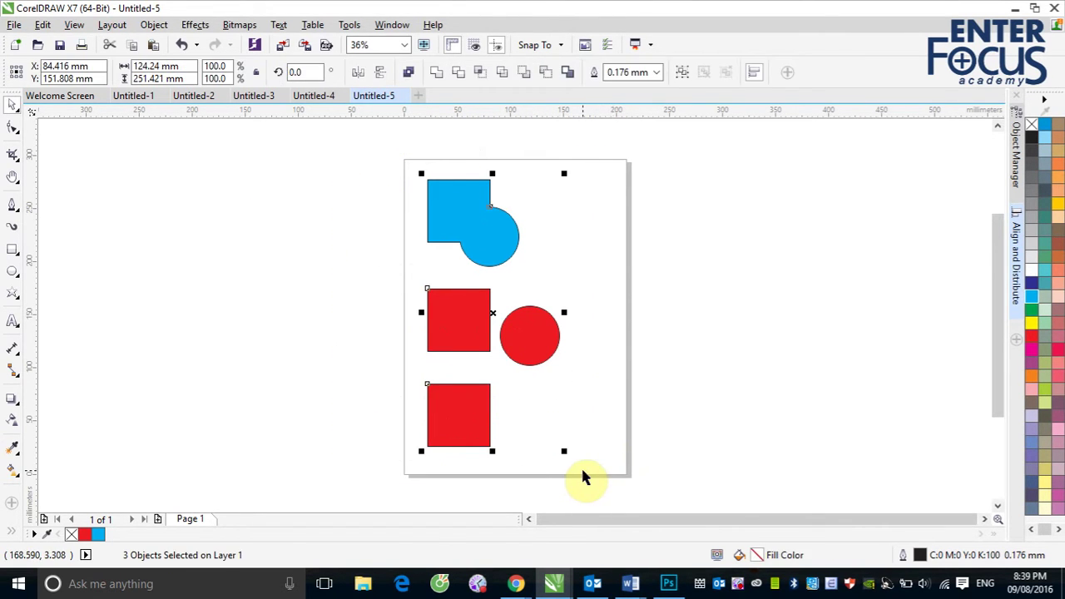
pyautogui.press('Delete')
pyautogui.hotkey('ctrl', 'z')
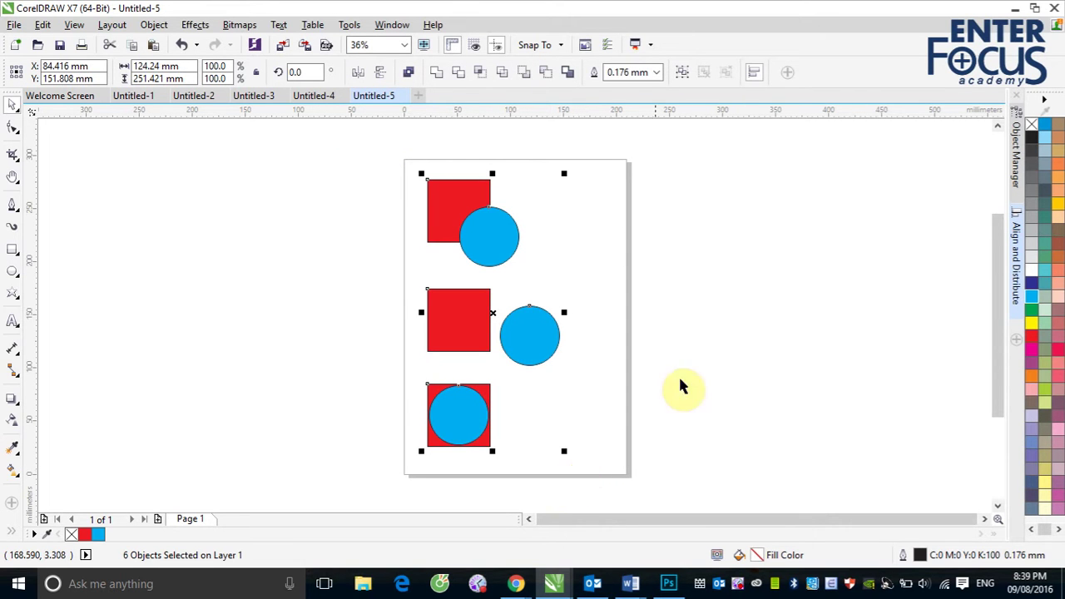
# Step: Trim the top square with its circle from a selection made around both, move the circle aside, and undo the move and trim
pyautogui.click(414, 170)
pyautogui.moveTo(414, 170); pyautogui.dragTo(550, 288)
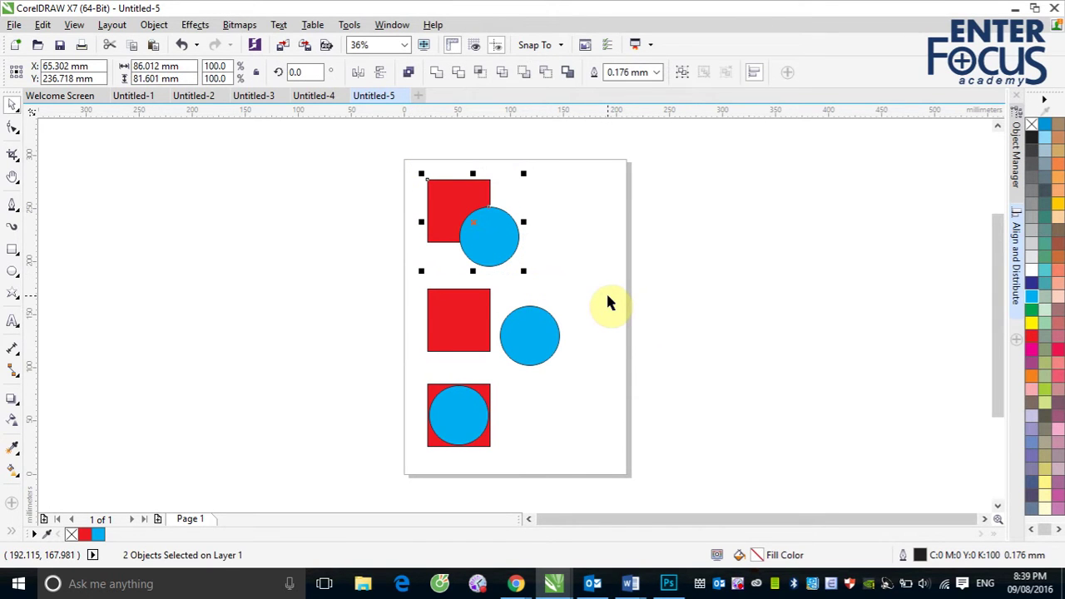
pyautogui.click(458, 74)
pyautogui.click(661, 274)
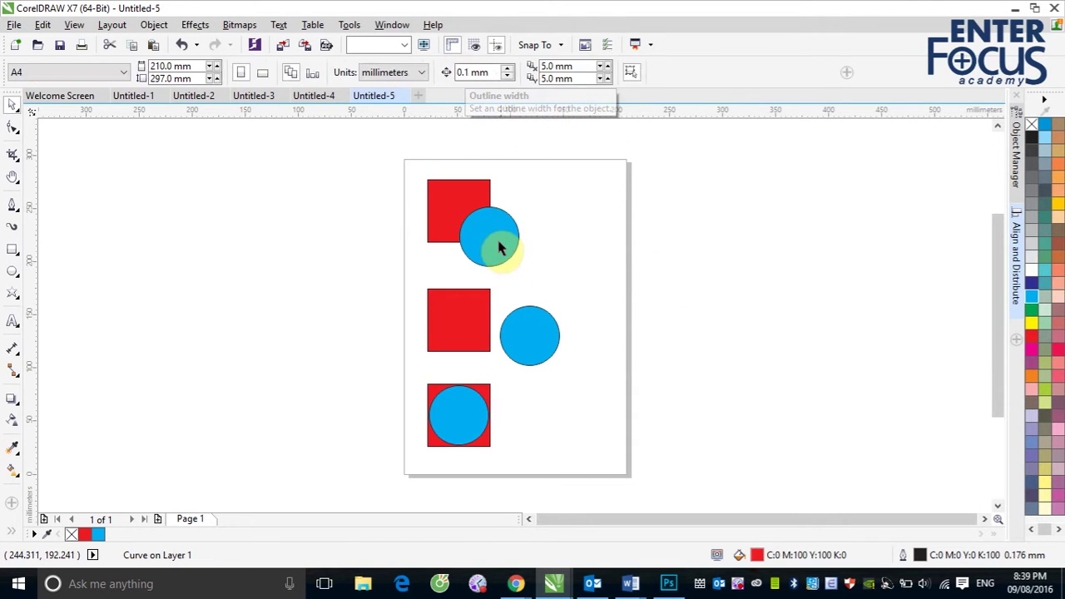
pyautogui.moveTo(499, 247); pyautogui.dragTo(558, 269)
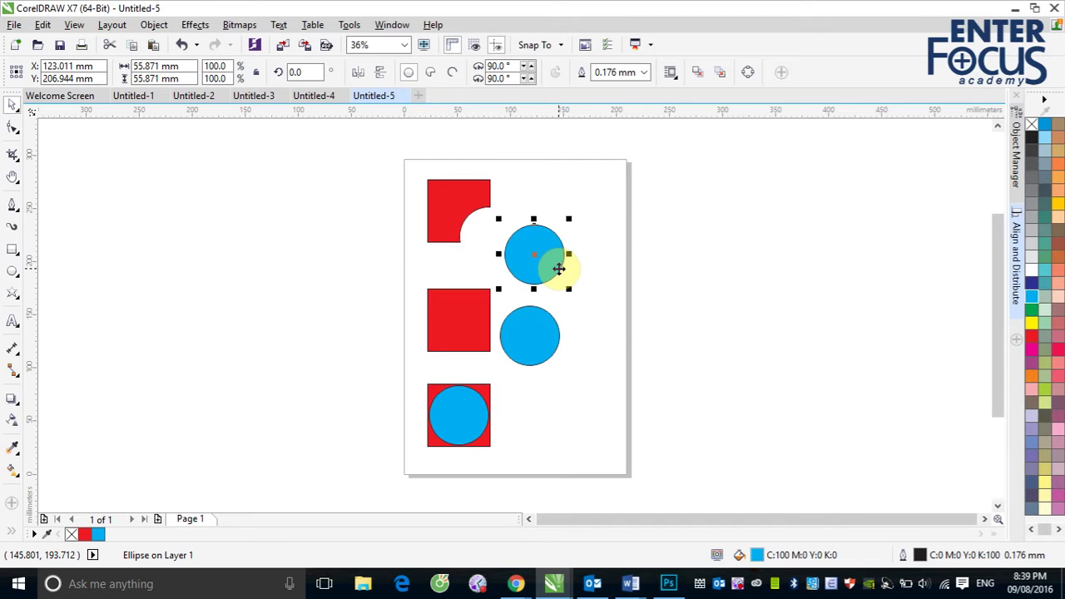
pyautogui.hotkey('ctrl', 'z')
pyautogui.hotkey('ctrl', 'z')
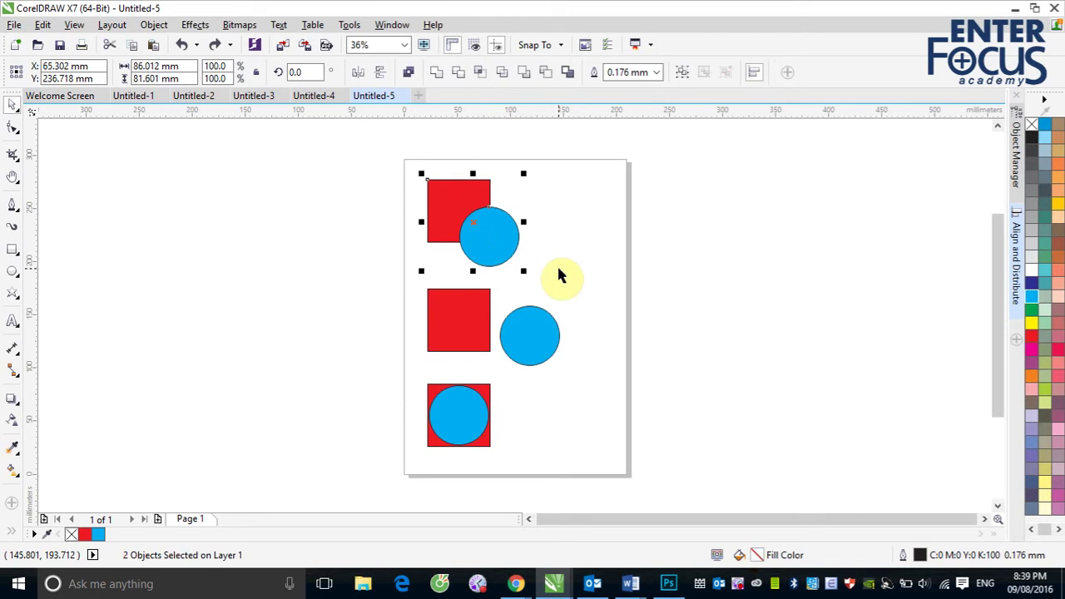
# Step: Select the top red square first and its cyan circle second, and trim the circle with the square
pyautogui.click(577, 240)
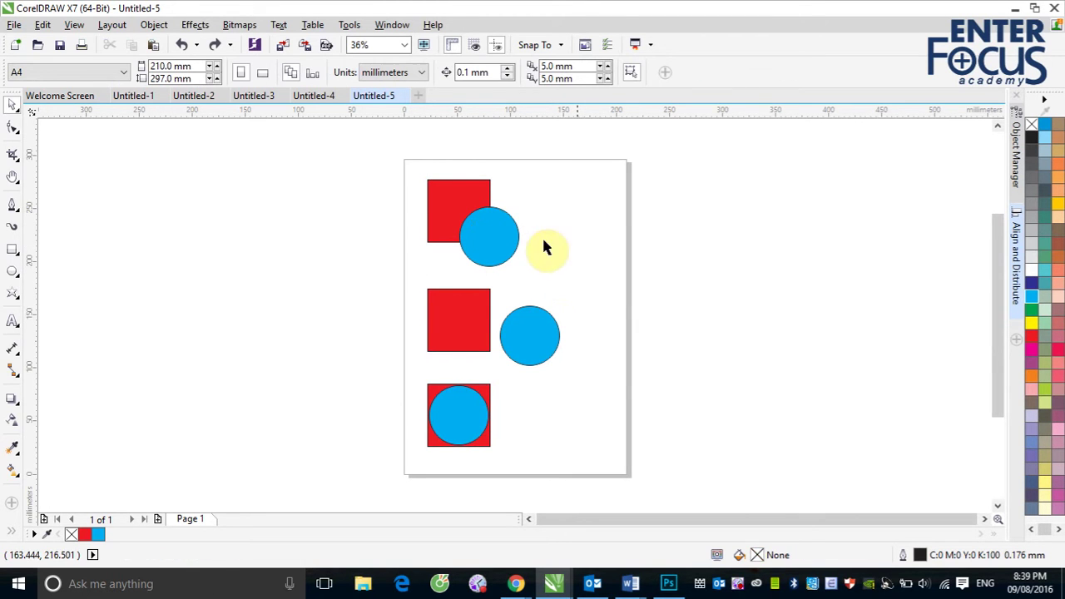
pyautogui.click(449, 213)
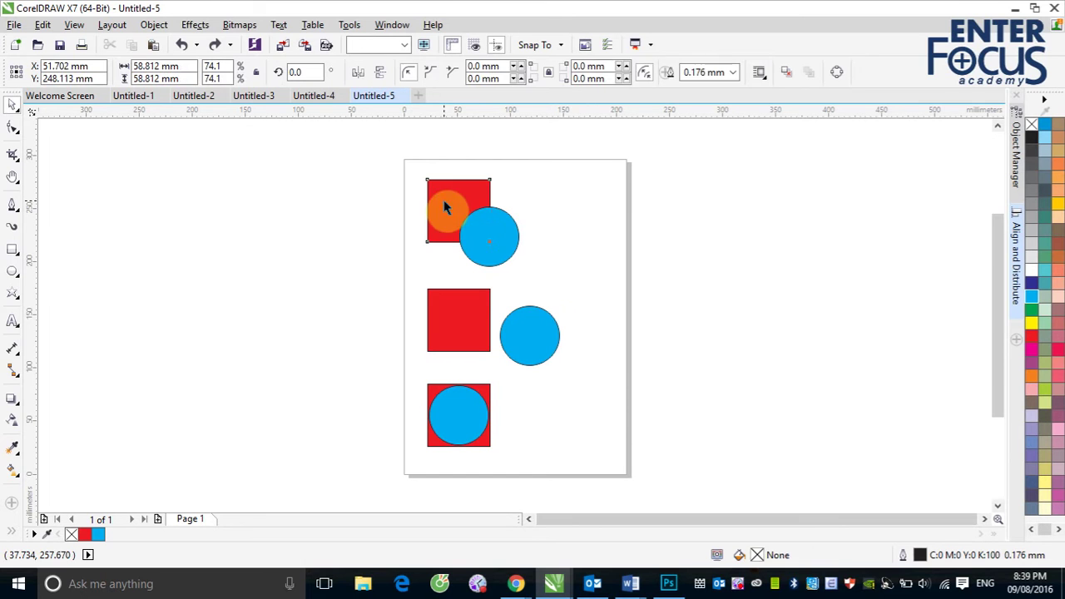
pyautogui.keyDown('shift'); pyautogui.click(517, 230); pyautogui.keyUp('shift')
pyautogui.click(457, 72)
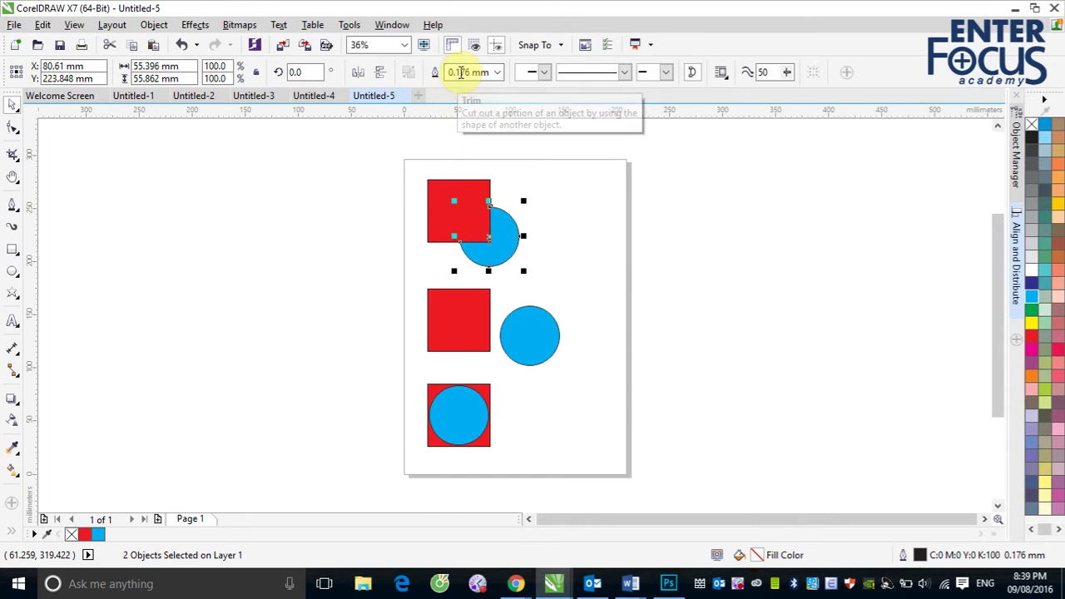
pyautogui.click(483, 226)
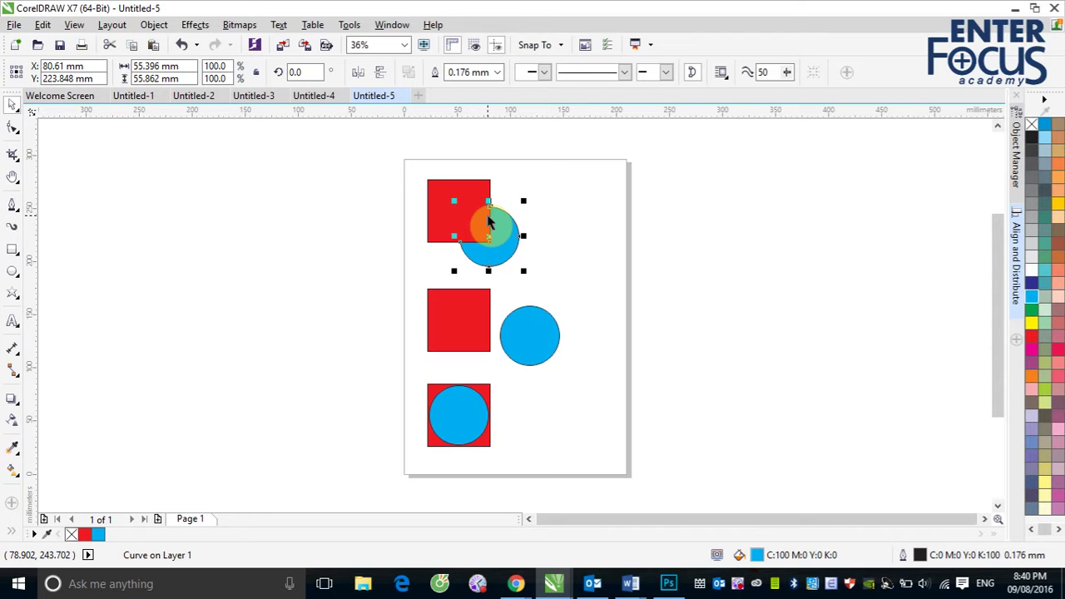
# Step: Apply Trim to the separated middle square and circle
pyautogui.click(644, 309)
pyautogui.moveTo(407, 276); pyautogui.dragTo(579, 367)
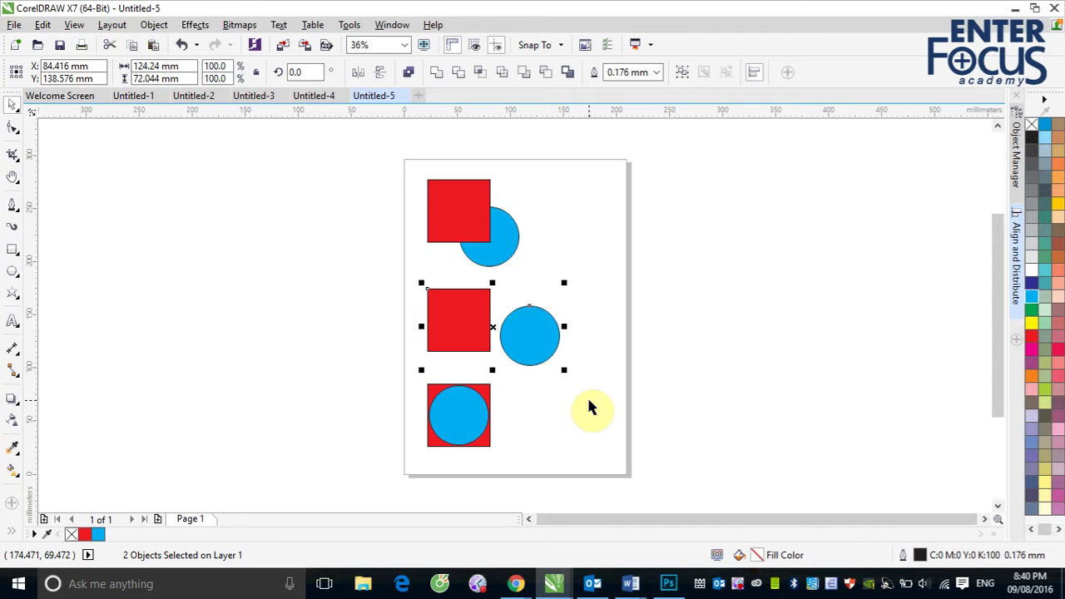
pyautogui.click(459, 73)
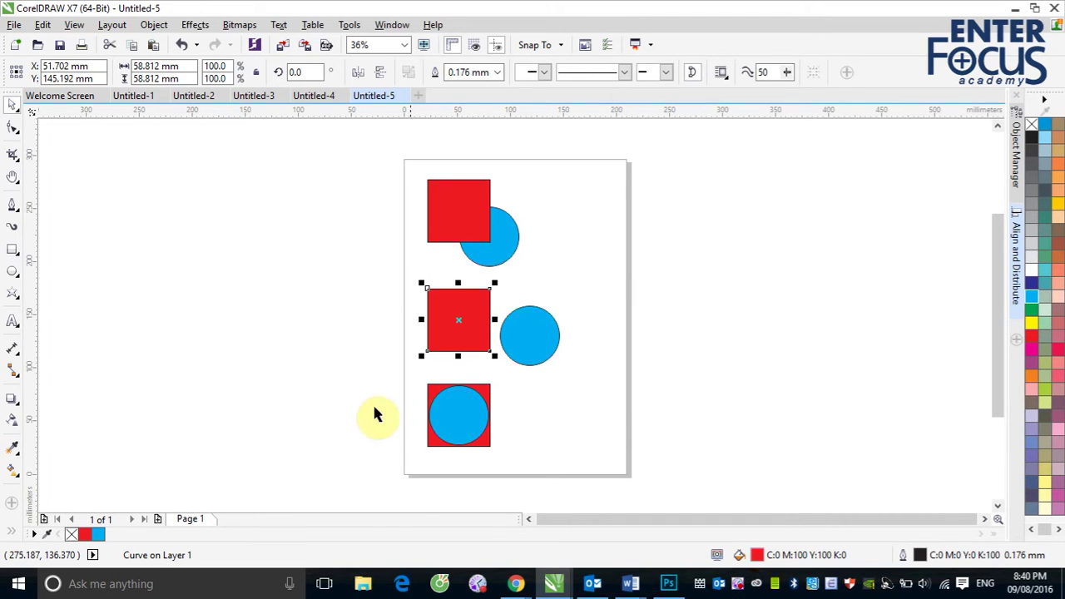
# Step: Trim the bottom square with its nested circle, move the circle aside, and undo both changes
pyautogui.moveTo(413, 377); pyautogui.dragTo(502, 456)
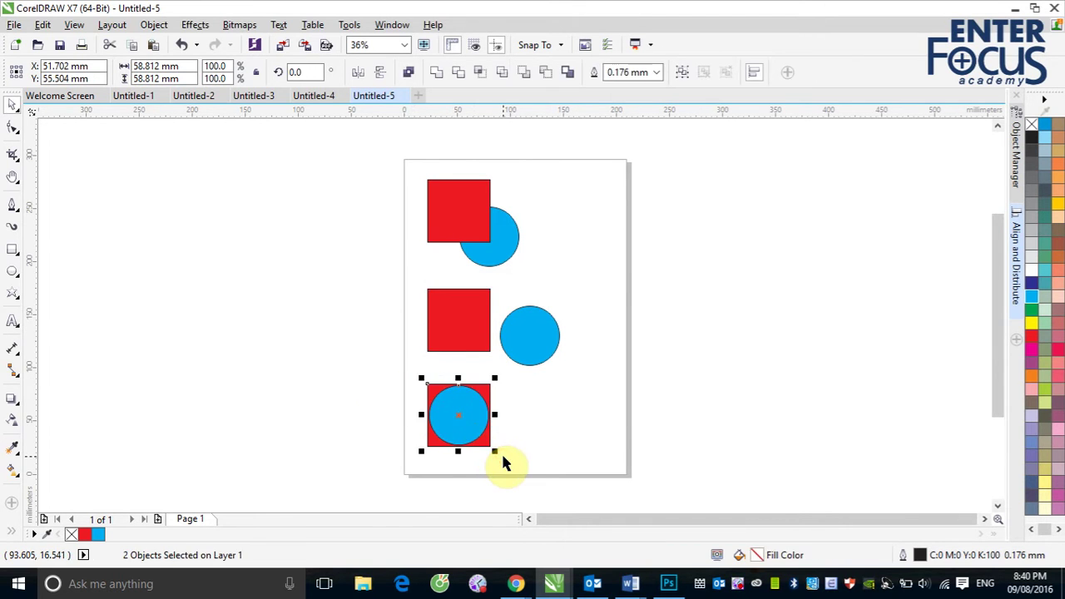
pyautogui.click(462, 75)
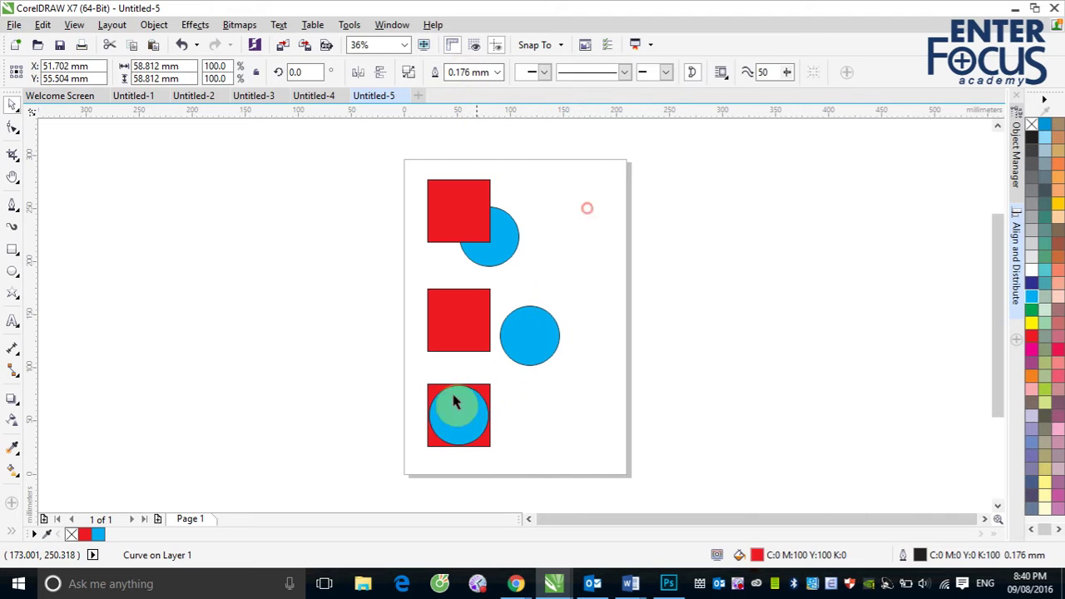
pyautogui.moveTo(450, 416); pyautogui.dragTo(559, 425)
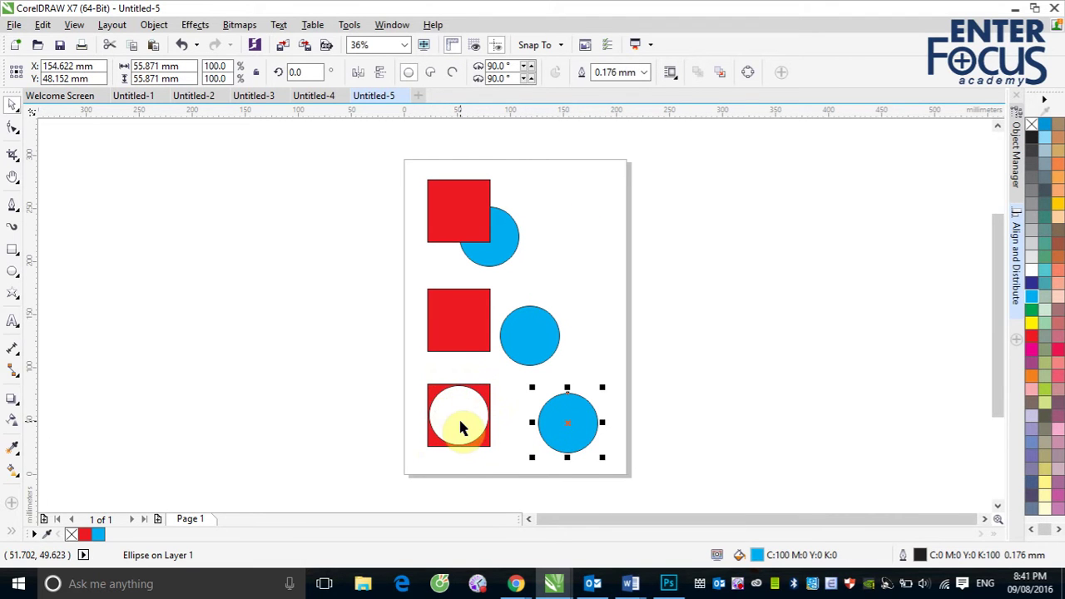
pyautogui.hotkey('ctrl', 'z')
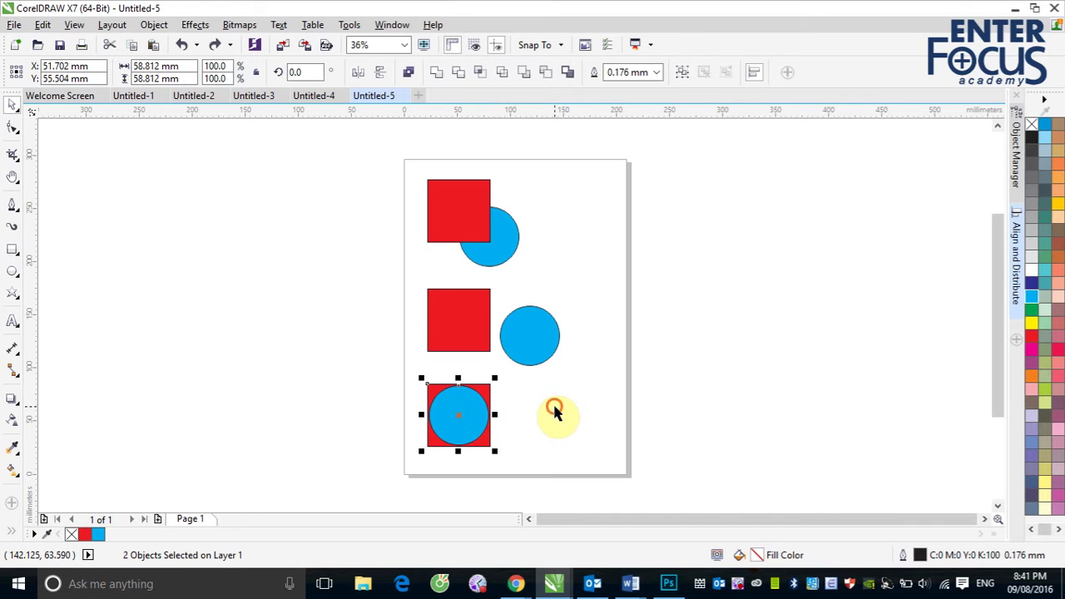
# Step: Try to trim the nested bottom circle by selecting its square first and the circle second
pyautogui.click(492, 396)
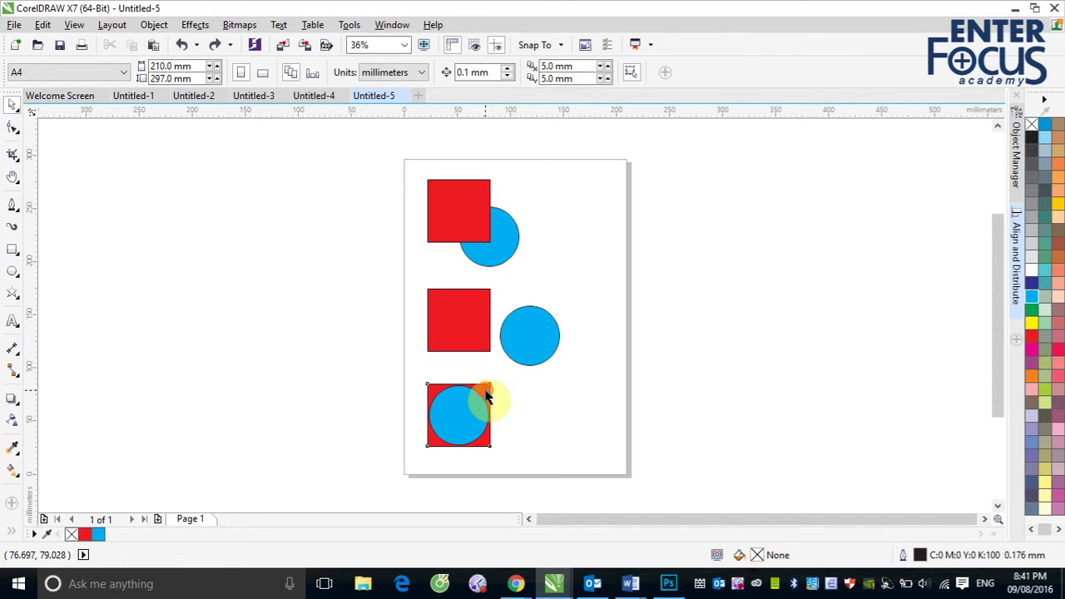
pyautogui.click(485, 391)
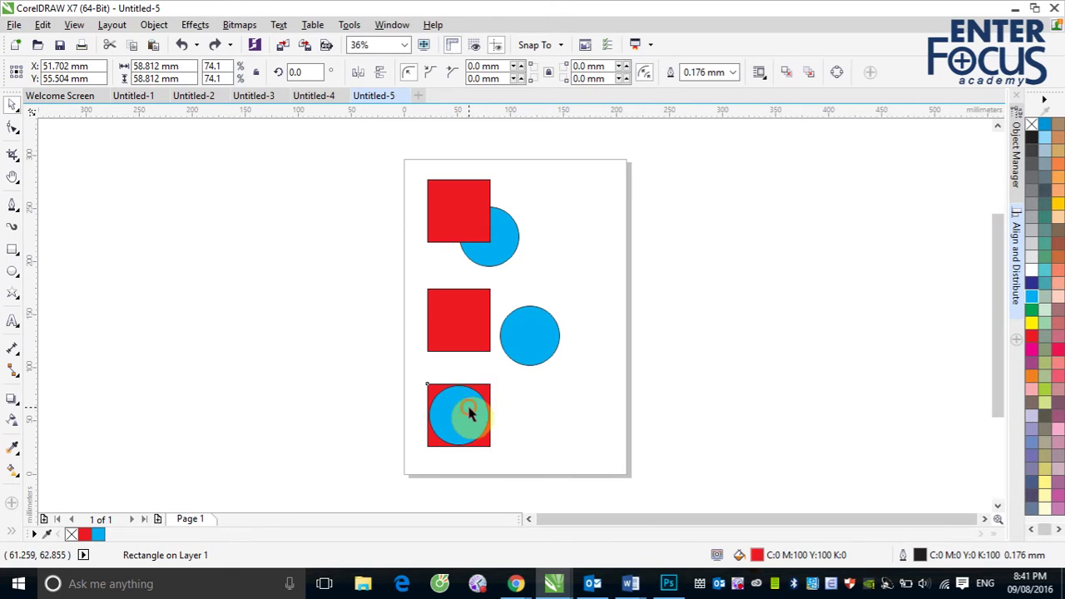
pyautogui.keyDown('shift'); pyautogui.click(466, 409); pyautogui.keyUp('shift')
pyautogui.click(460, 75)
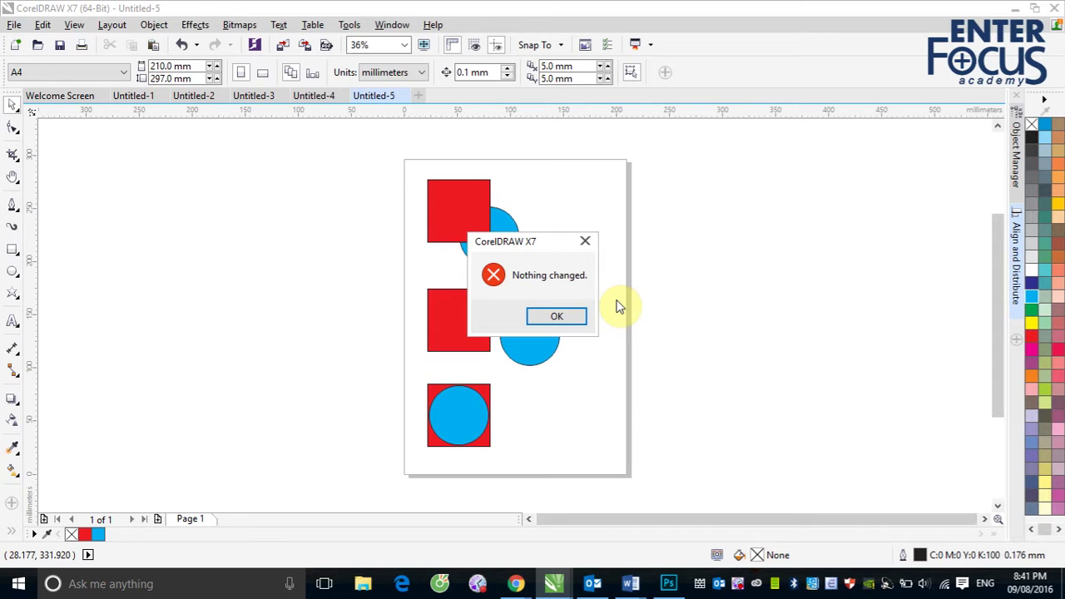
pyautogui.click(556, 316)
# Step: Move the bottom circle out of its square, overlap the square onto it, and trim the circle with the square
pyautogui.click(473, 423)
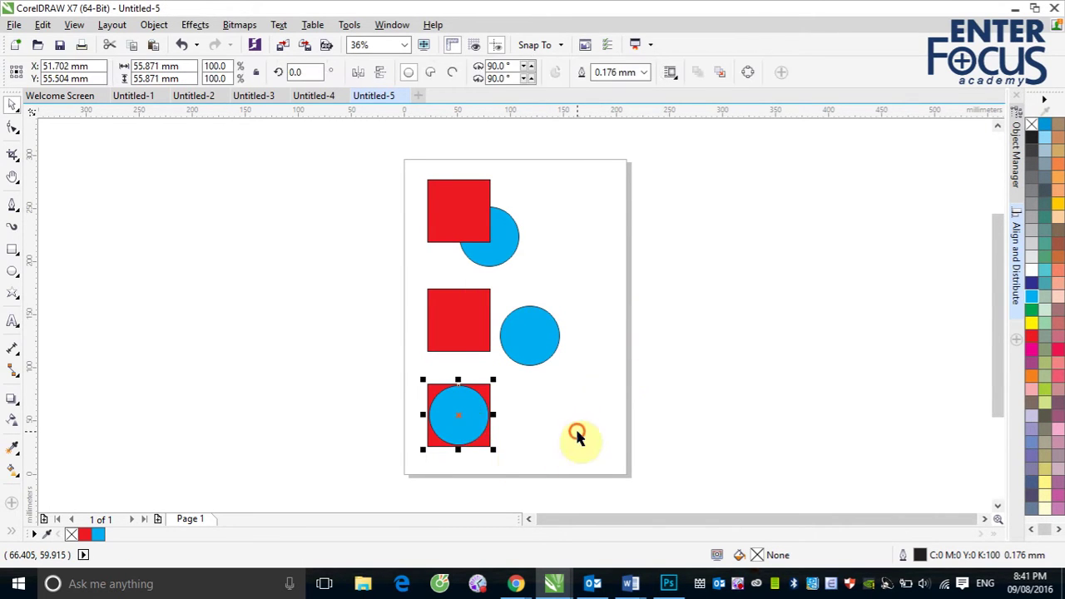
pyautogui.click(578, 437)
pyautogui.moveTo(467, 423); pyautogui.dragTo(533, 433)
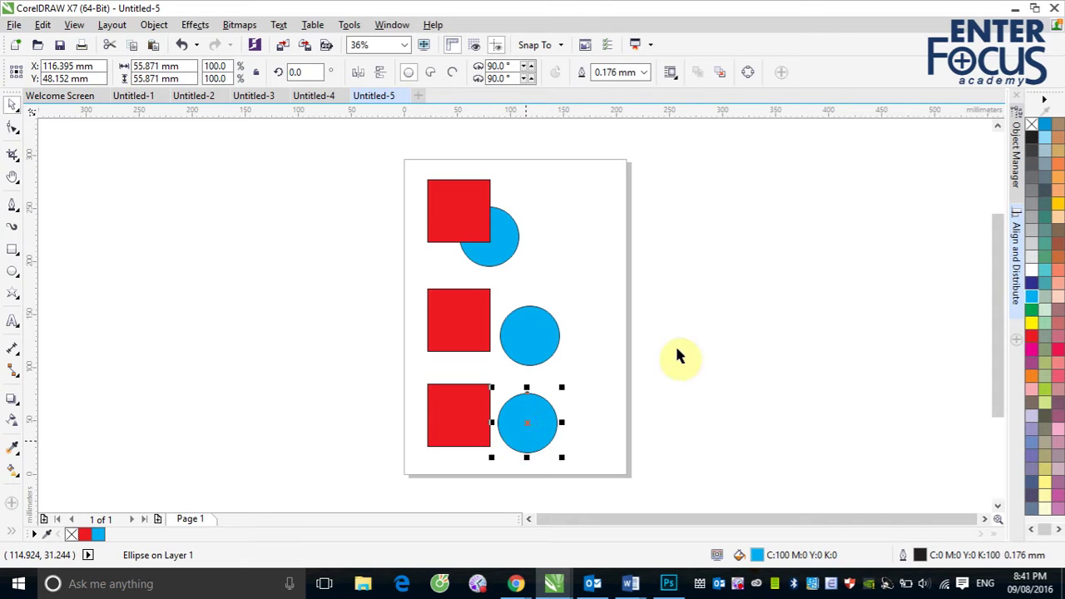
pyautogui.click(328, 409)
pyautogui.moveTo(450, 426); pyautogui.dragTo(486, 426)
pyautogui.keyDown('shift'); pyautogui.click(545, 431); pyautogui.keyUp('shift')
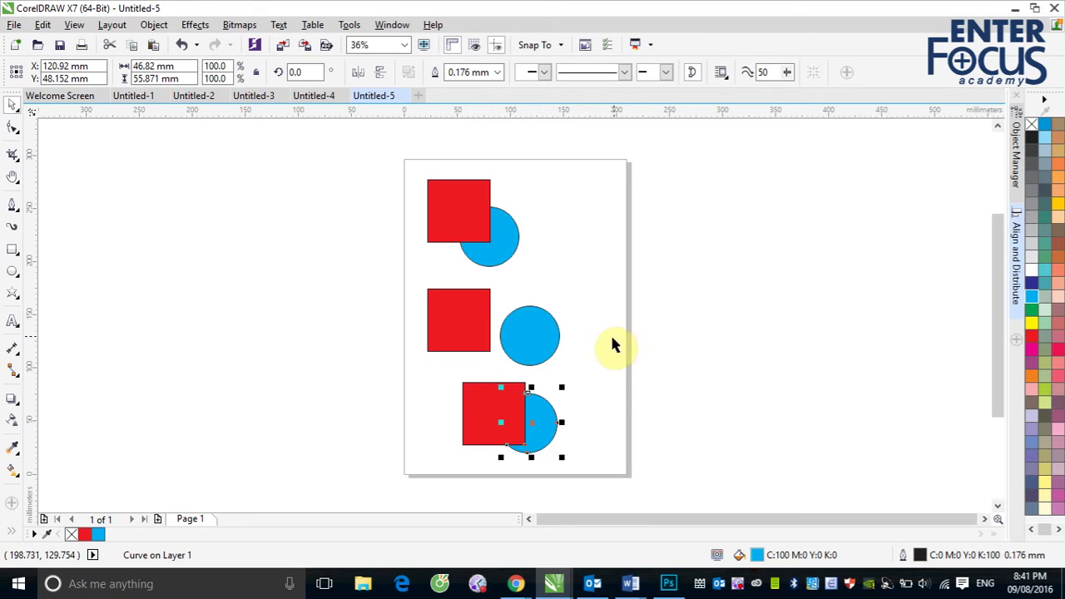
# Step: Undo the bottom circle's trim and both moves so the circle is nested in its square again
pyautogui.hotkey('ctrl', 'z')
pyautogui.hotkey('ctrl', 'z')
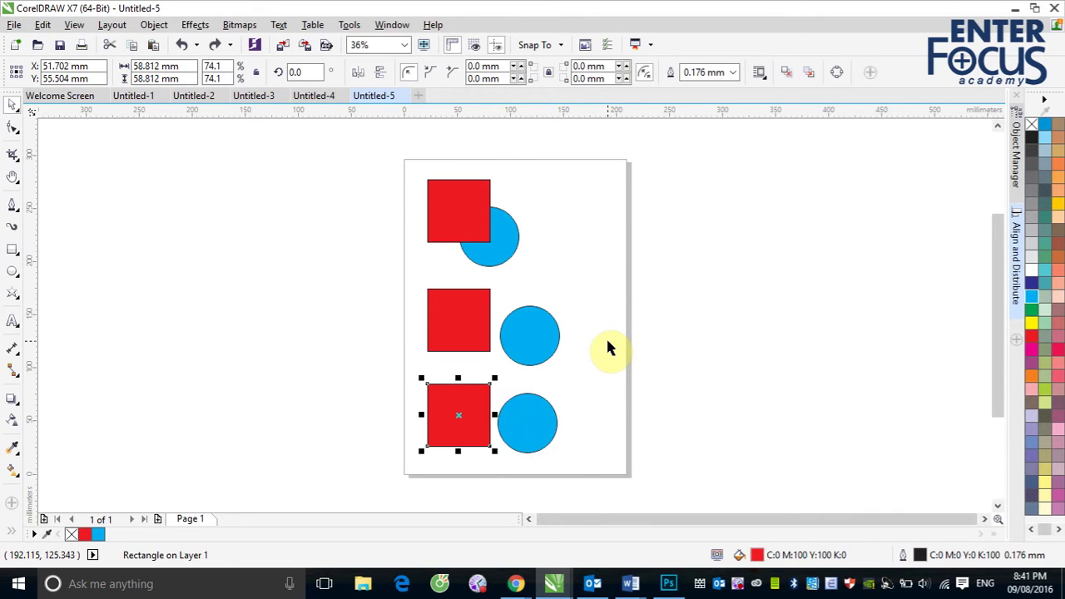
pyautogui.hotkey('ctrl', 'z')
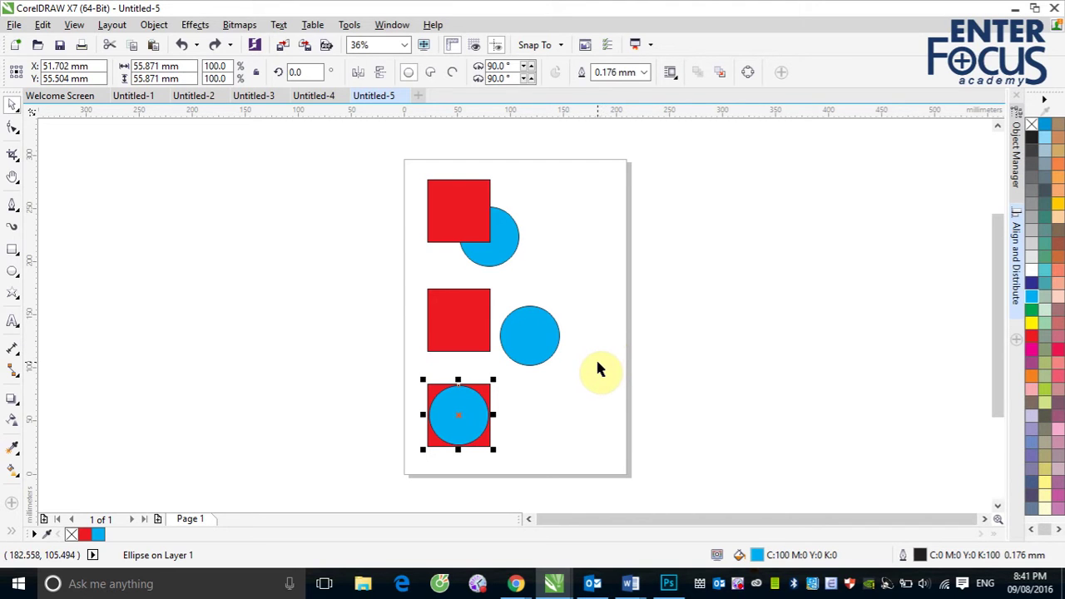
# Step: Delete all the shapes left from the Trim demonstration and restore the untrimmed square-and-circle pairs
pyautogui.moveTo(391, 157); pyautogui.dragTo(608, 452)
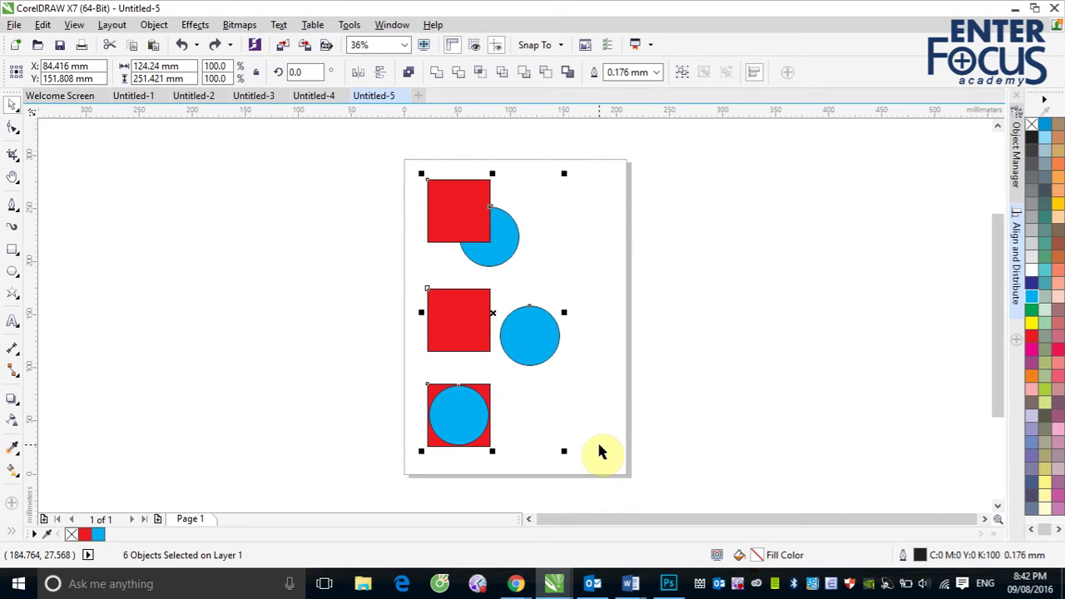
pyautogui.press('Delete')
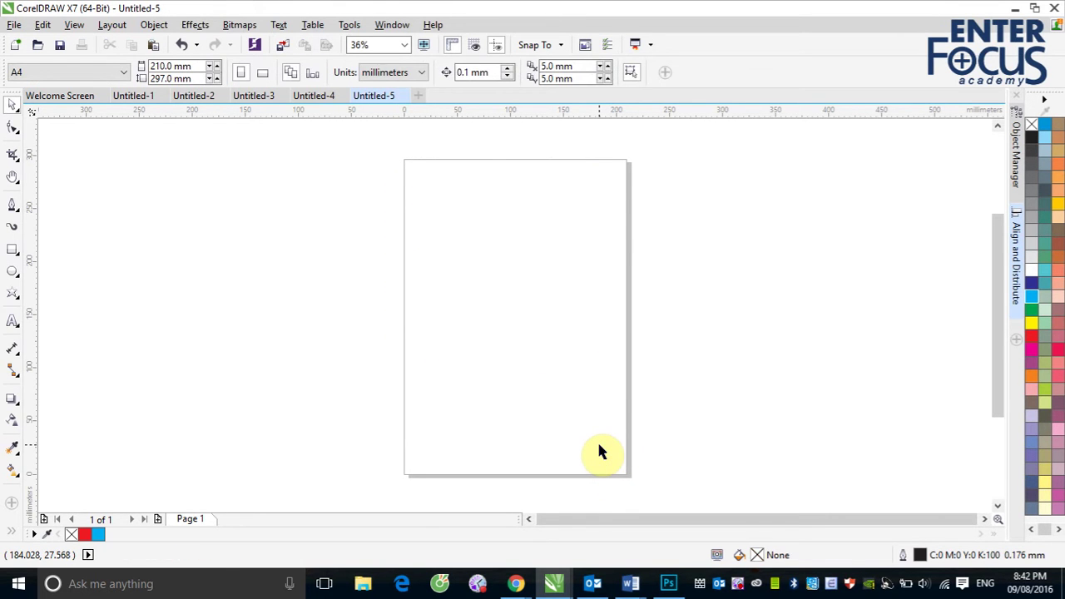
pyautogui.hotkey('ctrl', 'z')
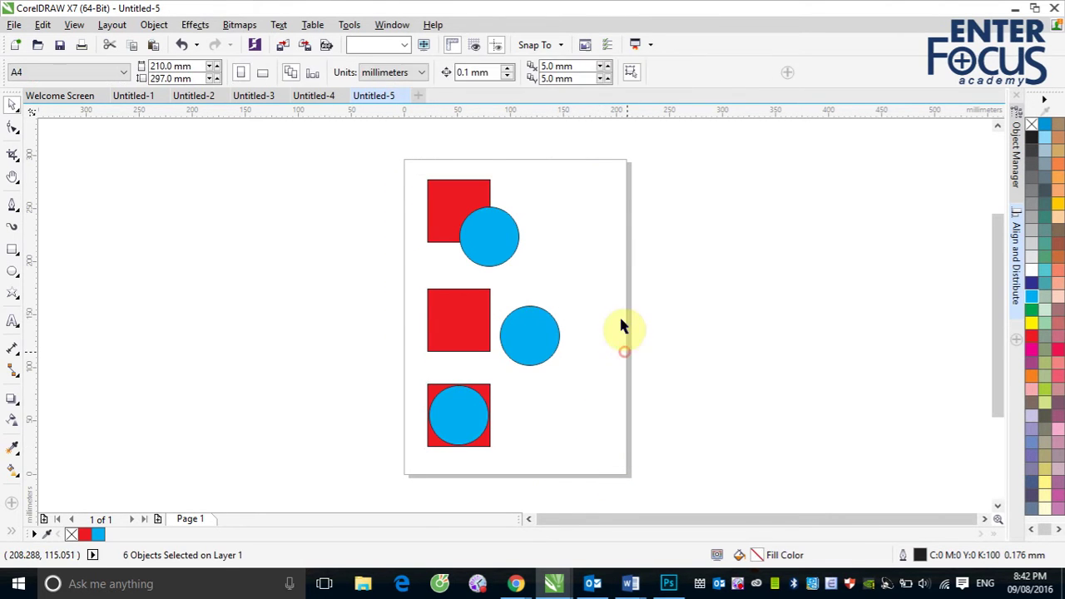
# Step: Intersect the top square and circle, and move the resulting piece beside them to about X 137 mm, Y 256 mm
pyautogui.moveTo(409, 162); pyautogui.dragTo(536, 277)
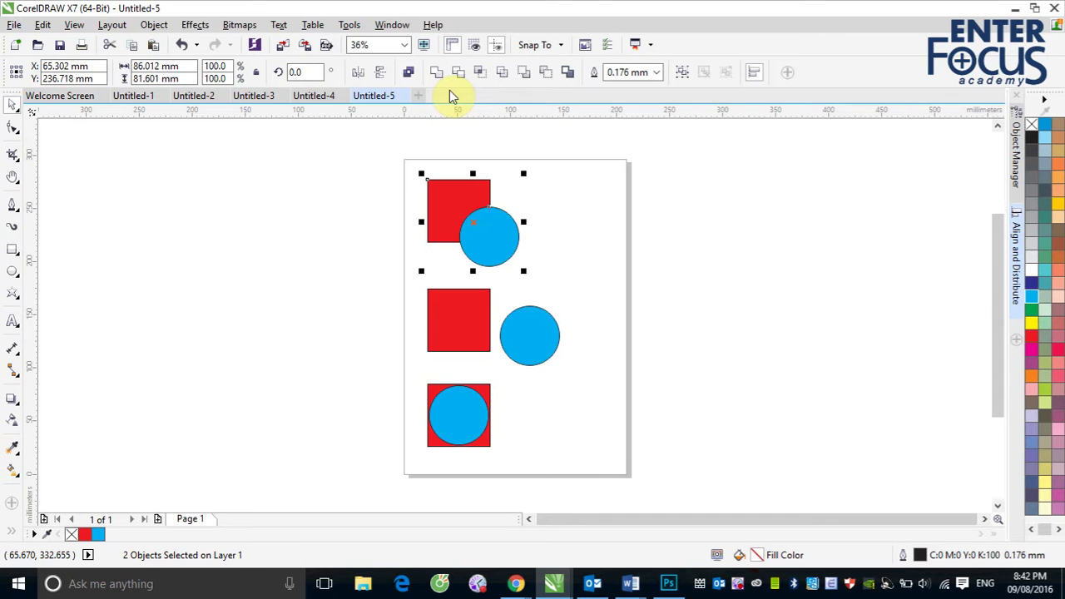
pyautogui.click(480, 71)
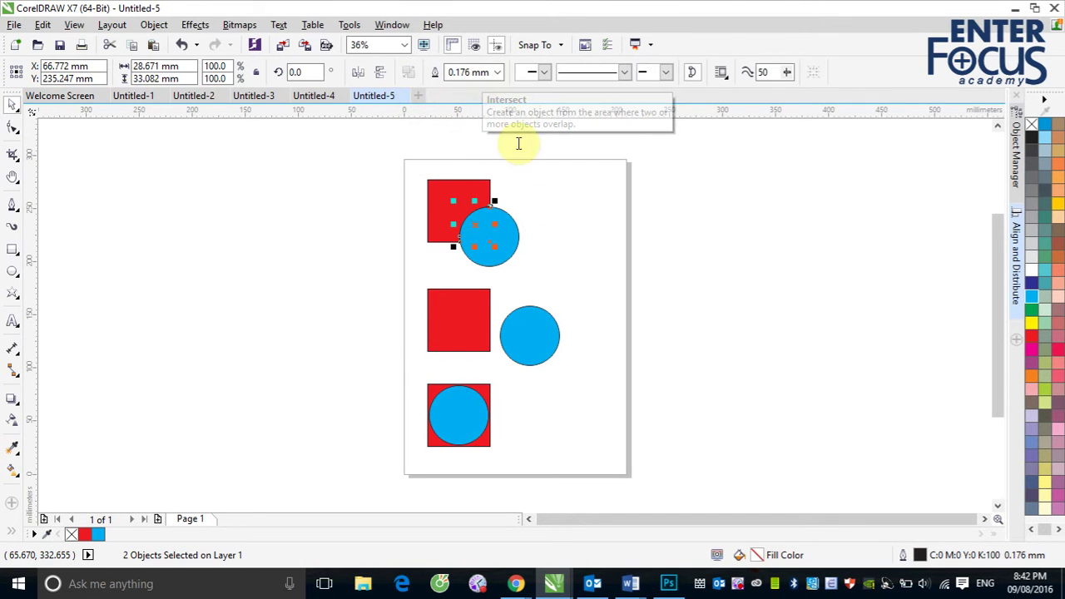
pyautogui.click(477, 227)
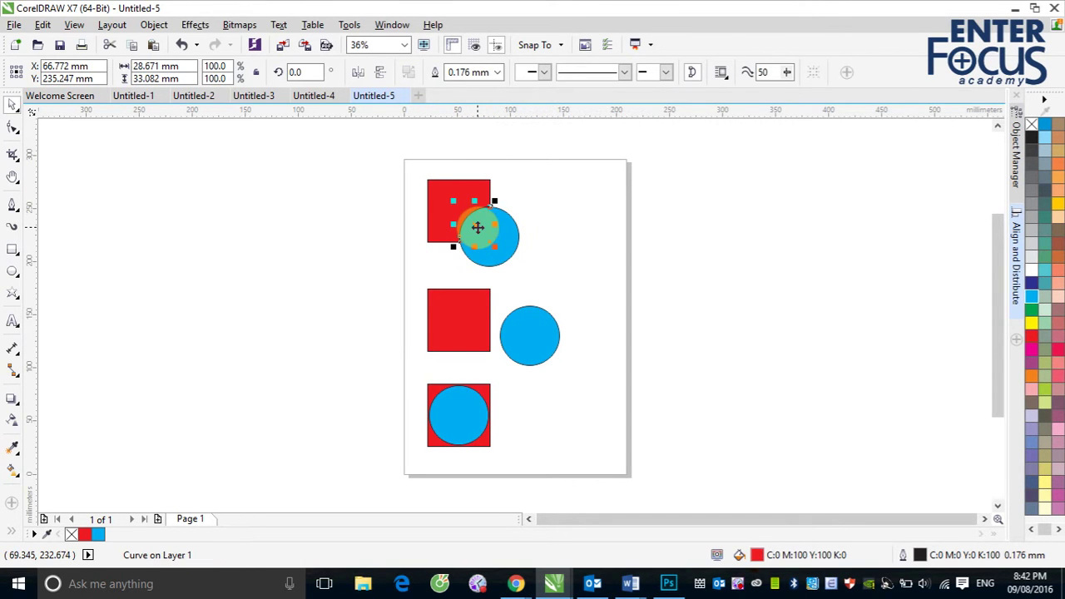
pyautogui.moveTo(478, 228); pyautogui.dragTo(551, 207)
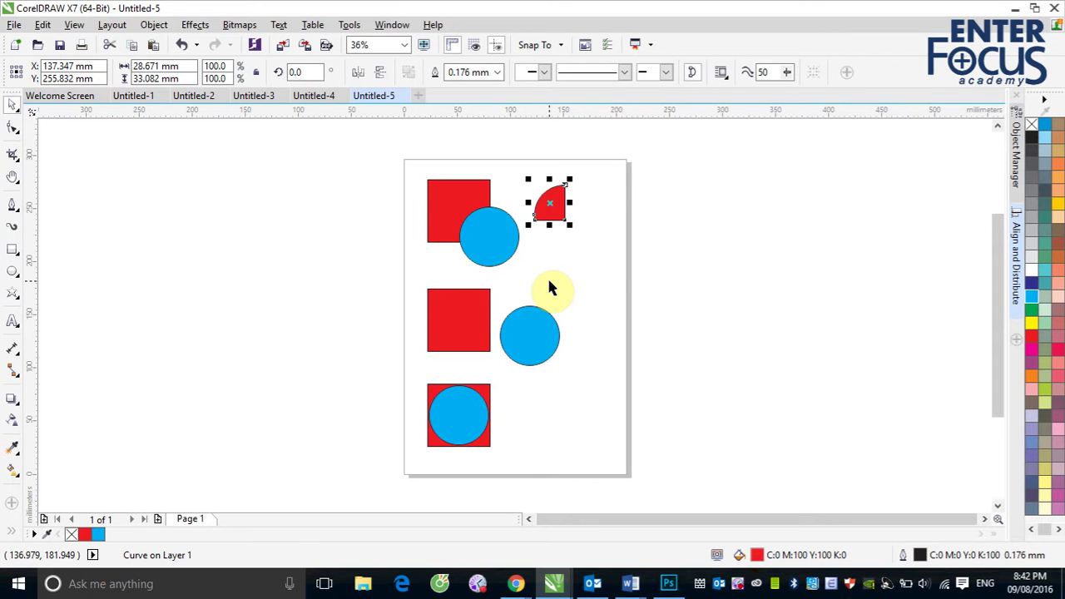
# Step: Intersect the top square and circle using the circle's fill, and move the blue piece beside them to about X 144 mm, Y 211 mm
pyautogui.click(451, 205)
pyautogui.keyDown('shift'); pyautogui.click(499, 243); pyautogui.keyUp('shift')
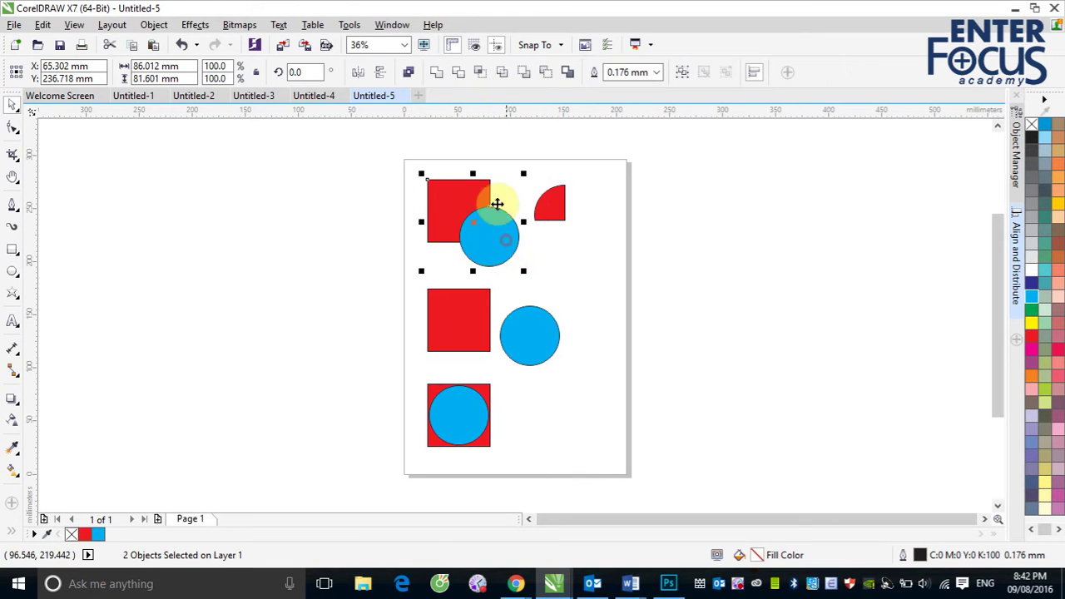
pyautogui.click(479, 75)
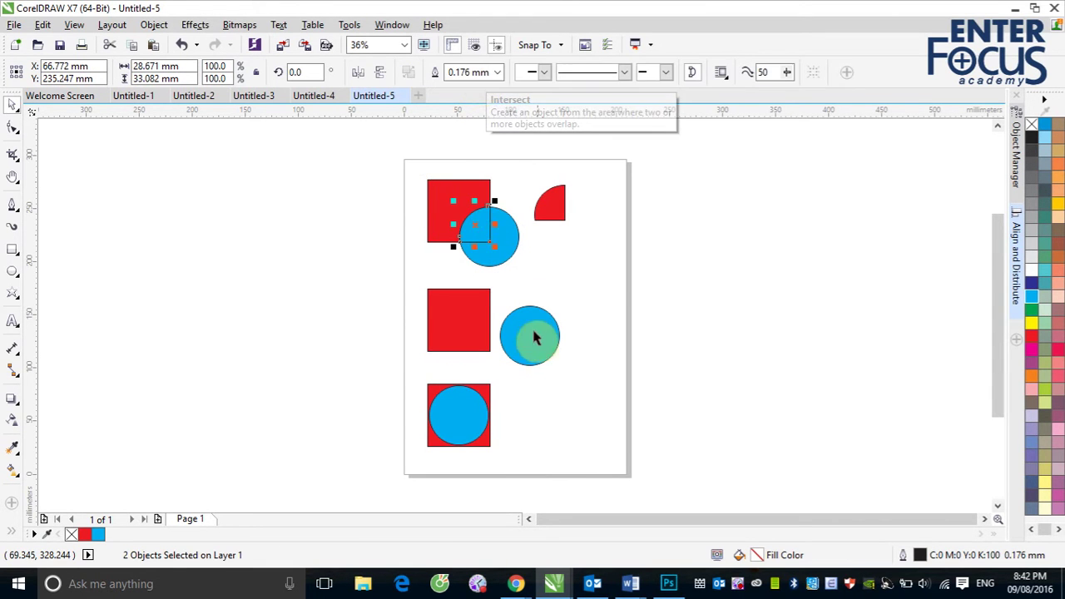
pyautogui.moveTo(475, 231); pyautogui.dragTo(559, 254)
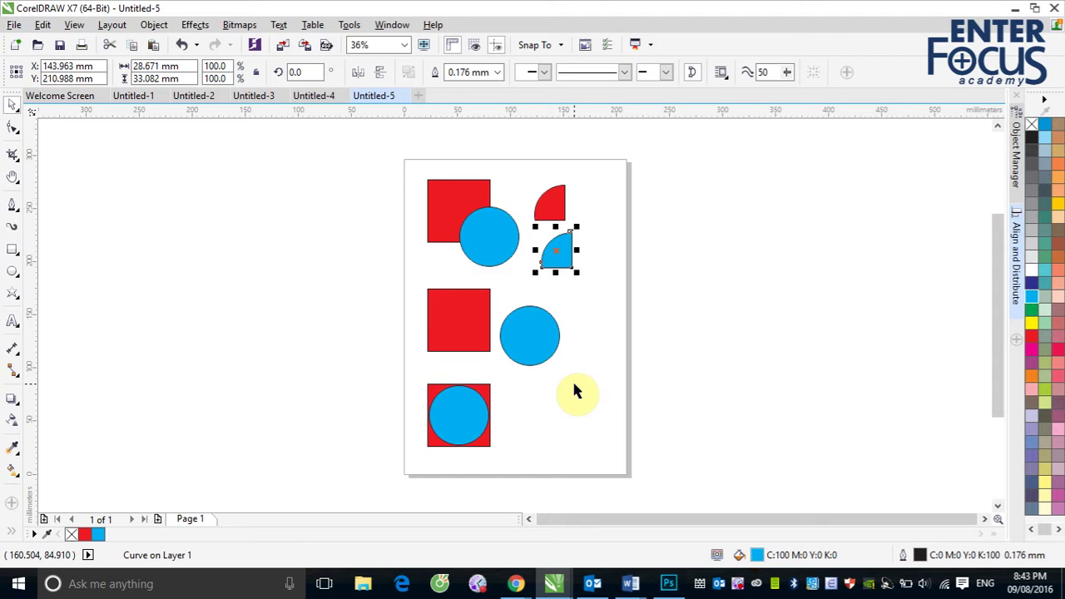
# Step: Try to intersect the separate middle square and circle
pyautogui.moveTo(418, 282); pyautogui.dragTo(577, 373)
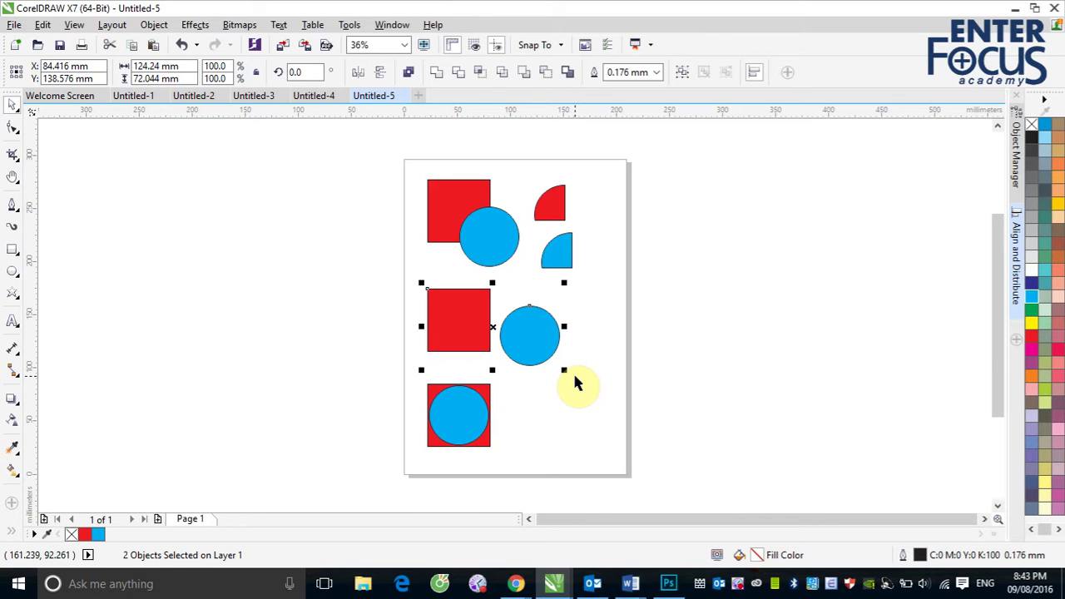
pyautogui.click(482, 74)
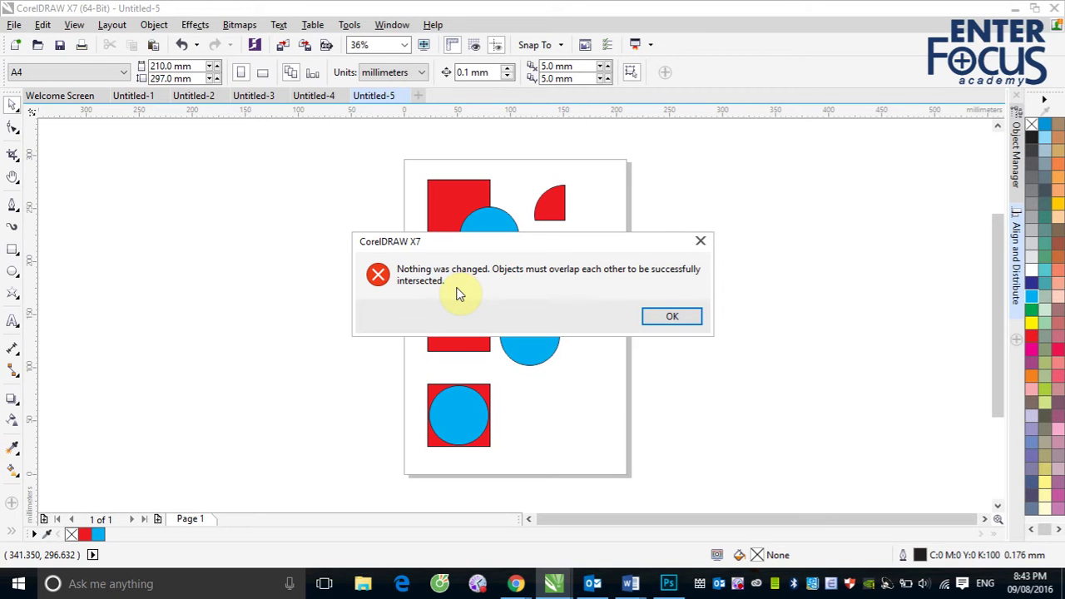
pyautogui.click(673, 318)
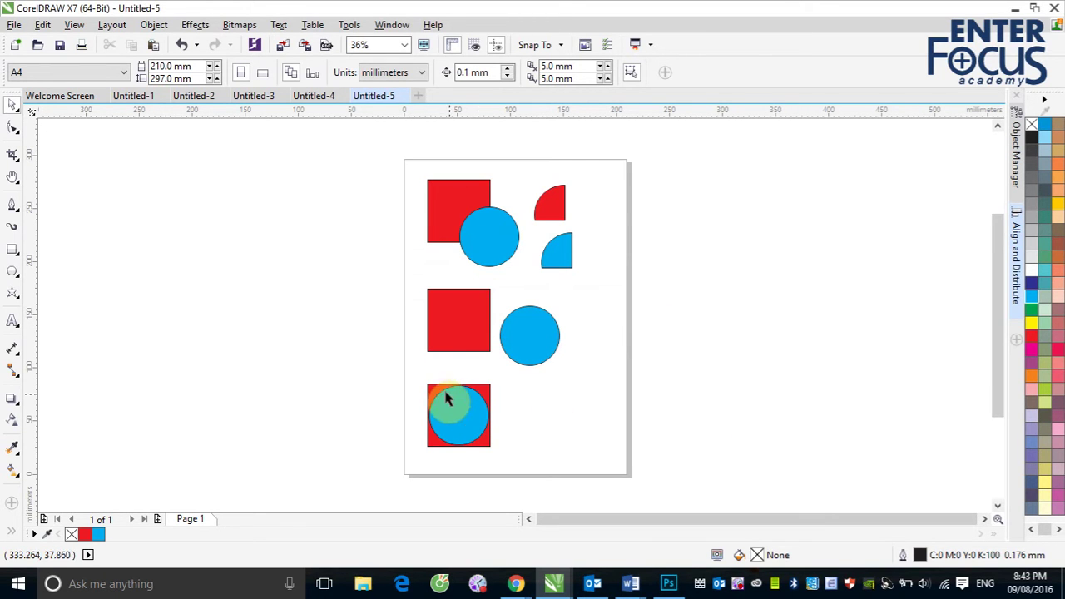
# Step: Intersect the nested bottom pair, move the red circular piece off the page, and put the blue circle back inside its square
pyautogui.moveTo(405, 374); pyautogui.dragTo(516, 460)
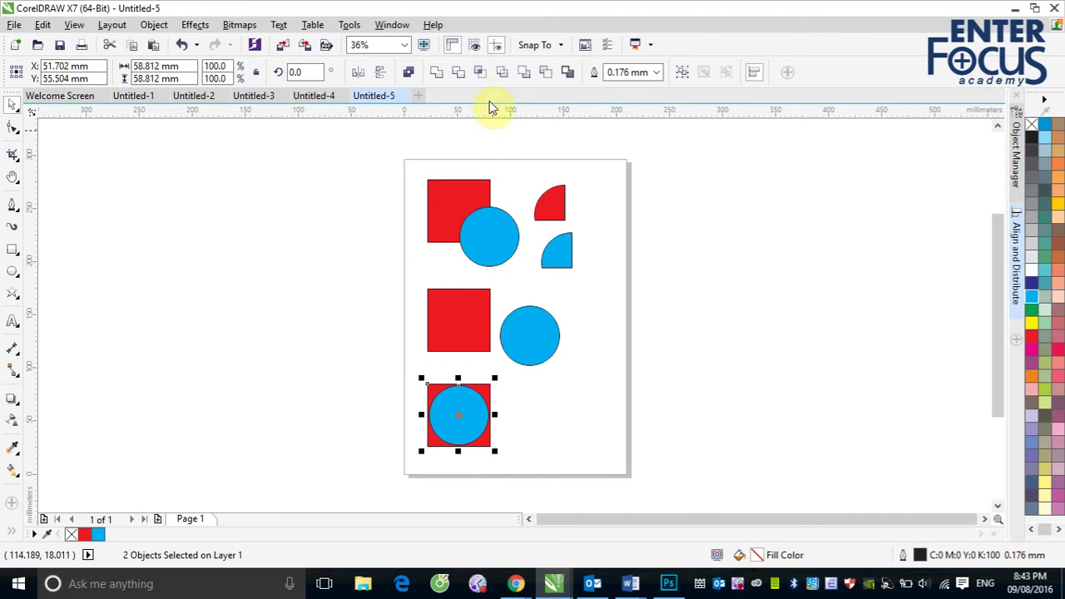
pyautogui.click(483, 72)
pyautogui.moveTo(459, 412); pyautogui.dragTo(599, 411)
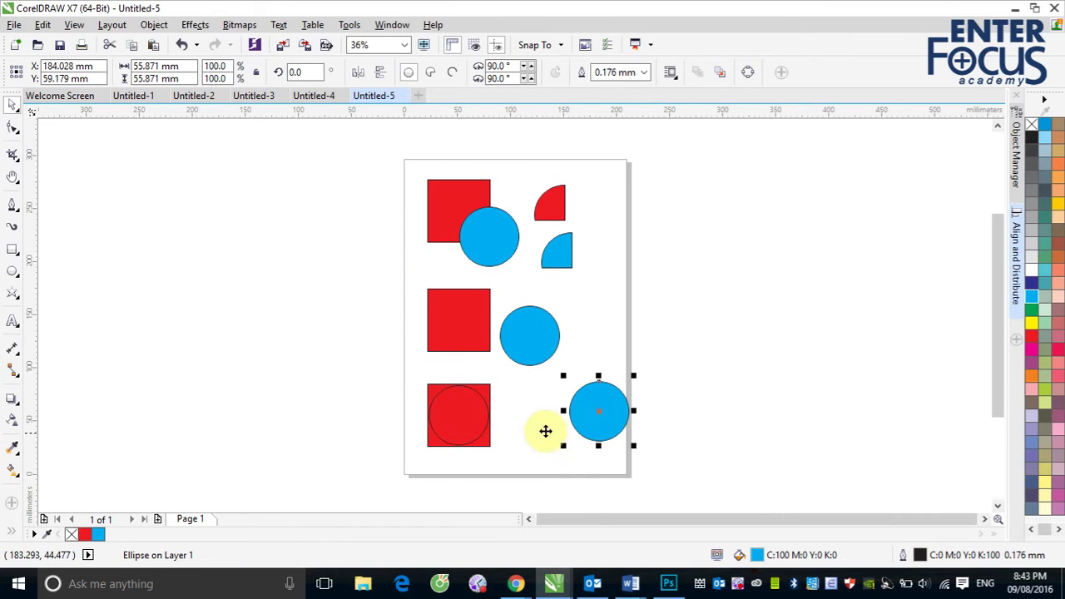
pyautogui.moveTo(464, 419); pyautogui.dragTo(352, 419)
pyautogui.moveTo(570, 422); pyautogui.dragTo(454, 419)
# Step: Intersect the bottom square and circle using the circle's fill, and move the blue piece to about X 166 mm, Y 50 mm
pyautogui.keyDown('shift'); pyautogui.click(437, 396); pyautogui.keyUp('shift')
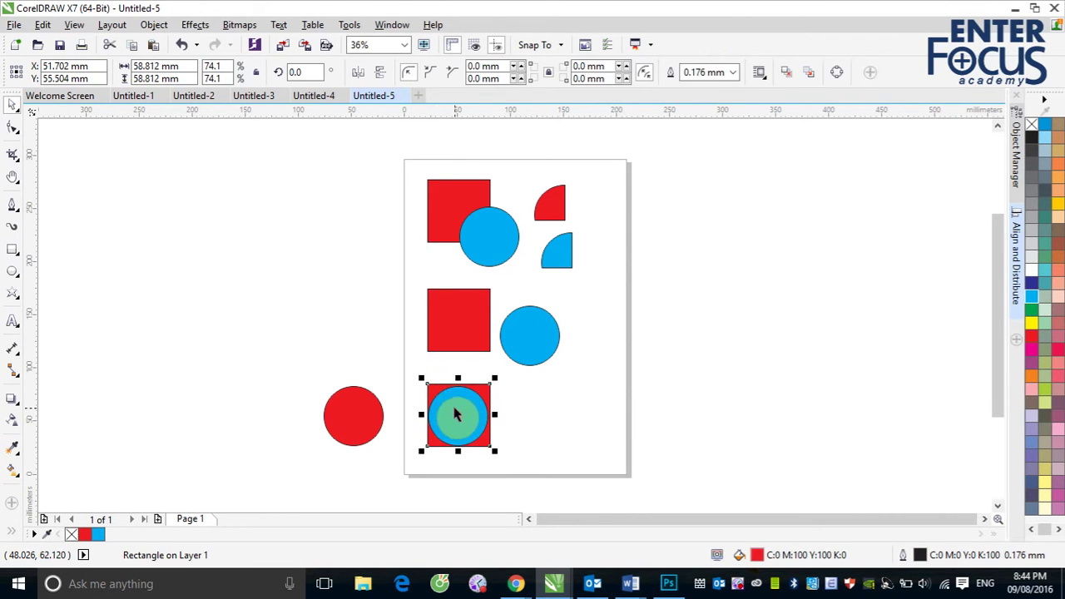
pyautogui.click(502, 73)
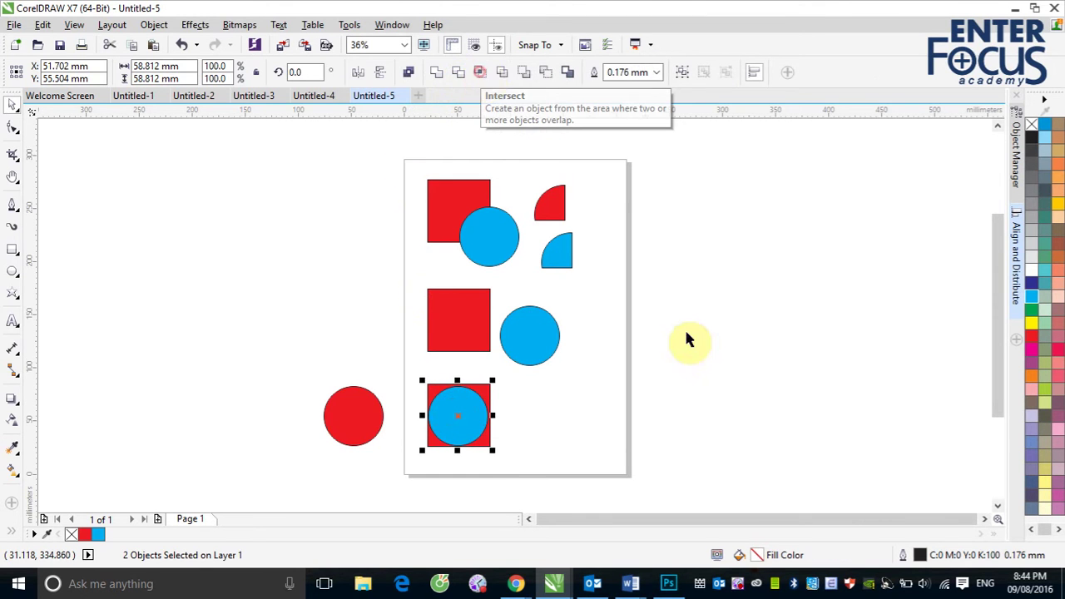
pyautogui.moveTo(466, 420); pyautogui.dragTo(589, 426)
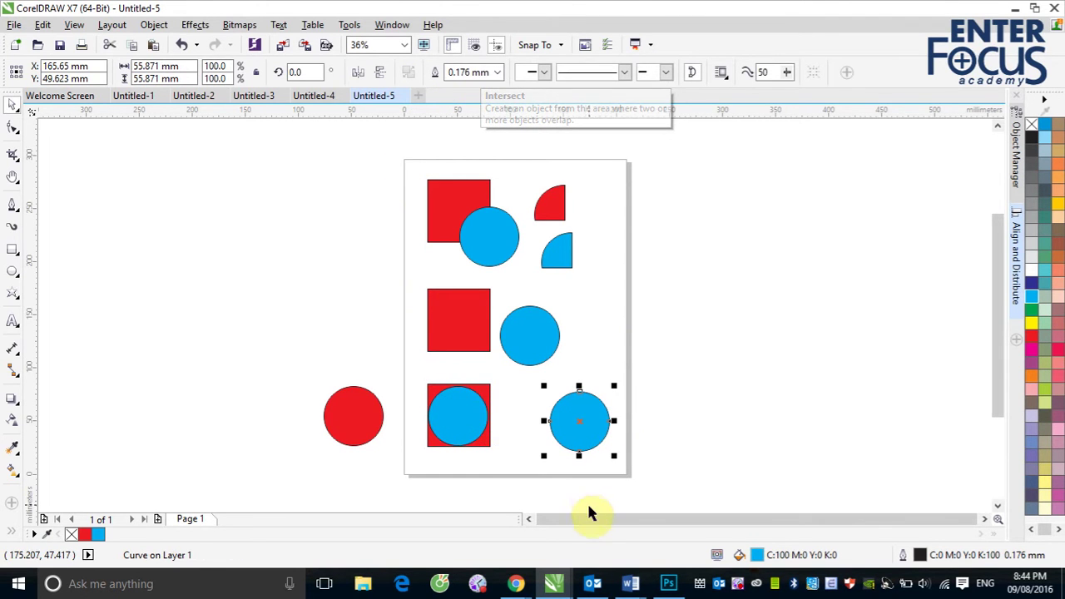
# Step: Delete all the shapes left from the Intersect demonstration and restore the original square-and-circle pairs
pyautogui.moveTo(276, 158); pyautogui.dragTo(703, 465)
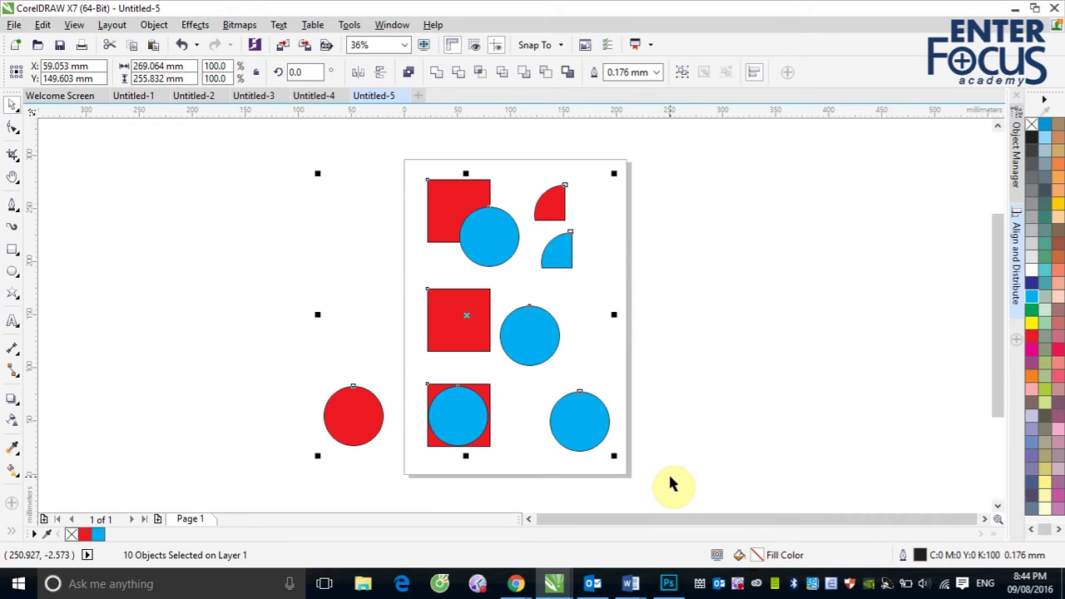
pyautogui.press('Delete')
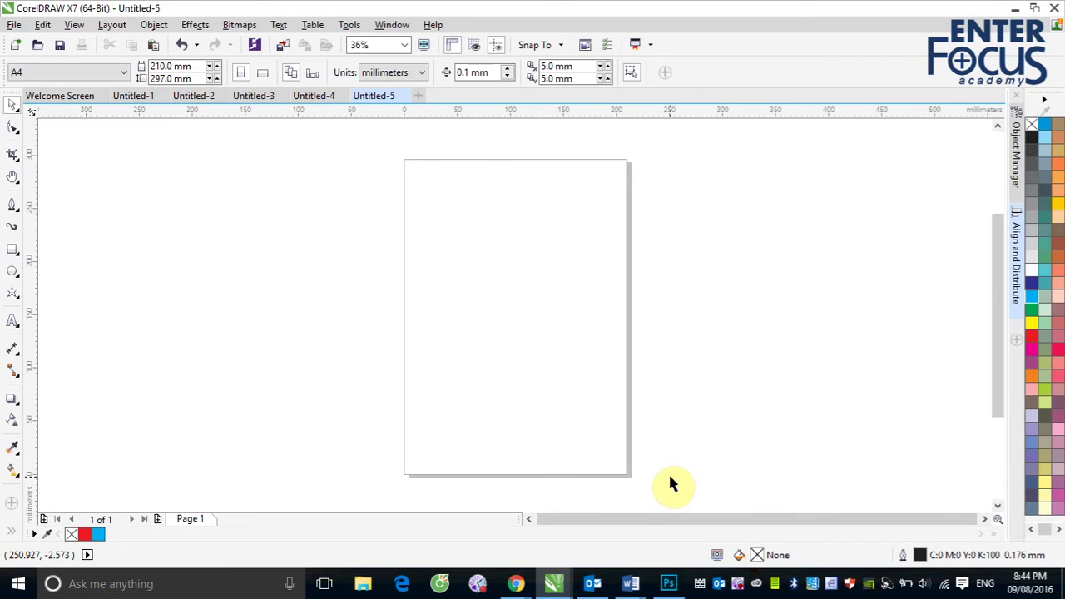
pyautogui.hotkey('ctrl', 'z')
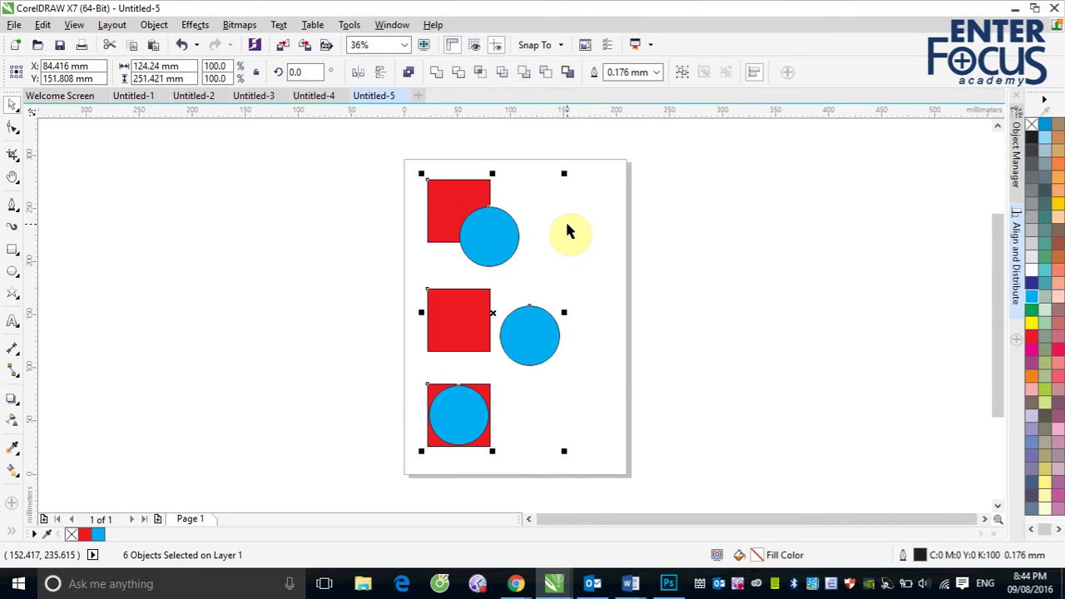
# Step: Draw a yellow 12-point star about 26 mm wide and place one on the top overlap, one beside the middle circle and one inside the bottom circle
pyautogui.click(12, 295)
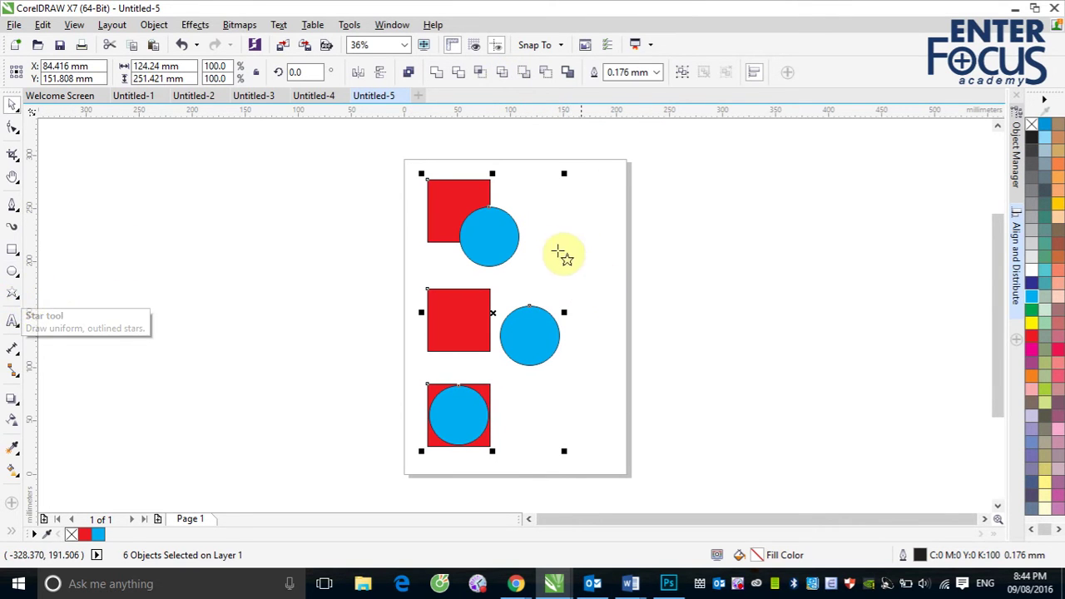
pyautogui.moveTo(535, 209); pyautogui.dragTo(561, 236)
pyautogui.click(11, 104)
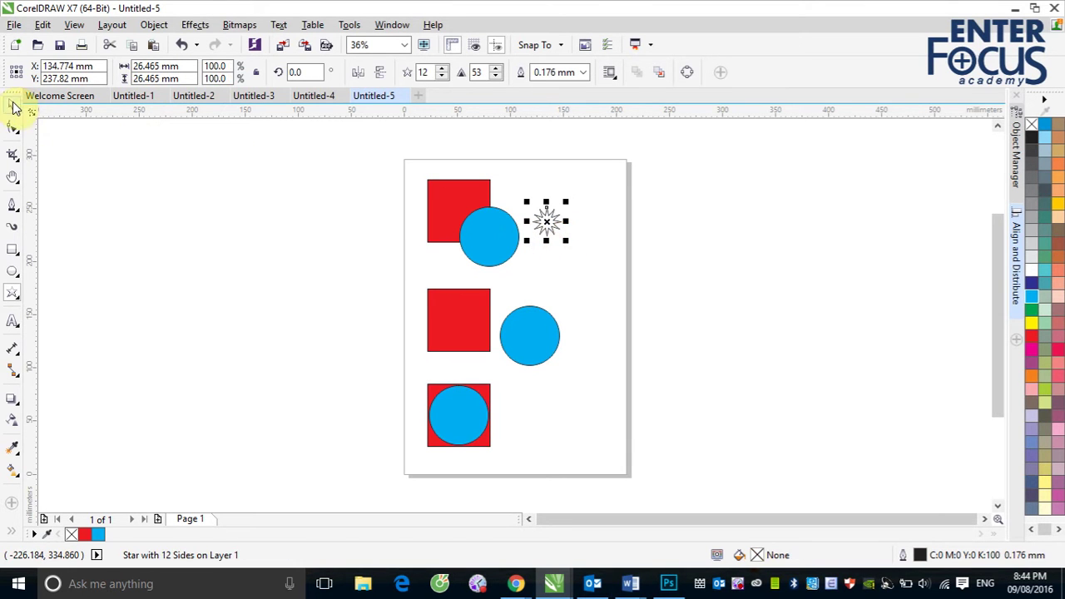
pyautogui.click(1034, 324)
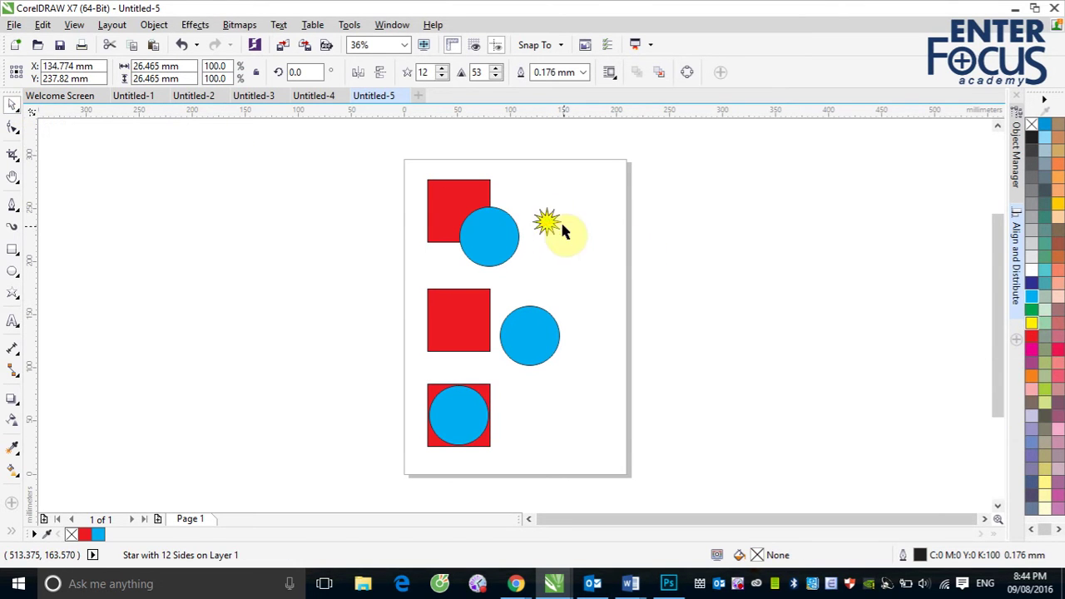
pyautogui.moveTo(546, 221); pyautogui.dragTo(457, 415)
pyautogui.click(580, 423)
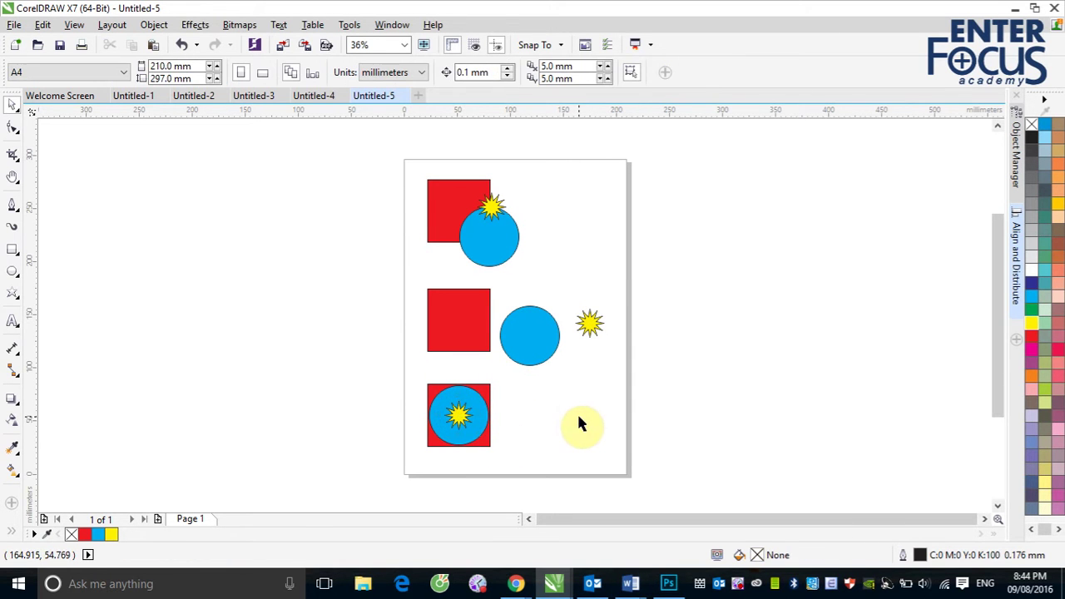
# Step: Copy all nine shapes to the empty area beside the page, centred at about X 335 mm, Y 144 mm
pyautogui.moveTo(409, 163); pyautogui.dragTo(566, 274)
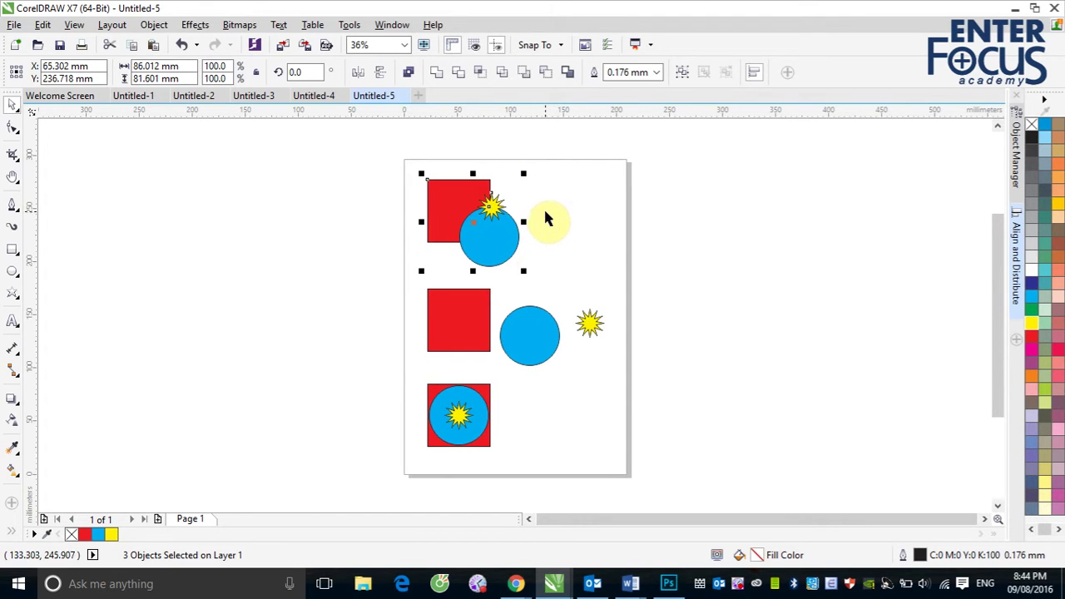
pyautogui.moveTo(390, 161); pyautogui.dragTo(681, 474)
pyautogui.moveTo(515, 313); pyautogui.dragTo(759, 321)
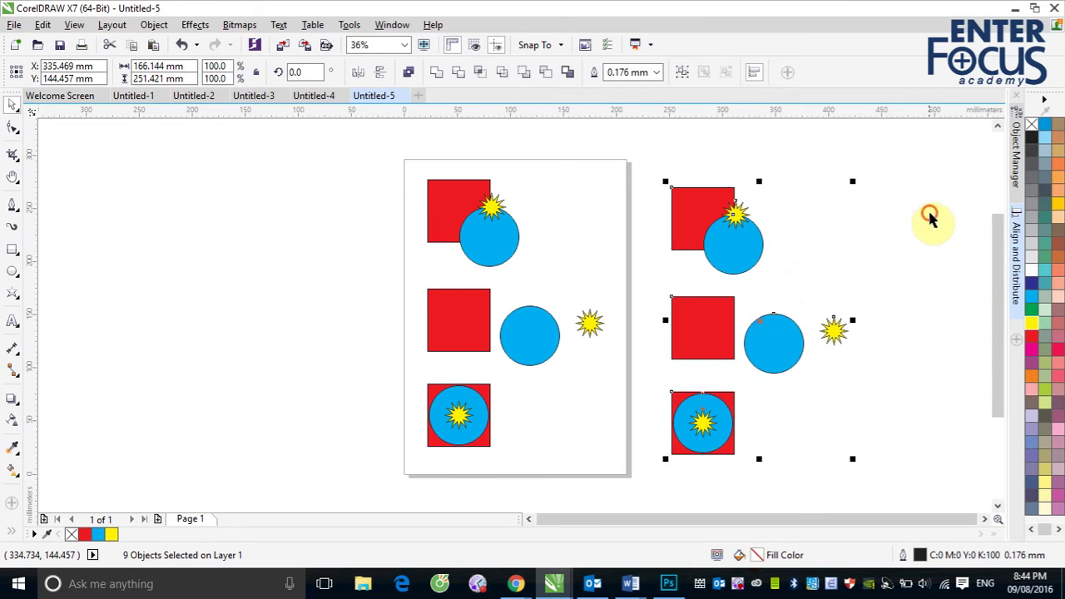
# Step: Trim the top overlapping square, circle and star on the page, and simplify the matching top group in the copied set
pyautogui.click(373, 161)
pyautogui.moveTo(393, 155); pyautogui.dragTo(563, 276)
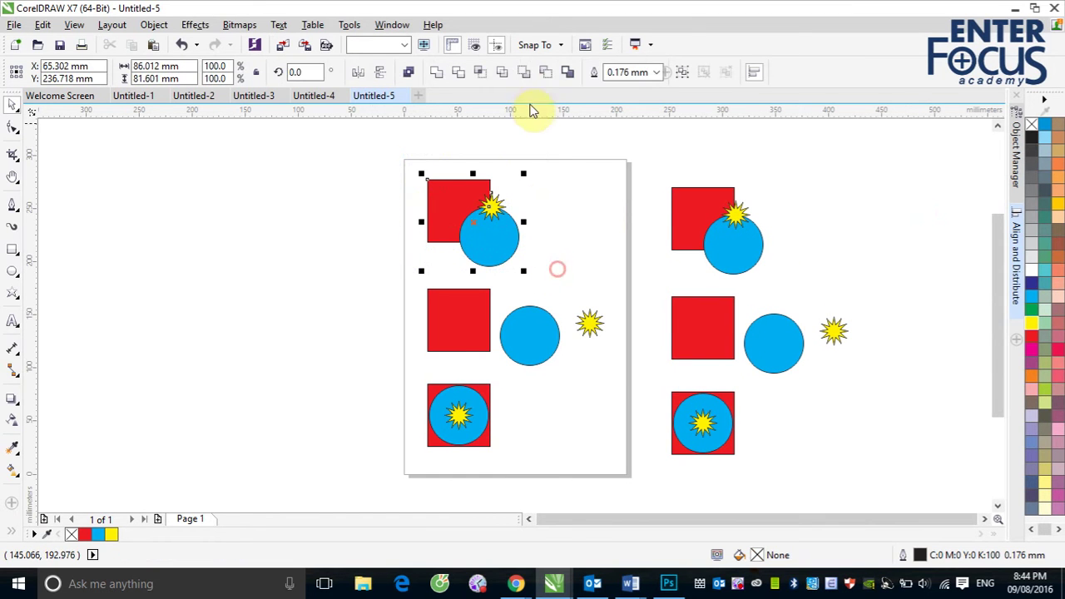
pyautogui.click(463, 73)
pyautogui.click(593, 191)
pyautogui.moveTo(638, 161); pyautogui.dragTo(788, 285)
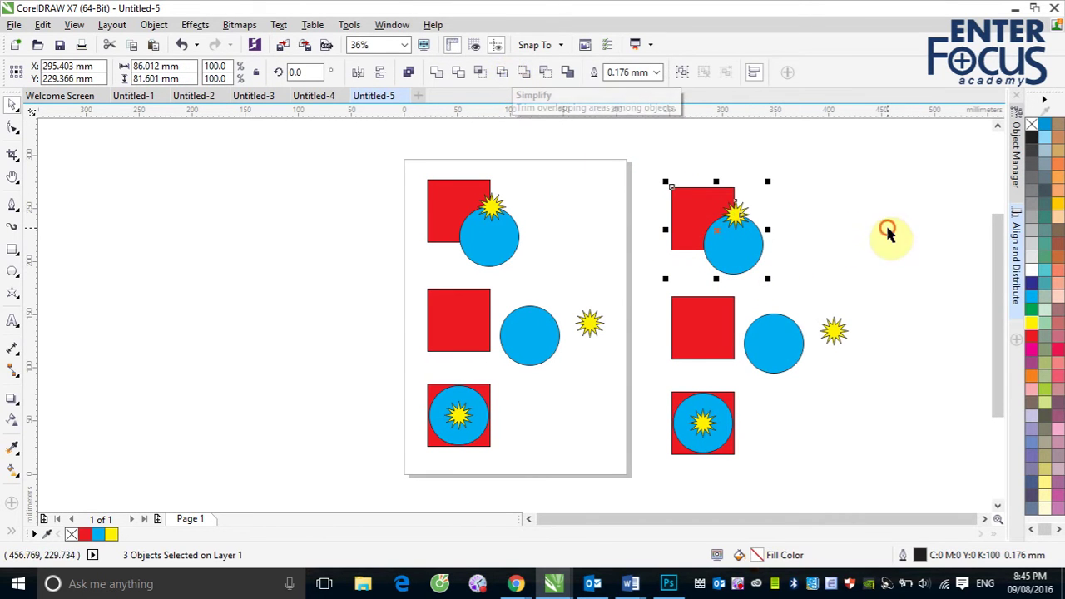
pyautogui.click(791, 290)
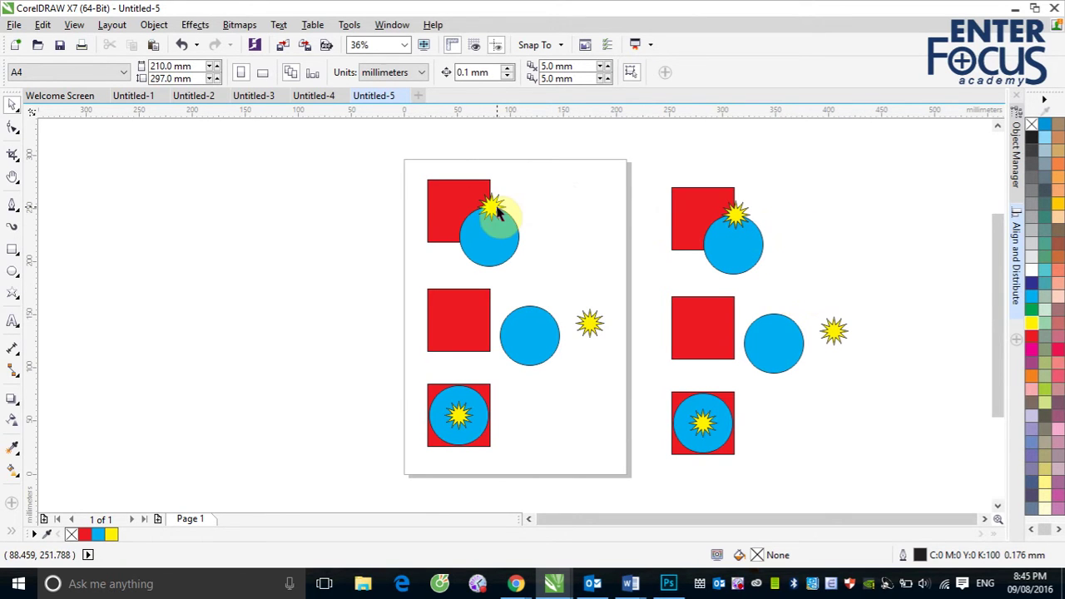
# Step: Move the star and the circle away from the top square in both the original and the copied set
pyautogui.moveTo(494, 212); pyautogui.dragTo(551, 187)
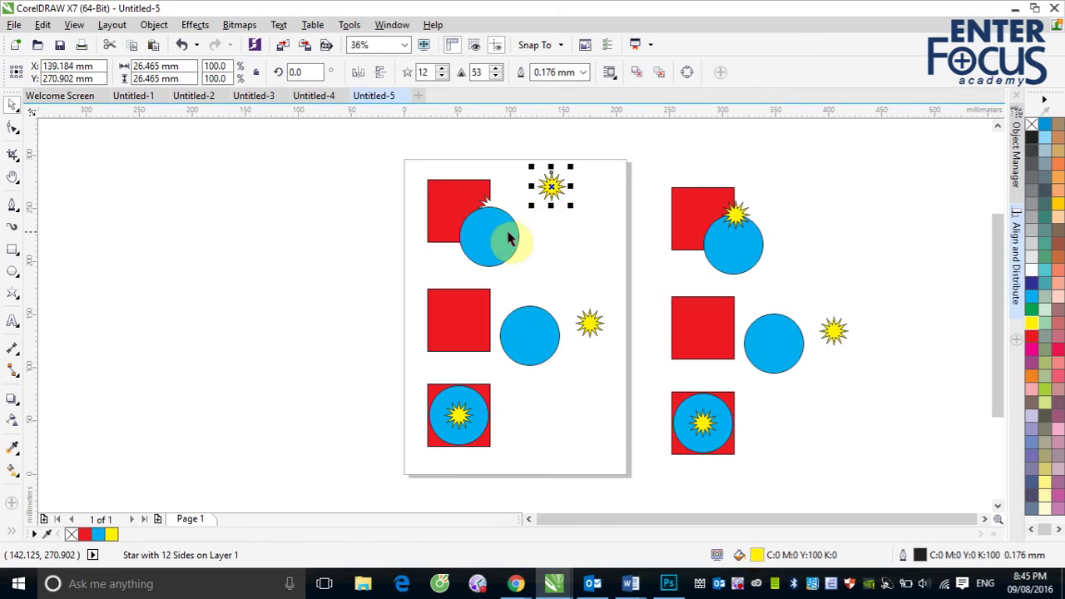
pyautogui.moveTo(506, 233); pyautogui.dragTo(558, 256)
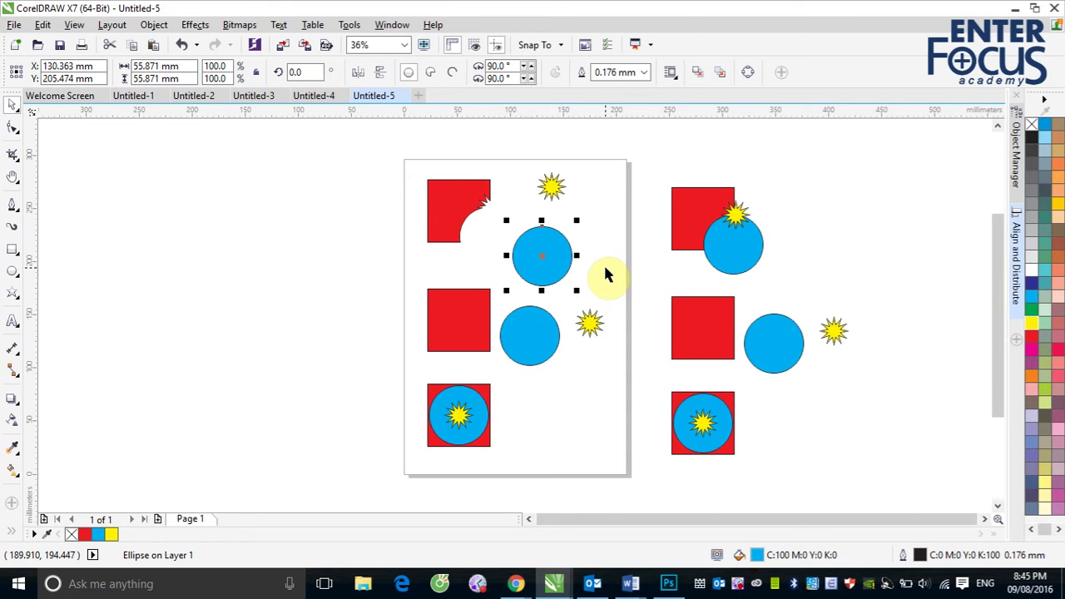
pyautogui.moveTo(739, 219); pyautogui.dragTo(806, 213)
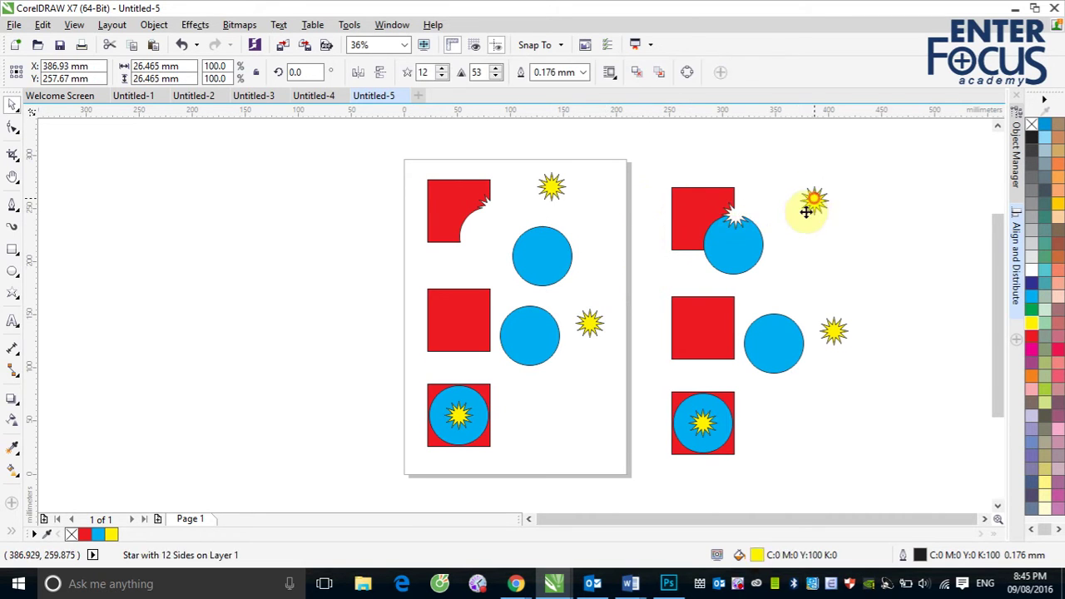
pyautogui.moveTo(744, 247); pyautogui.dragTo(775, 260)
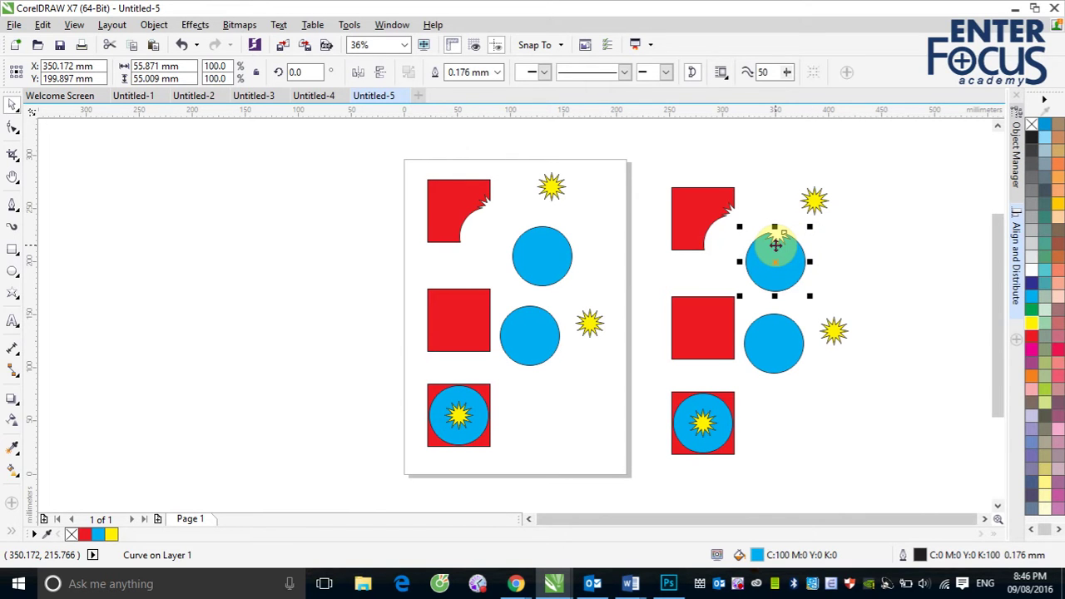
# Step: Simplify the separate middle square, circle and star in the copied set beside the page
pyautogui.moveTo(415, 278); pyautogui.dragTo(624, 373)
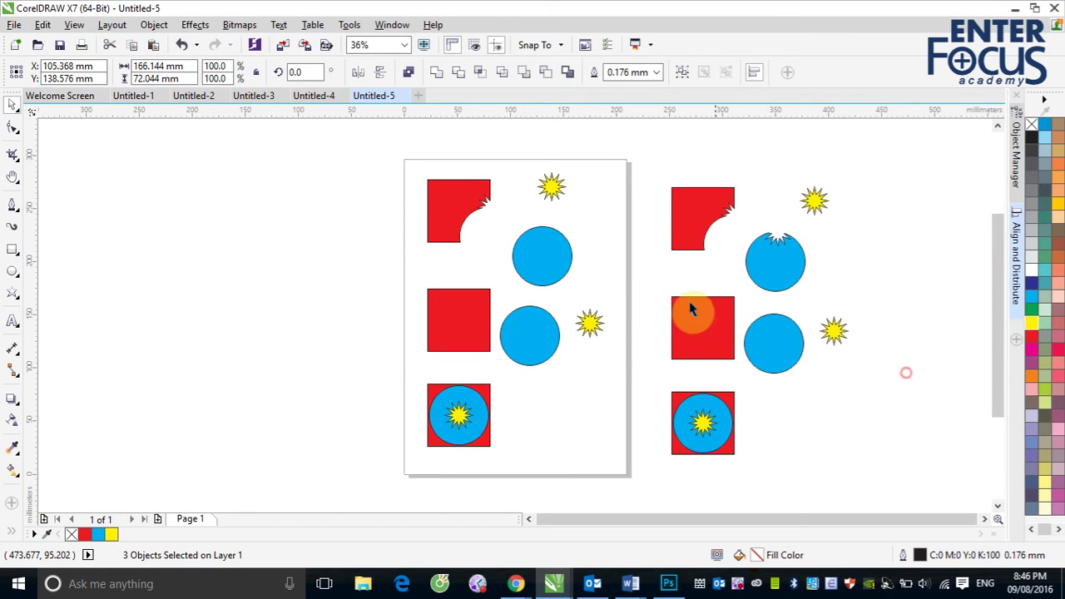
pyautogui.moveTo(652, 273); pyautogui.dragTo(885, 386)
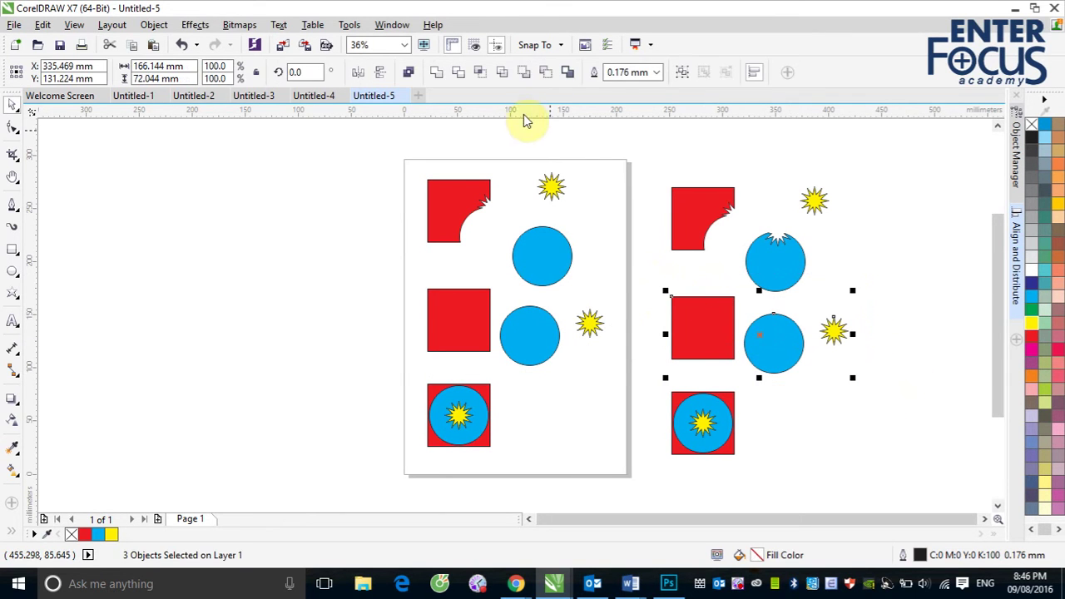
pyautogui.click(505, 75)
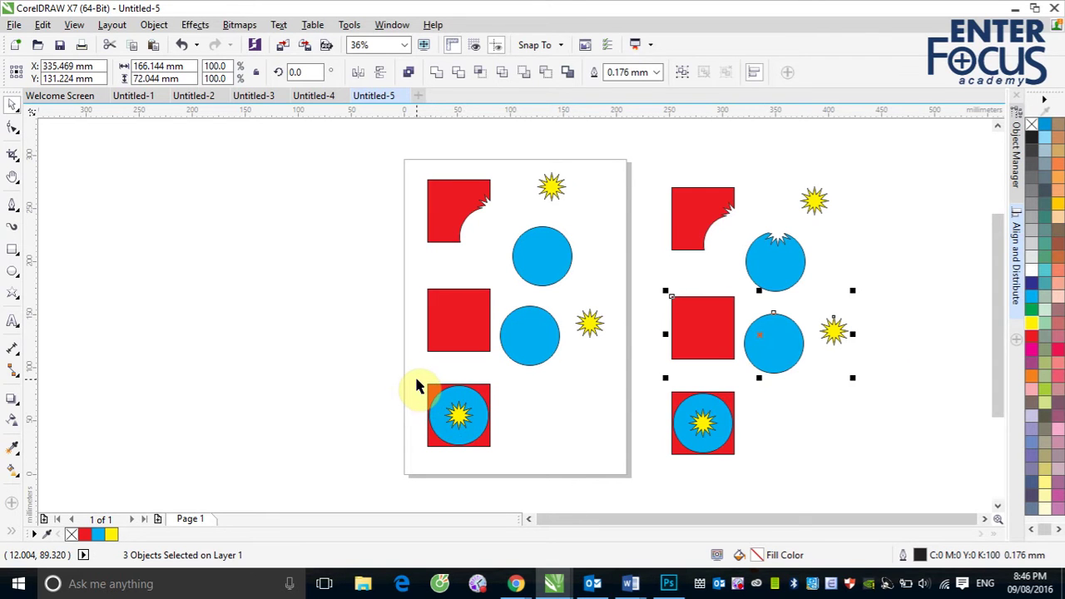
# Step: Trim the nested bottom square, circle and star on the page
pyautogui.moveTo(417, 377); pyautogui.dragTo(554, 468)
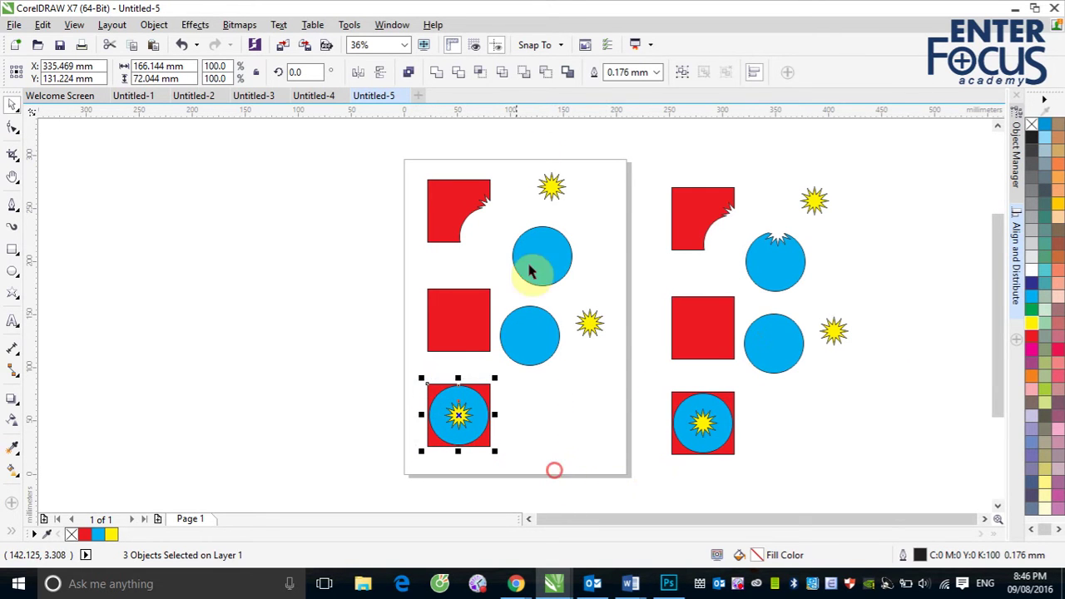
pyautogui.click(461, 74)
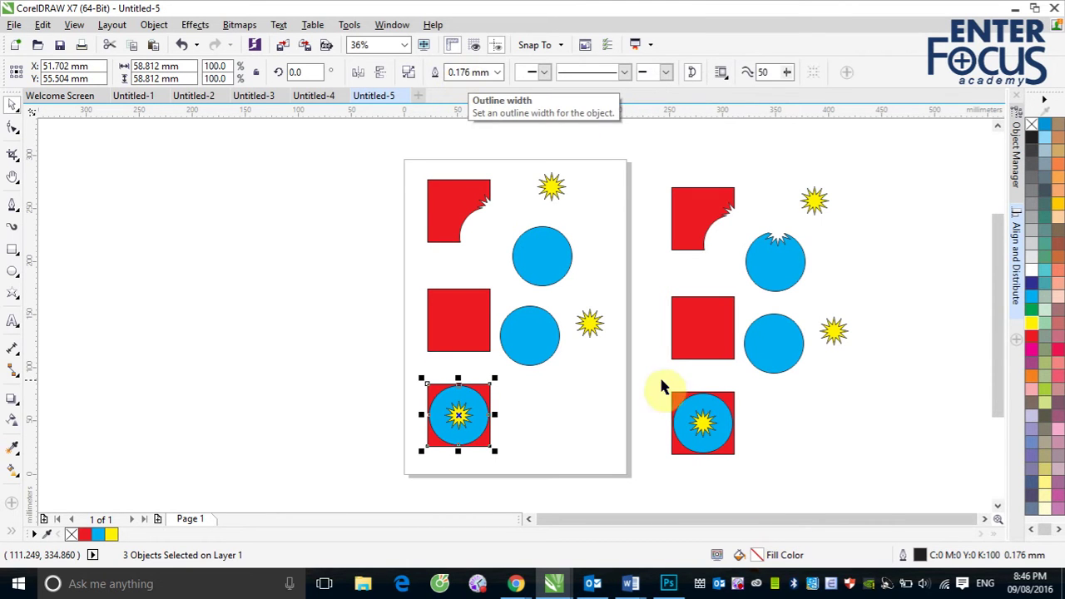
# Step: Simplify the nested bottom group in the copied set, and move its star out to about X 377 mm, Y 46 mm
pyautogui.moveTo(661, 381); pyautogui.dragTo(738, 462)
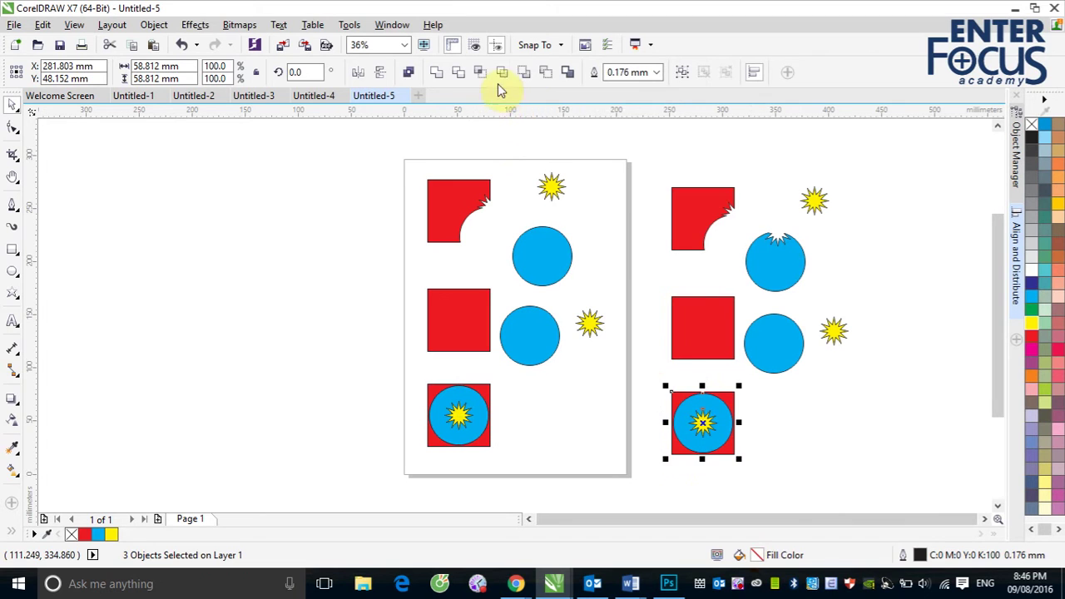
pyautogui.click(502, 75)
pyautogui.click(785, 447)
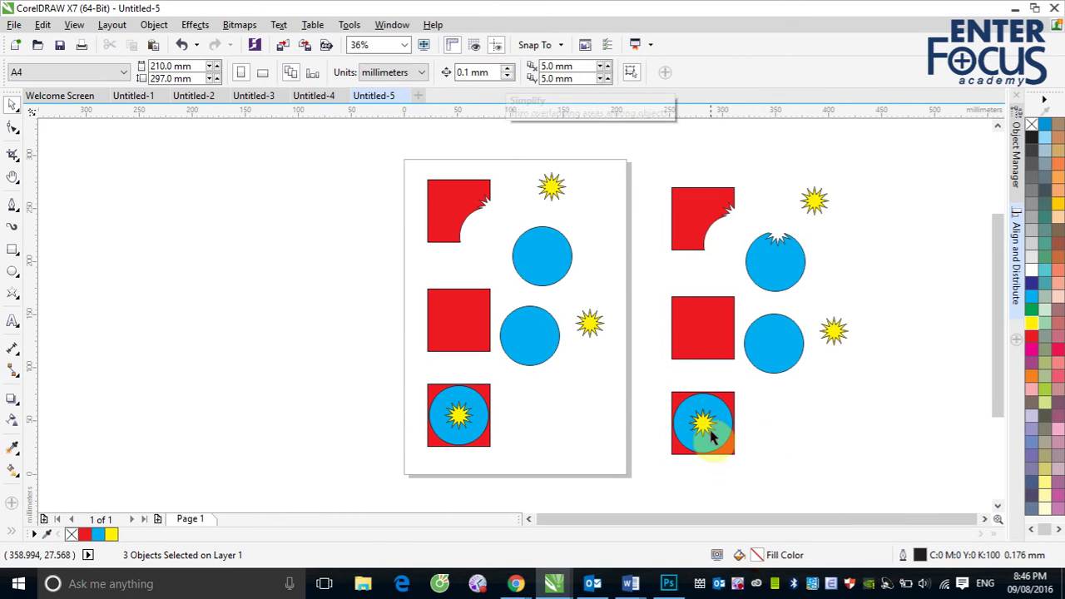
pyautogui.moveTo(704, 426); pyautogui.dragTo(803, 425)
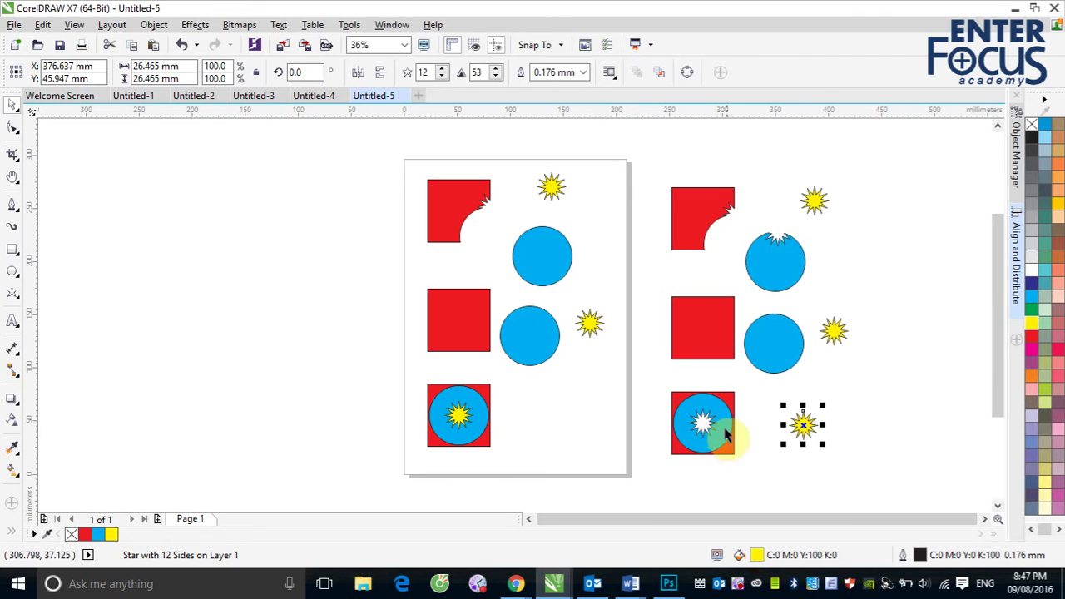
# Step: Move the copied bottom circle to about (353, 9) mm, the page's bottom star to about (-42, 51) mm and its circle to about (140, 48) mm
pyautogui.moveTo(712, 426); pyautogui.dragTo(790, 471)
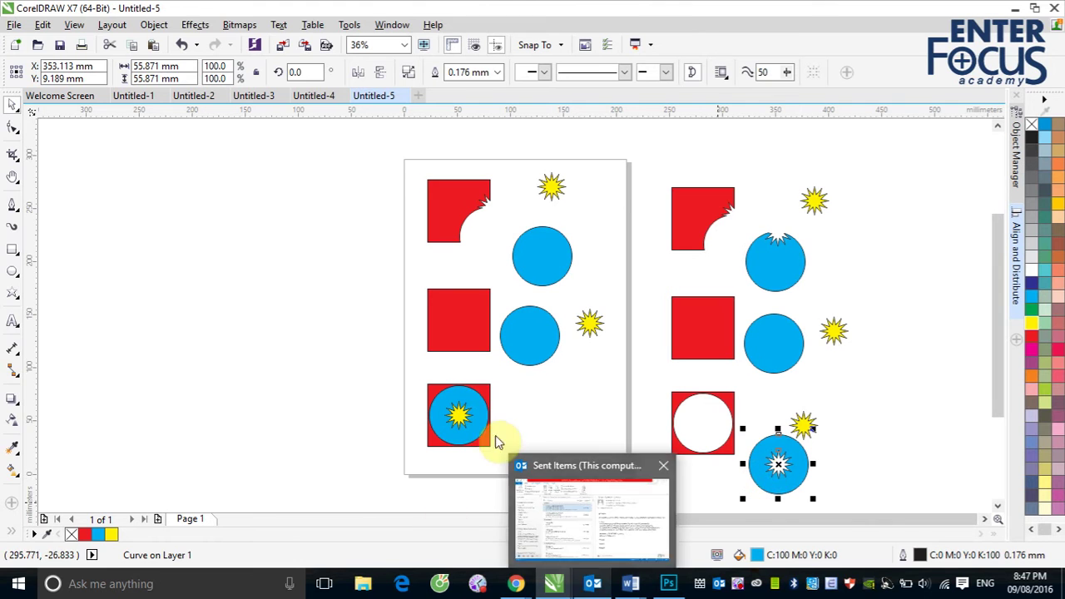
pyautogui.click(460, 423)
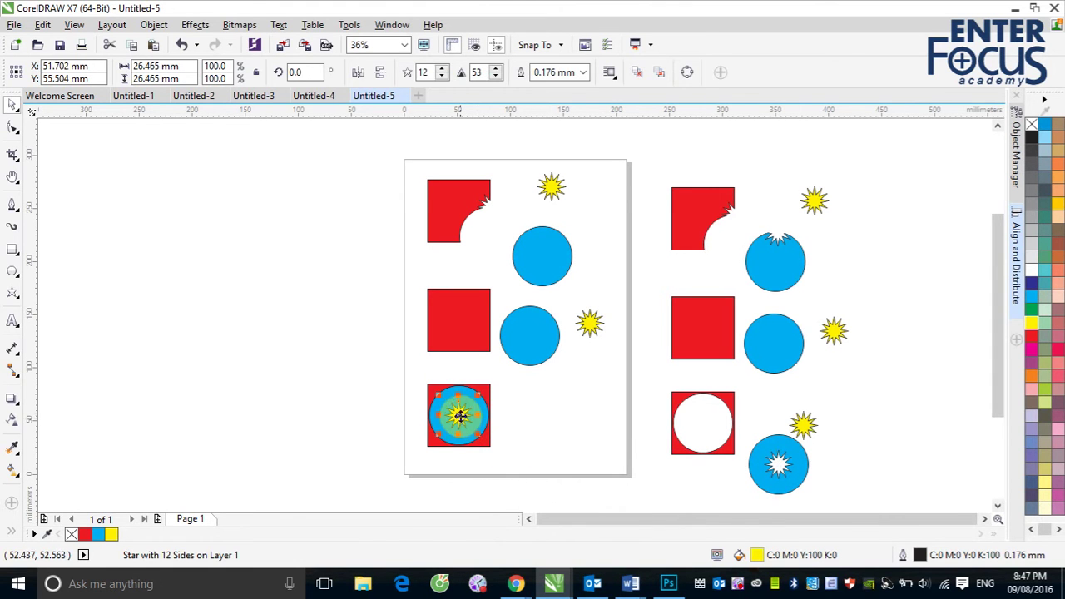
pyautogui.moveTo(460, 423); pyautogui.dragTo(360, 425)
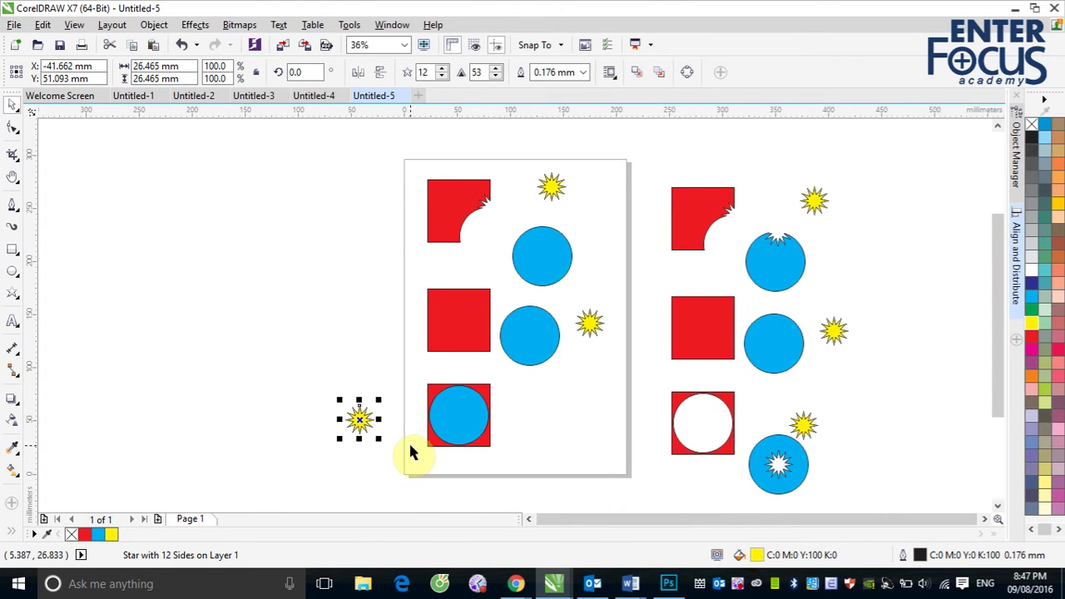
pyautogui.moveTo(457, 424); pyautogui.dragTo(552, 424)
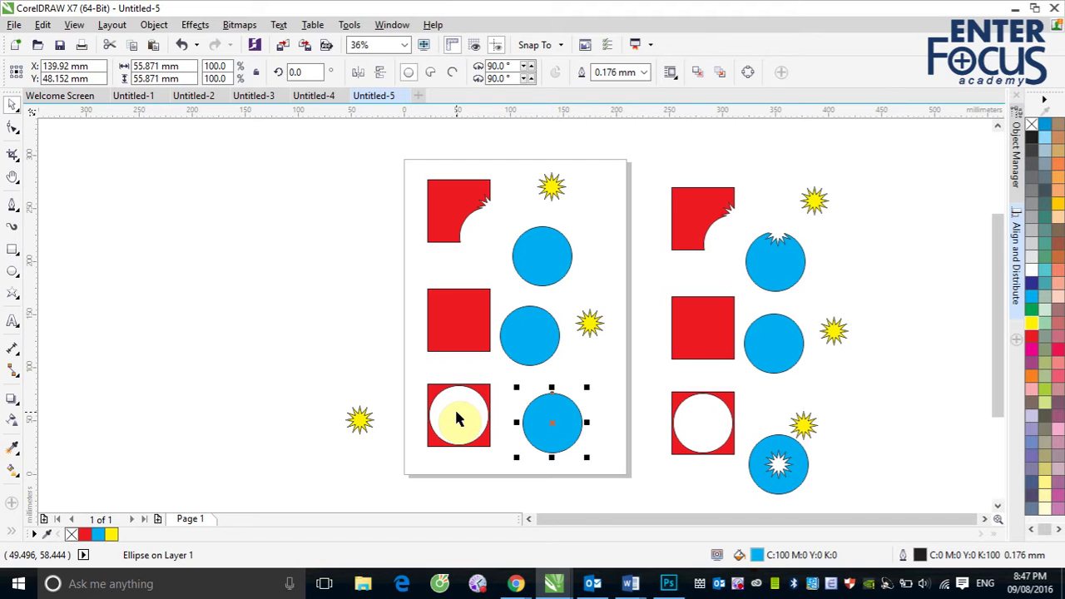
pyautogui.click(545, 428)
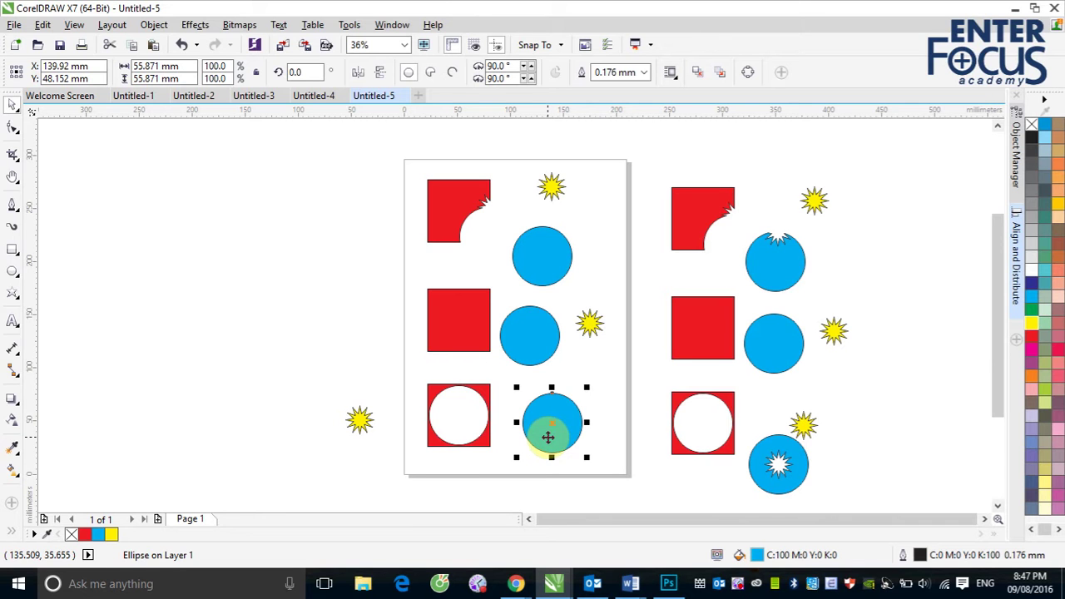
pyautogui.click(548, 437)
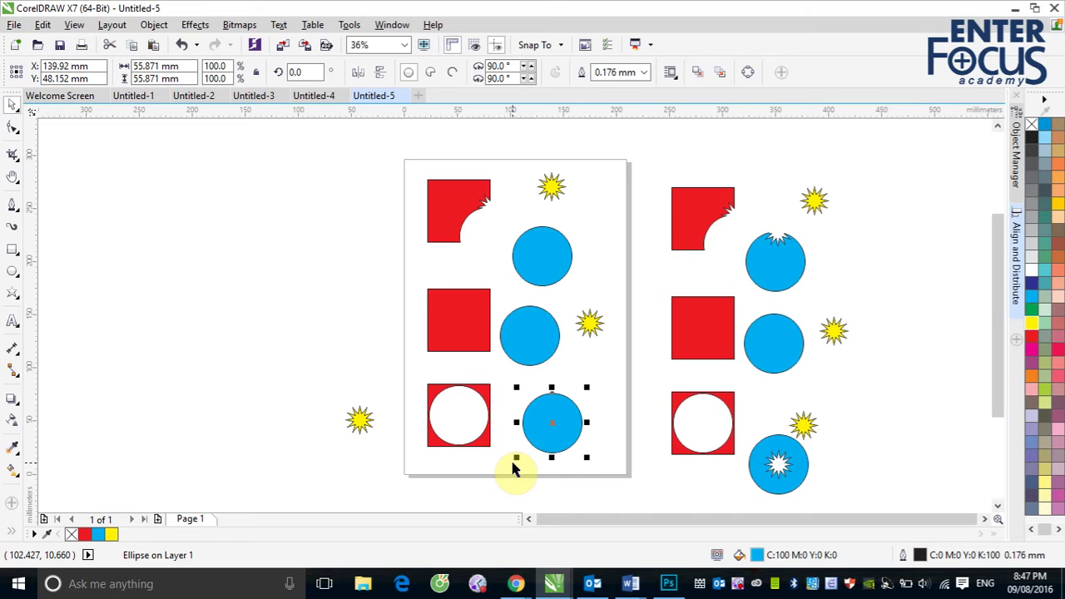
# Step: Delete all the shapes and restore the three original square-and-circle pairs without stars on the page
pyautogui.moveTo(296, 140); pyautogui.dragTo(880, 494)
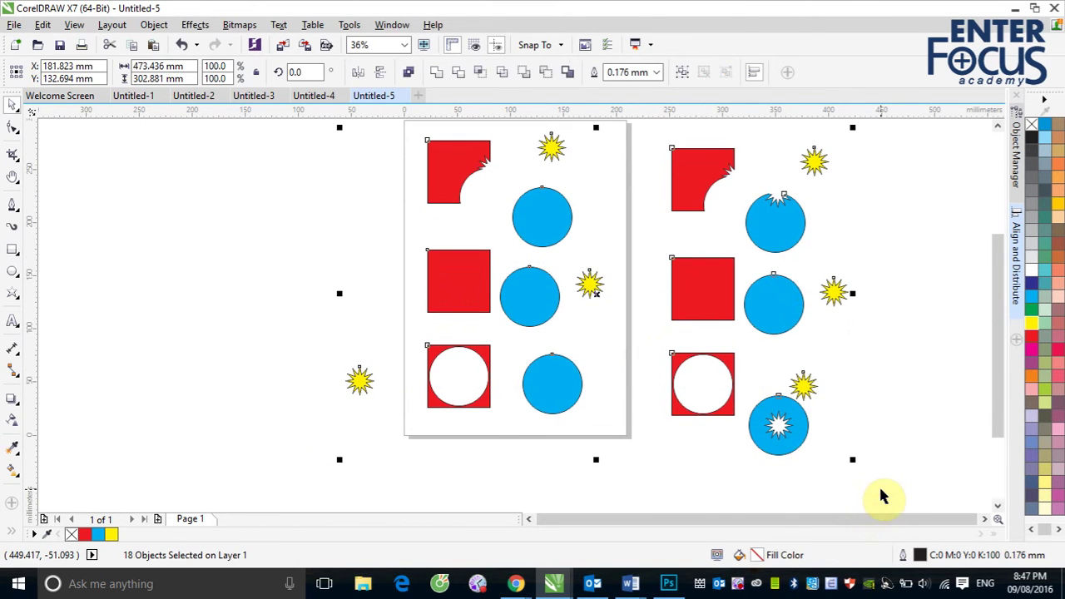
pyautogui.press('Delete')
pyautogui.hotkey('ctrl', 'z')
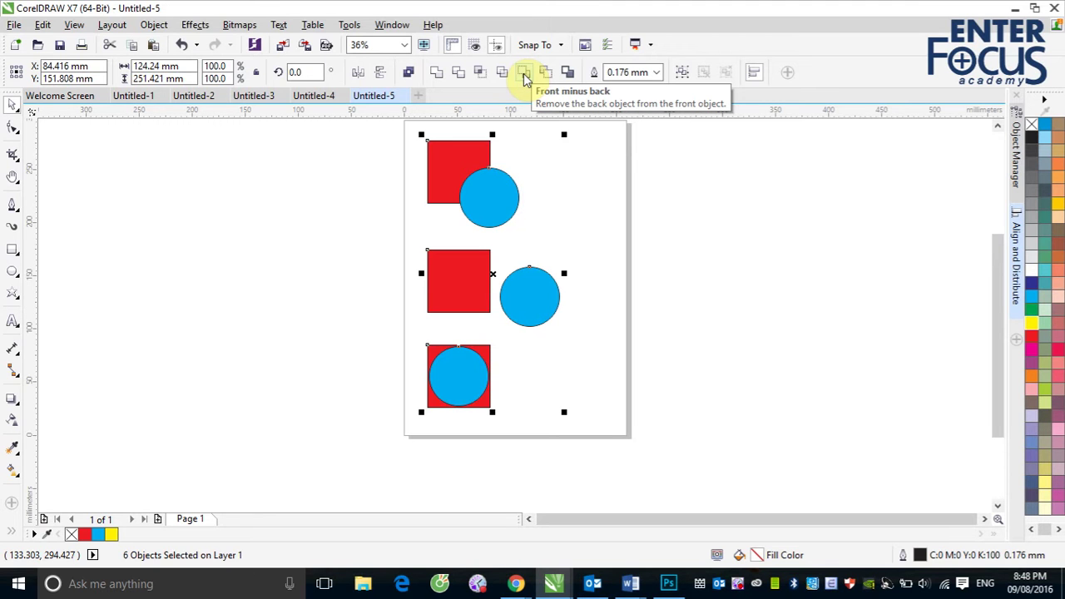
# Step: Try Front minus back on the overlapping top square and circle
pyautogui.click(339, 153)
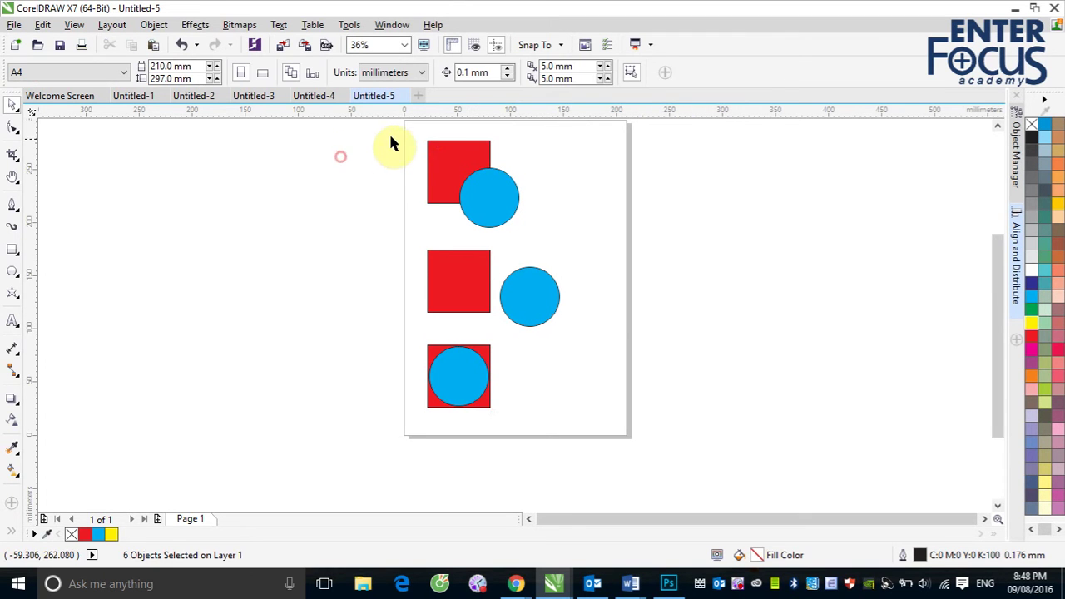
pyautogui.moveTo(406, 128); pyautogui.dragTo(532, 233)
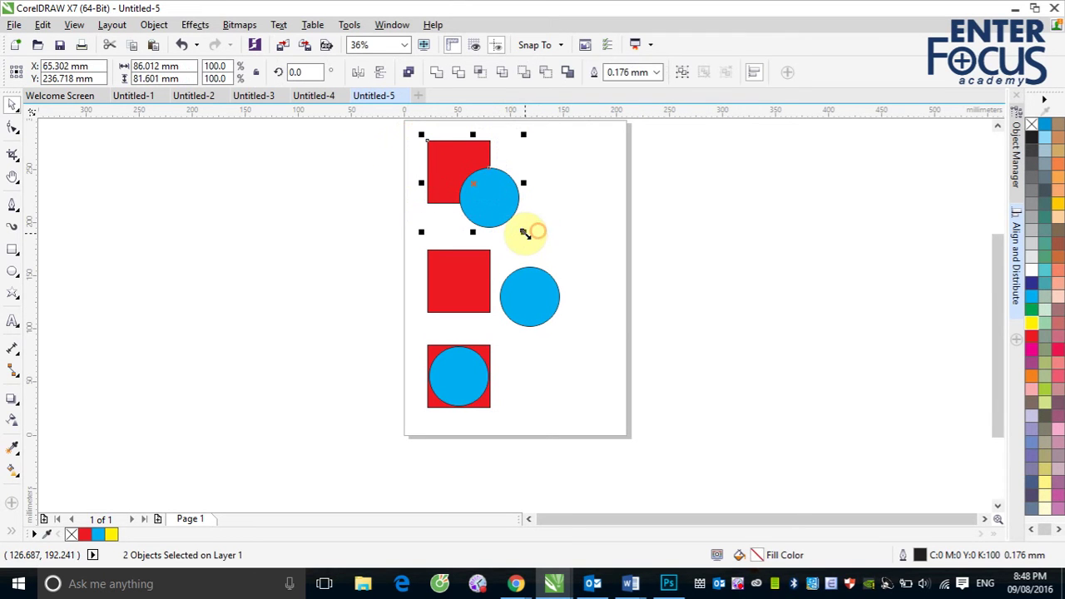
pyautogui.click(523, 75)
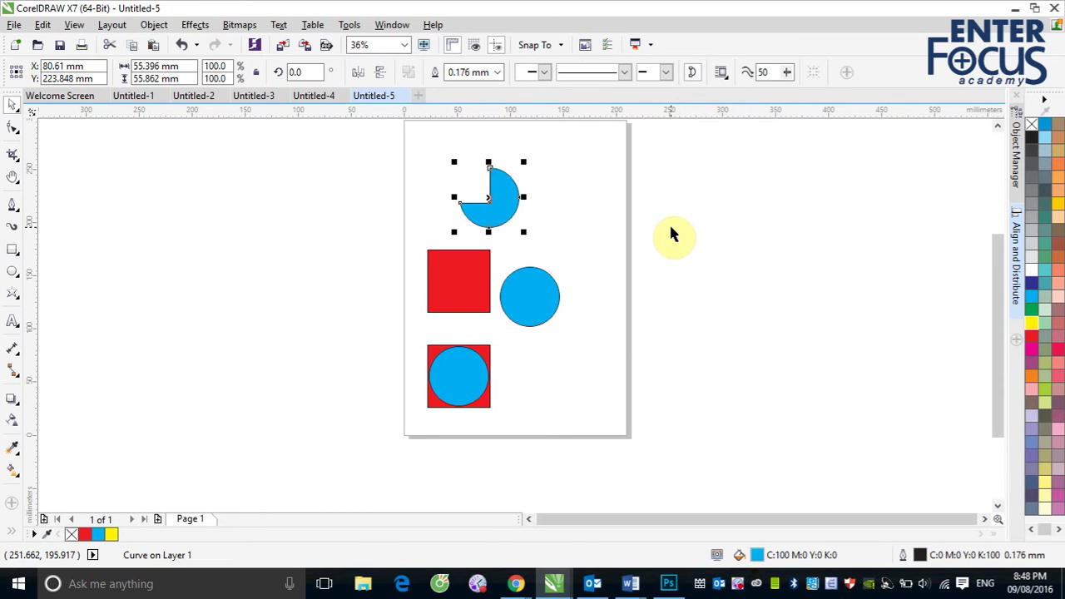
pyautogui.hotkey('ctrl', 'z')
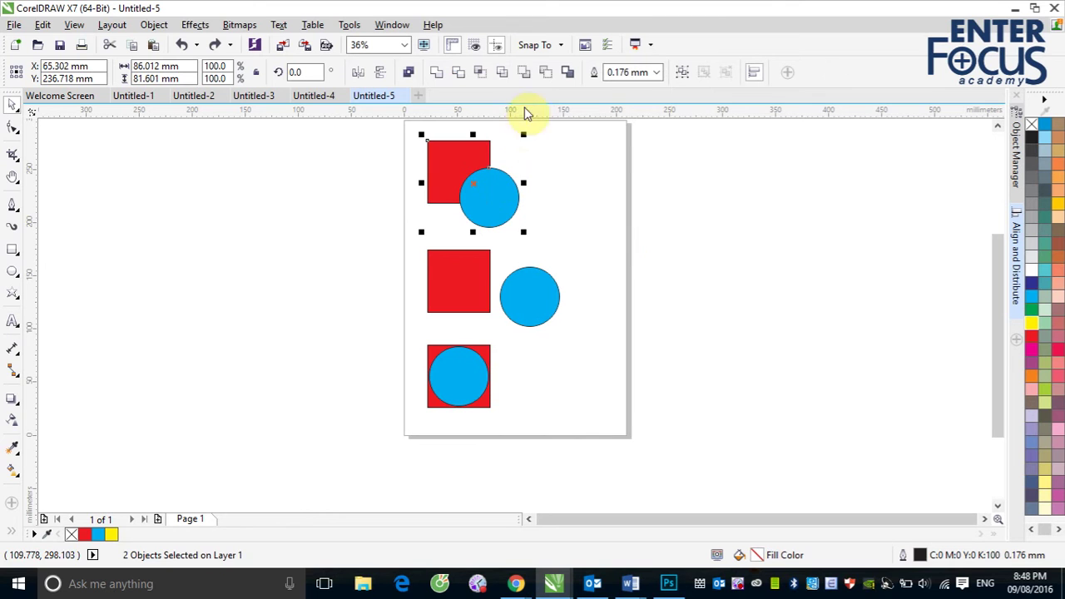
# Step: Subtract the top square from the circle overlapping it with Front minus back
pyautogui.click(612, 210)
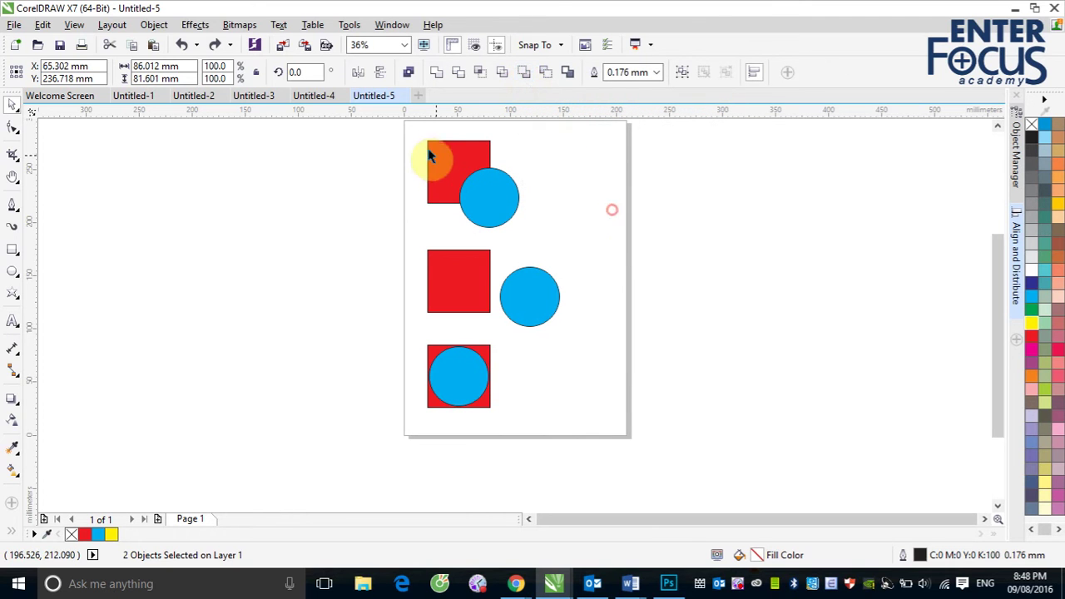
pyautogui.moveTo(414, 130); pyautogui.dragTo(527, 234)
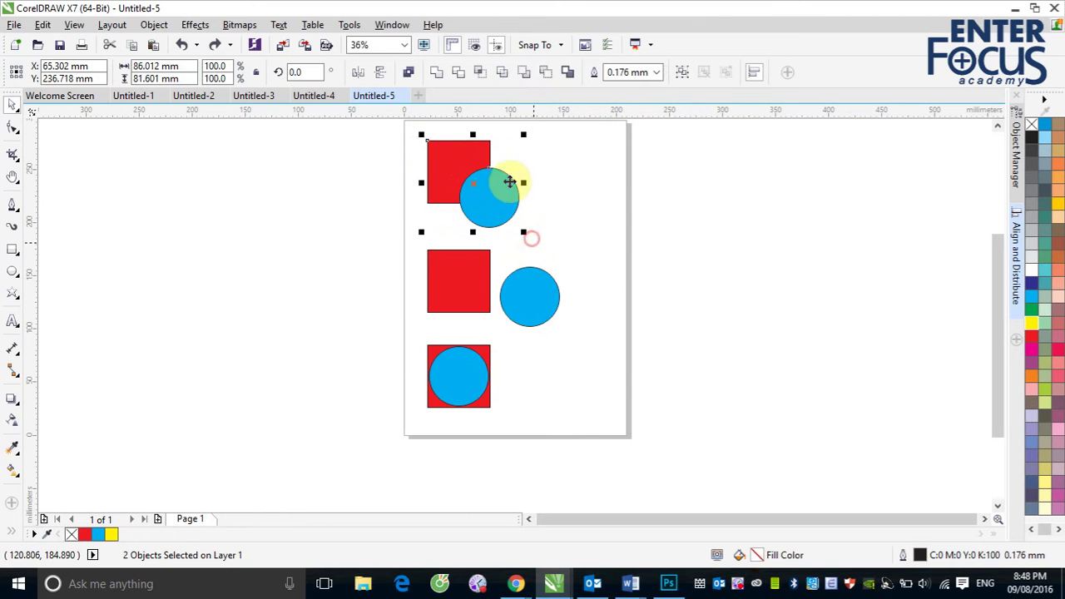
pyautogui.click(524, 75)
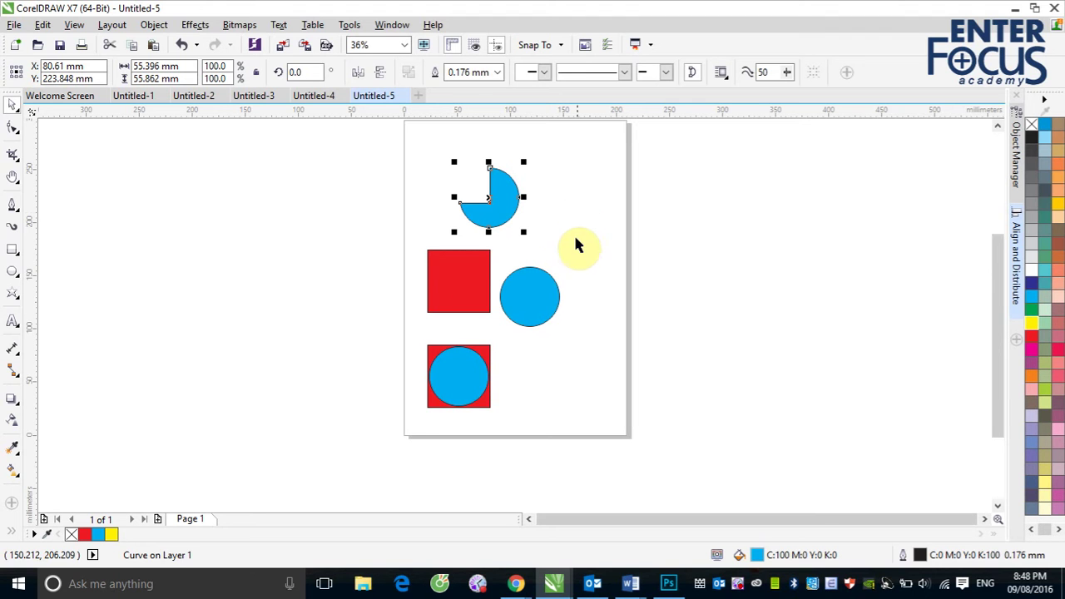
# Step: Apply Front minus back to the separate middle square and circle
pyautogui.click(415, 248)
pyautogui.moveTo(415, 248); pyautogui.dragTo(585, 333)
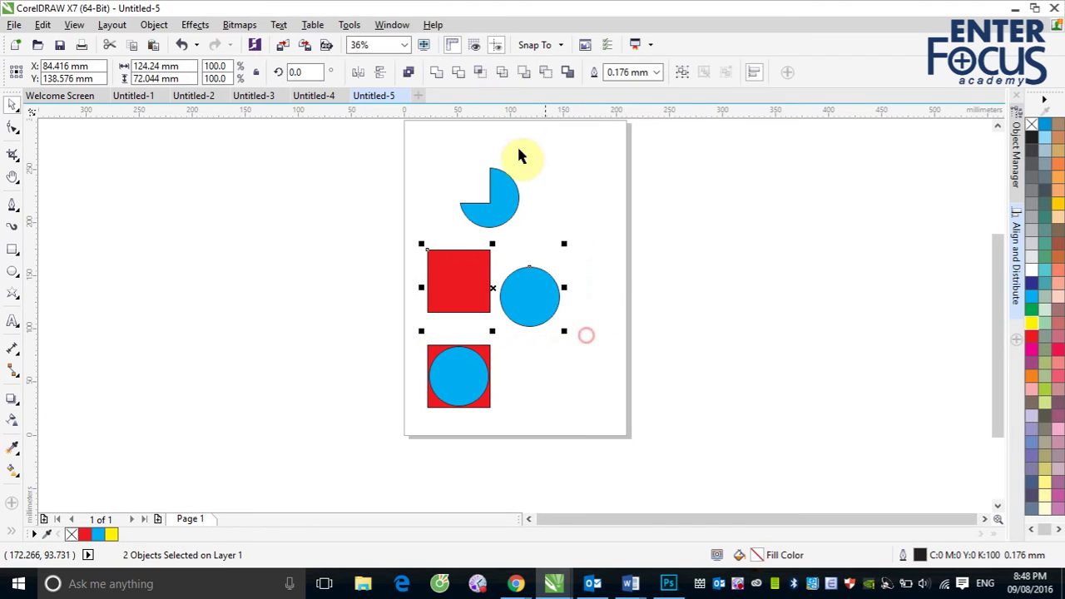
pyautogui.click(522, 72)
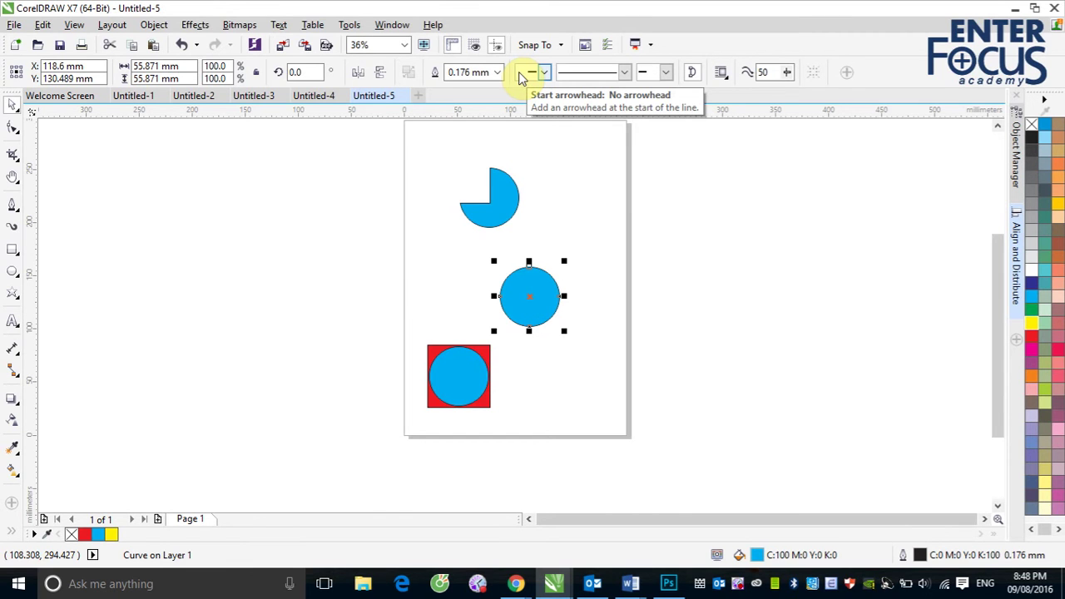
# Step: Try Front minus back on the bottom square and the circle nested inside it
pyautogui.moveTo(403, 335); pyautogui.dragTo(506, 428)
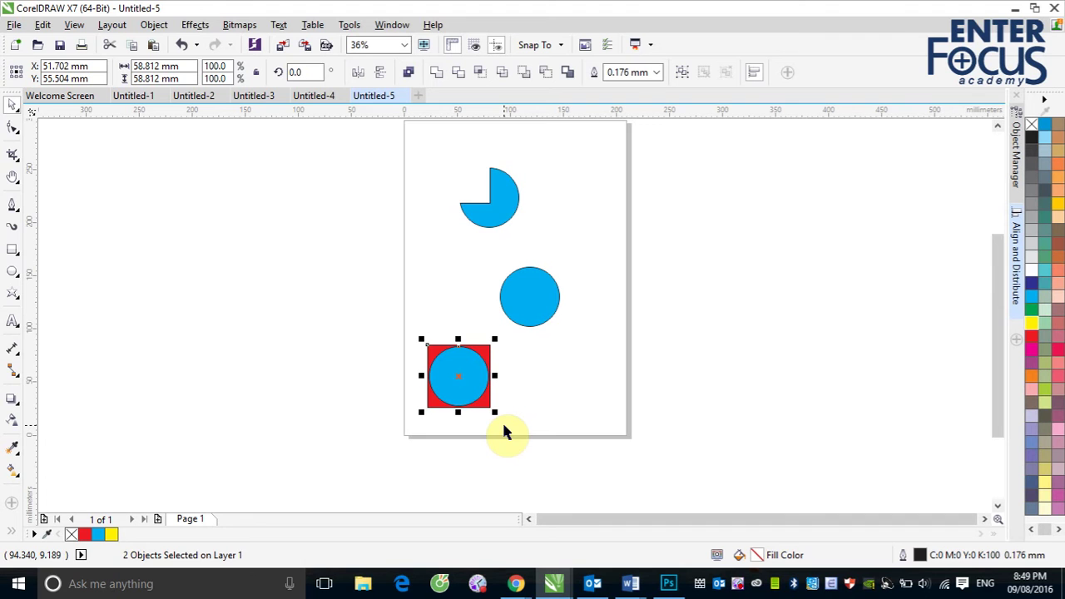
pyautogui.click(523, 72)
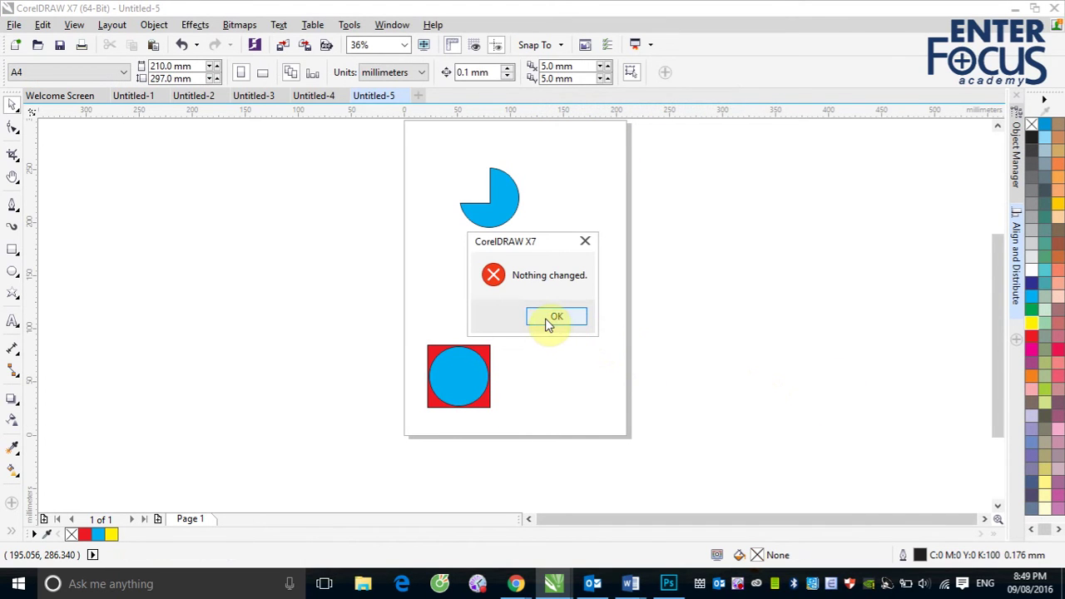
pyautogui.click(554, 318)
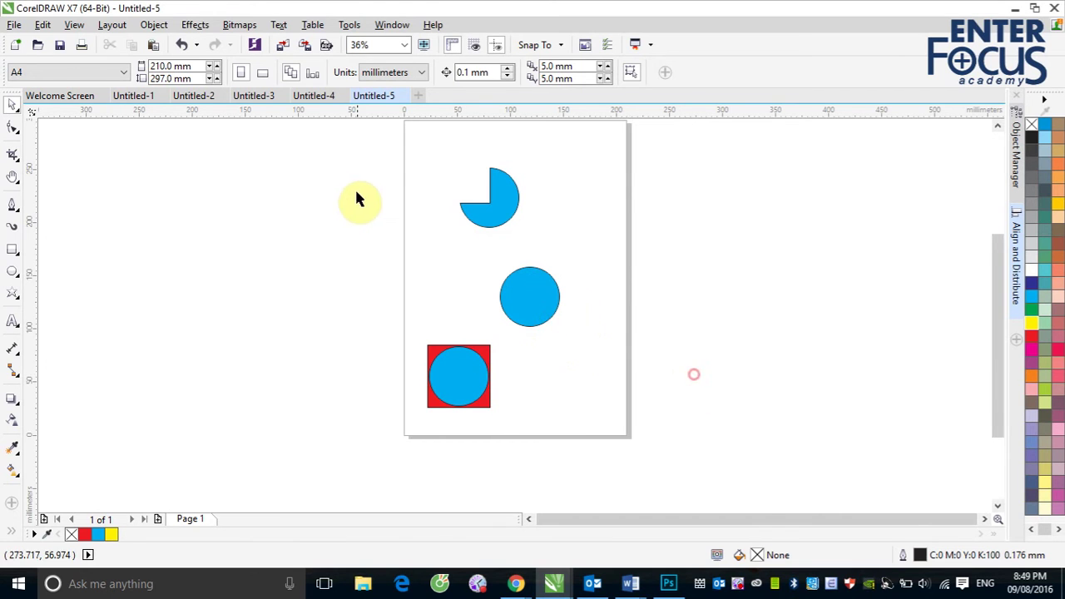
# Step: Delete the Front minus back results and restore the three original square-and-circle pairs
pyautogui.moveTo(367, 144); pyautogui.dragTo(630, 459)
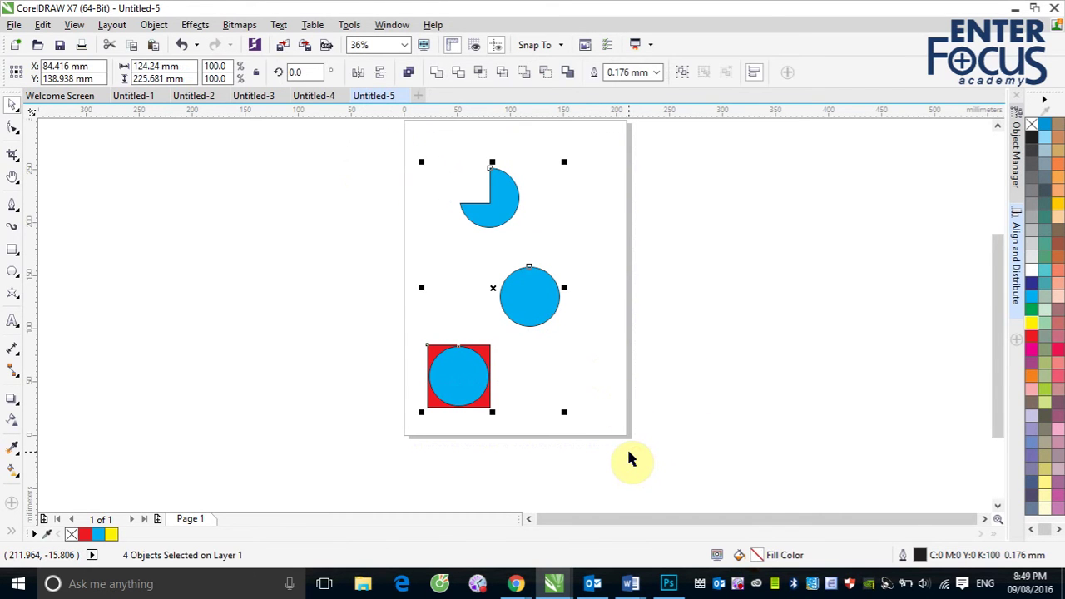
pyautogui.press('Delete')
pyautogui.hotkey('ctrl', 'z')
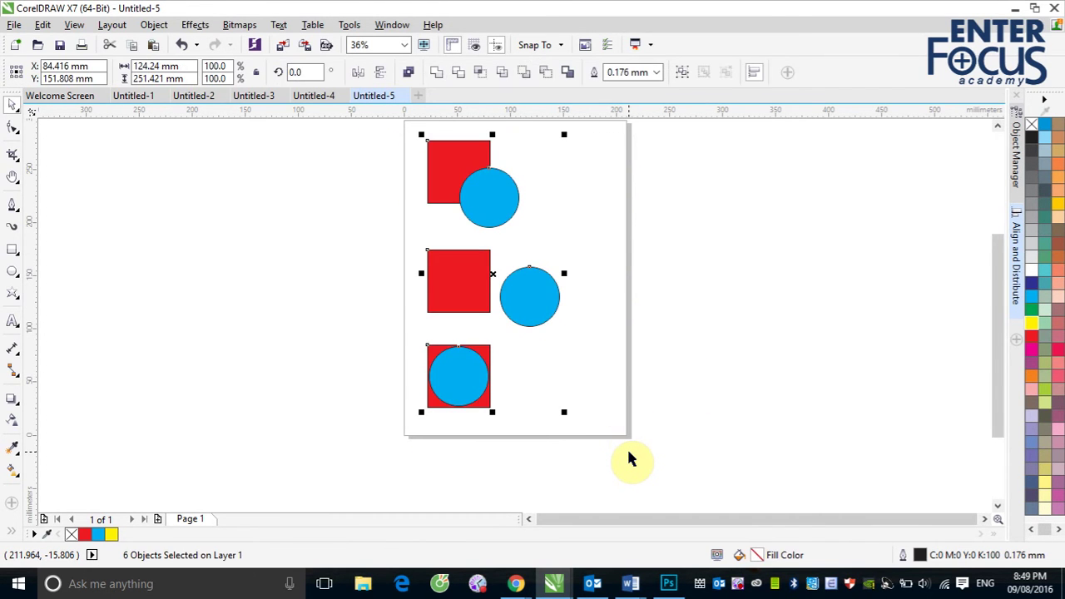
# Step: Apply Back minus front to the overlapping top square and circle, and to the separate middle pair
pyautogui.moveTo(408, 129); pyautogui.dragTo(538, 233)
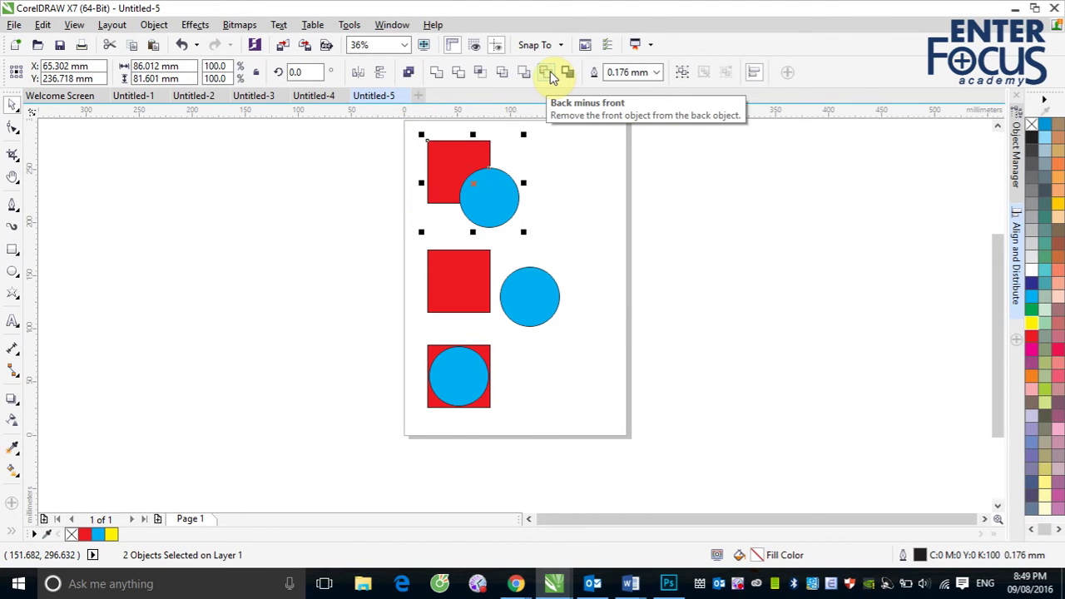
pyautogui.click(552, 76)
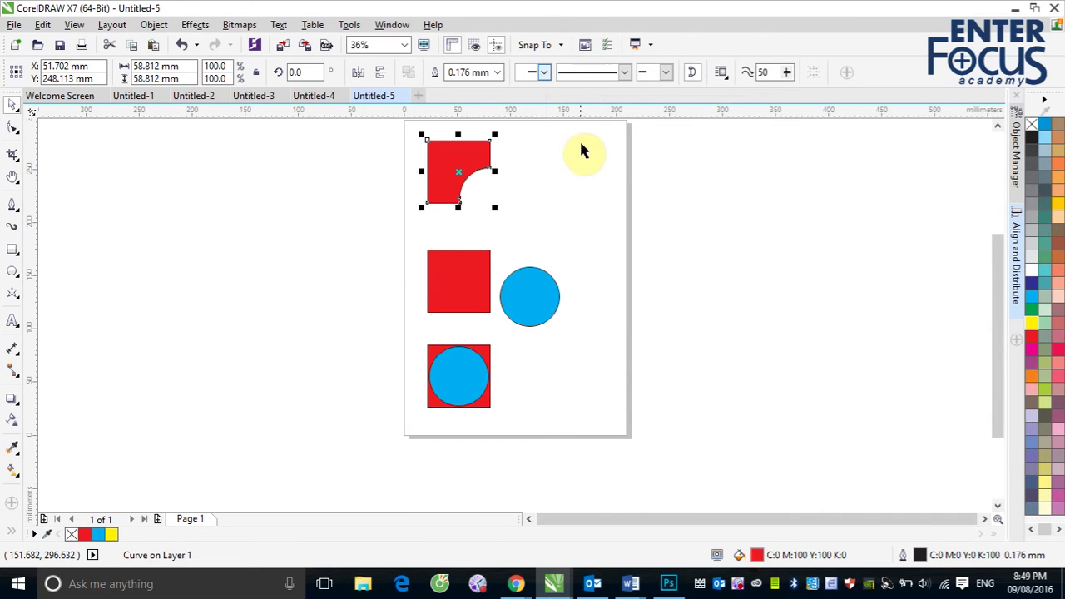
pyautogui.moveTo(479, 276); pyautogui.dragTo(573, 329)
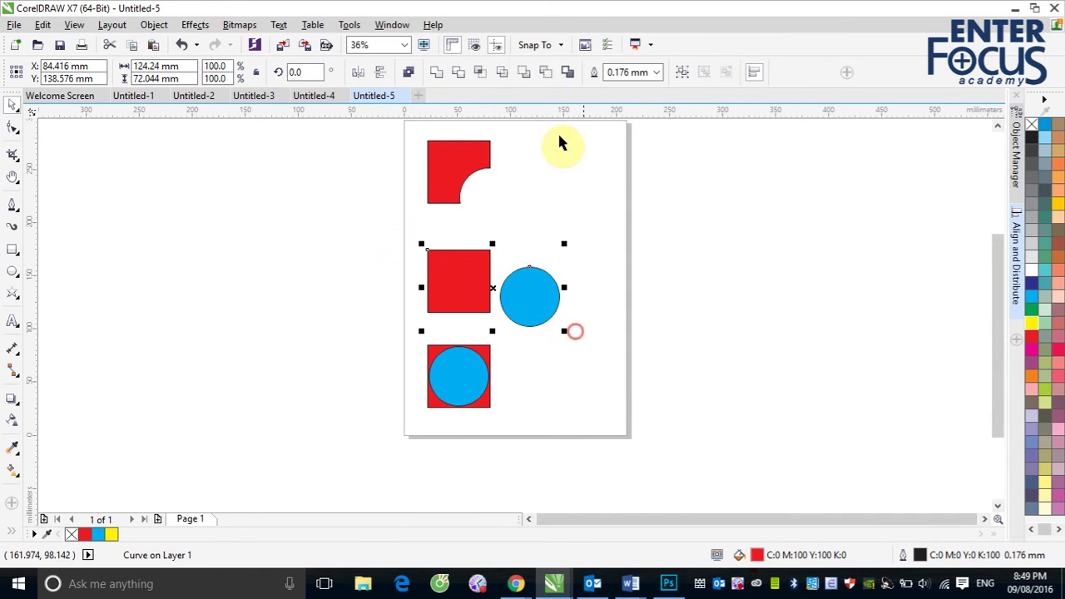
pyautogui.click(547, 78)
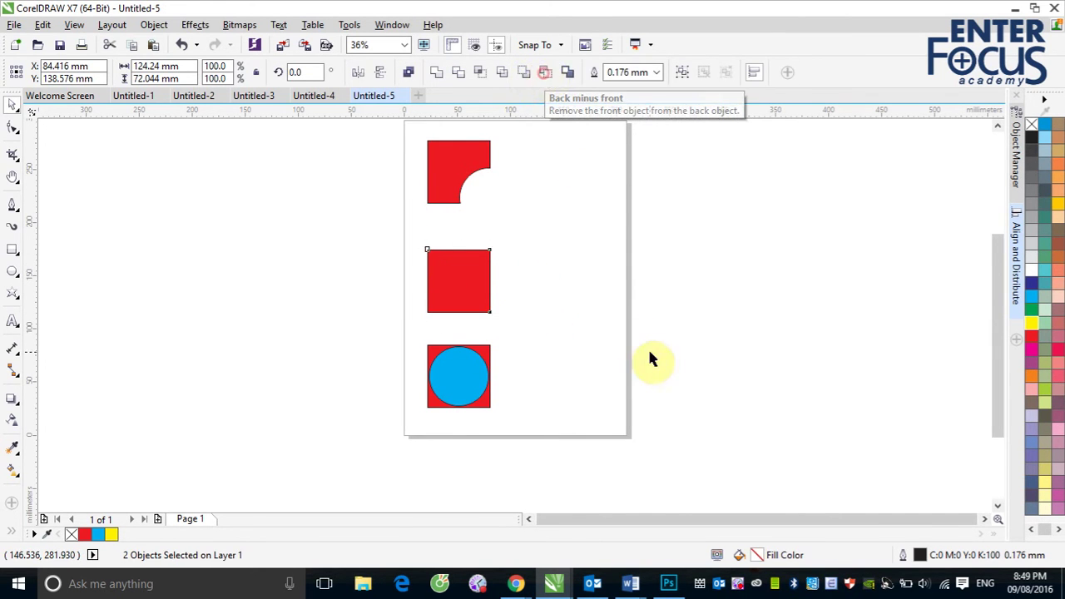
# Step: Cut the nested circle out of the bottom square with Back minus front
pyautogui.click(592, 354)
pyautogui.moveTo(417, 337); pyautogui.dragTo(525, 429)
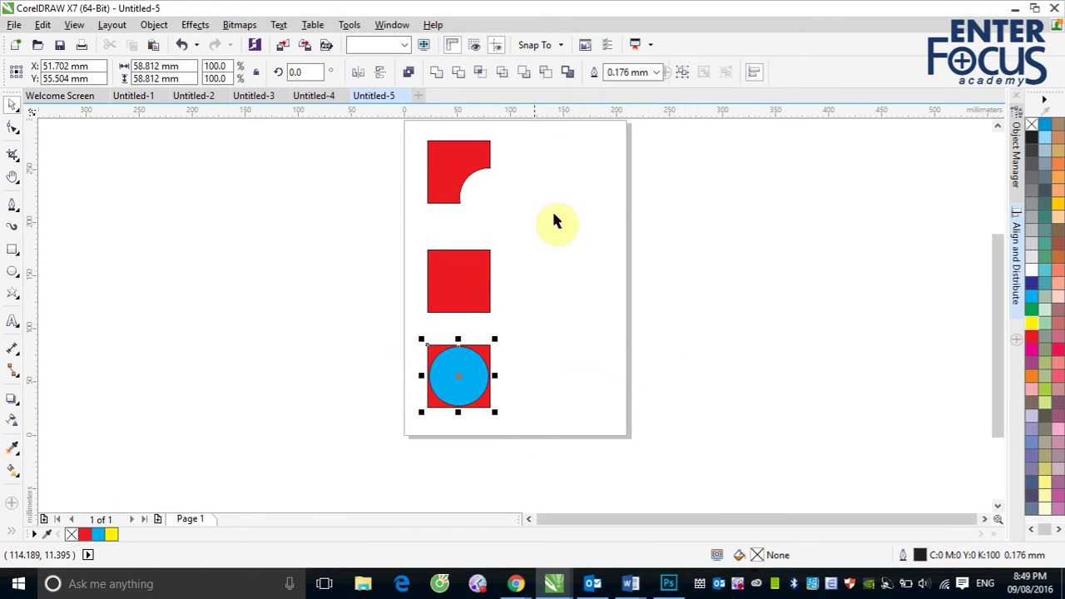
pyautogui.click(546, 74)
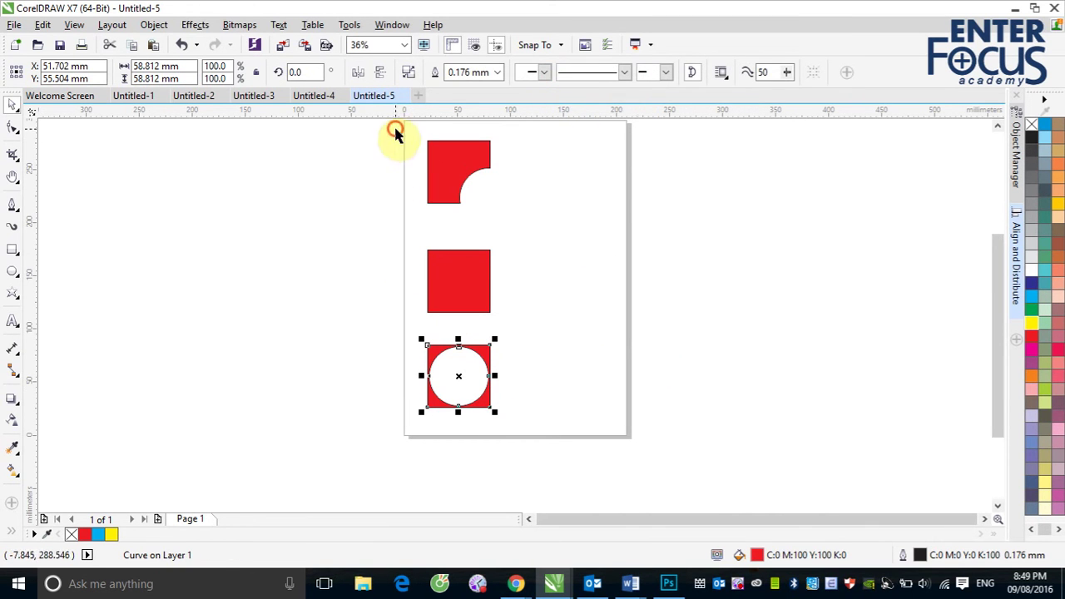
# Step: Delete the Back minus front results and restore the three original square-and-circle pairs
pyautogui.moveTo(393, 125); pyautogui.dragTo(551, 430)
pyautogui.press('Delete')
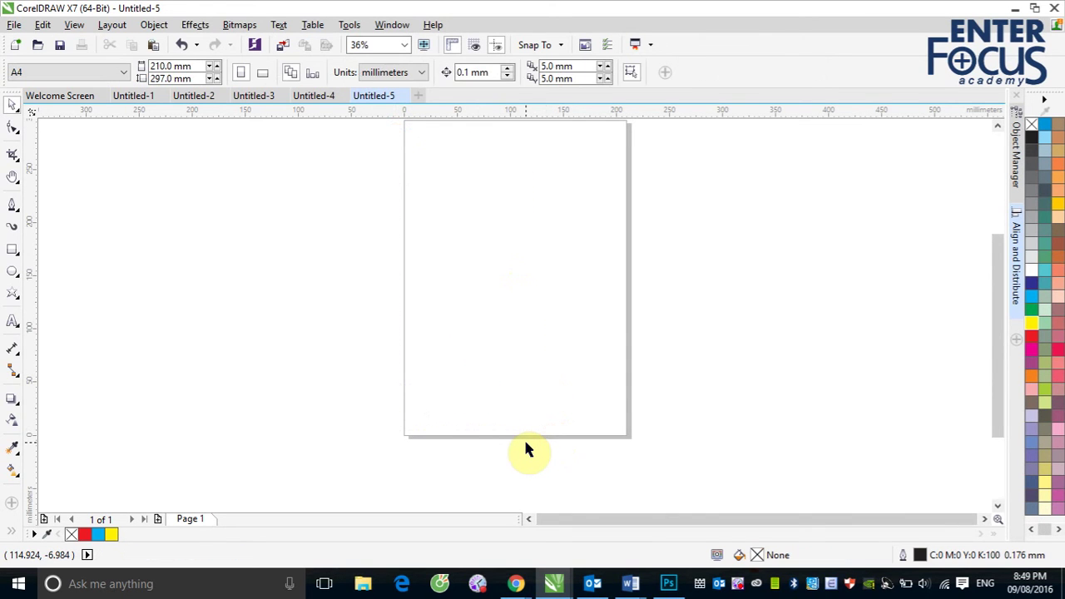
pyautogui.hotkey('ctrl', 'z')
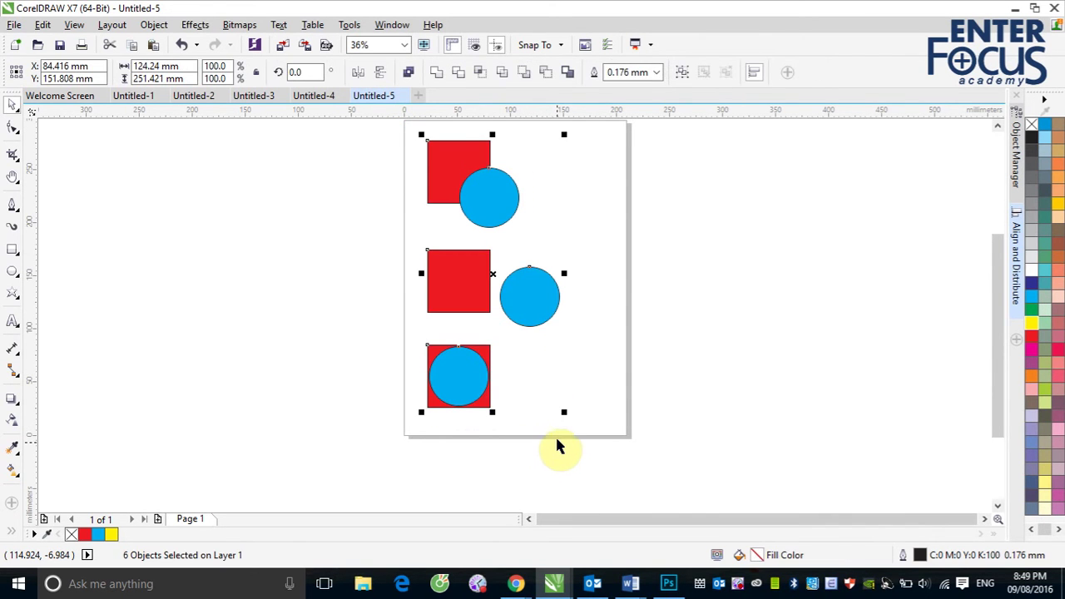
# Step: Create a boundary around the overlapping top square and circle, and move the outline to about X 198 mm, Y 226 mm
pyautogui.moveTo(422, 134); pyautogui.dragTo(549, 239)
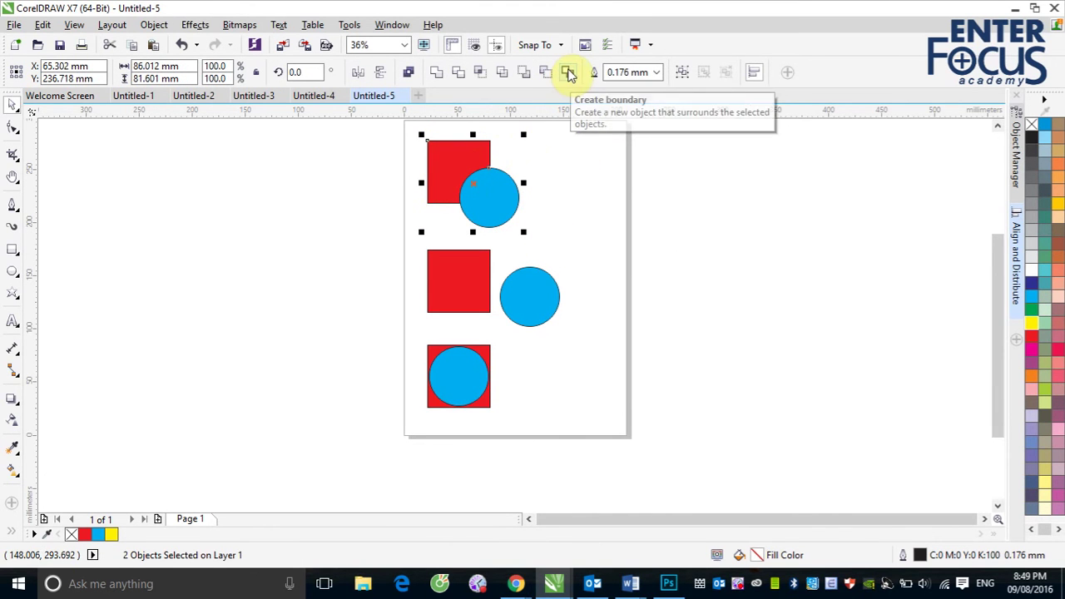
pyautogui.click(567, 72)
pyautogui.click(477, 186)
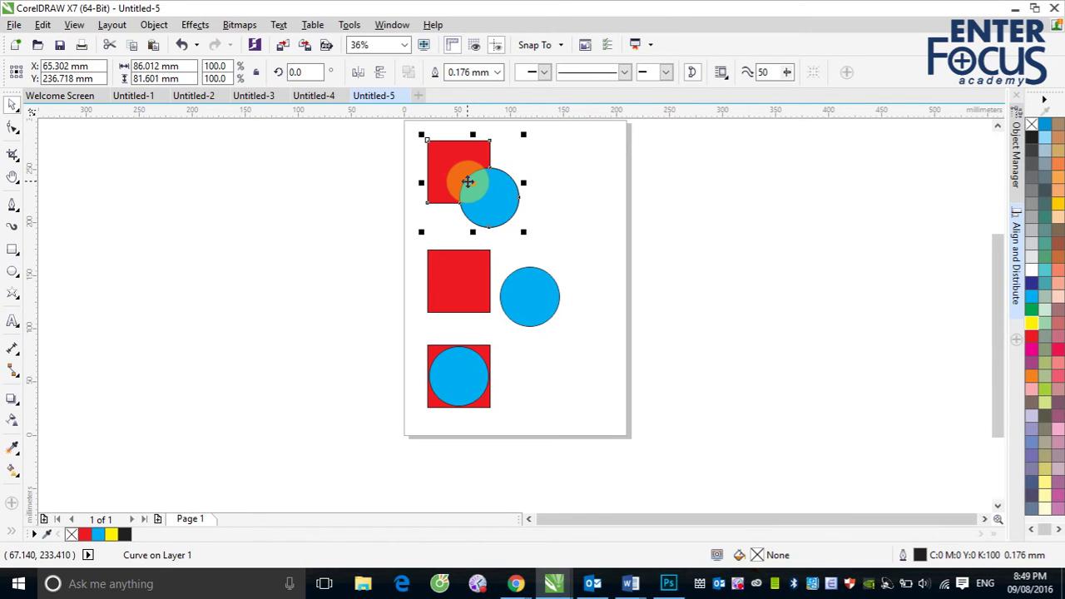
pyautogui.moveTo(468, 183); pyautogui.dragTo(615, 192)
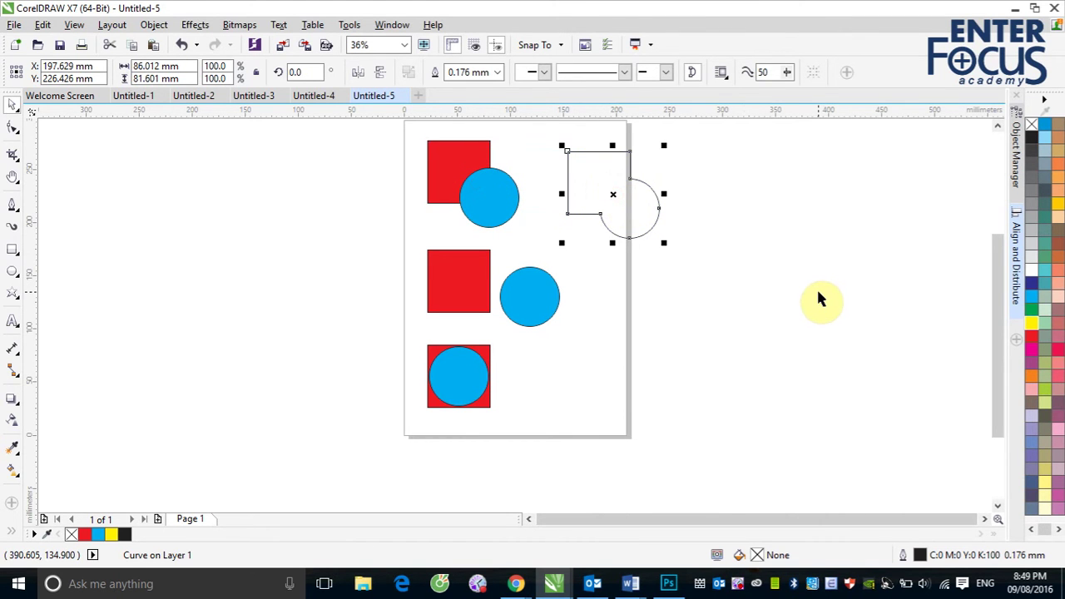
# Step: Create a boundary around the separate middle square and circle, and move the outlines to about X 297 mm, Y 136 mm
pyautogui.moveTo(409, 231); pyautogui.dragTo(586, 338)
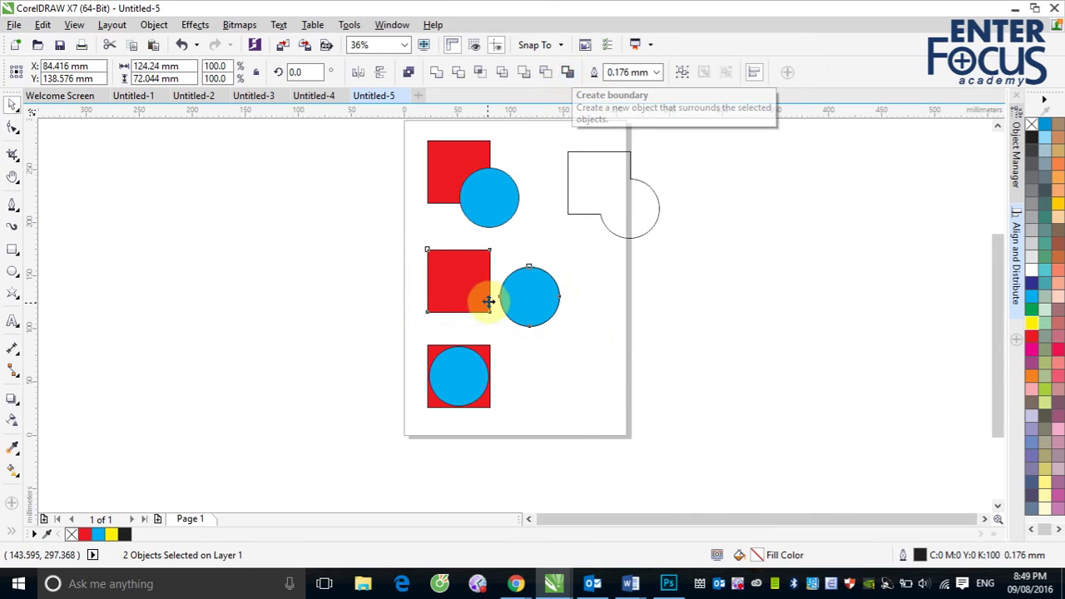
pyautogui.moveTo(494, 289); pyautogui.dragTo(720, 291)
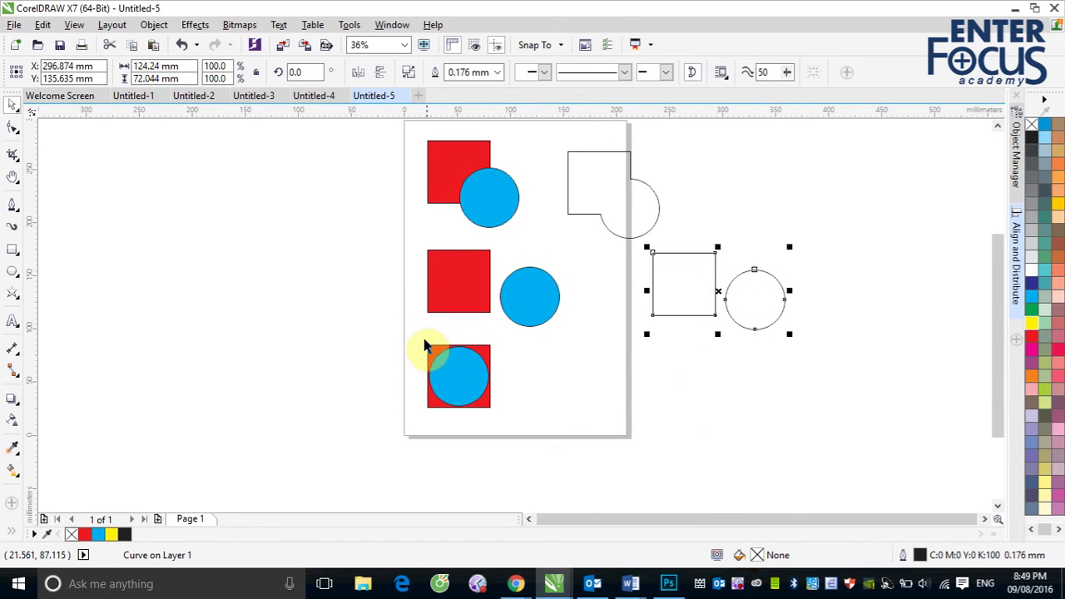
# Step: Create a boundary around the bottom square and its nested circle, and move the outline to about X 132 mm, Y 56 mm
pyautogui.moveTo(415, 331); pyautogui.dragTo(508, 421)
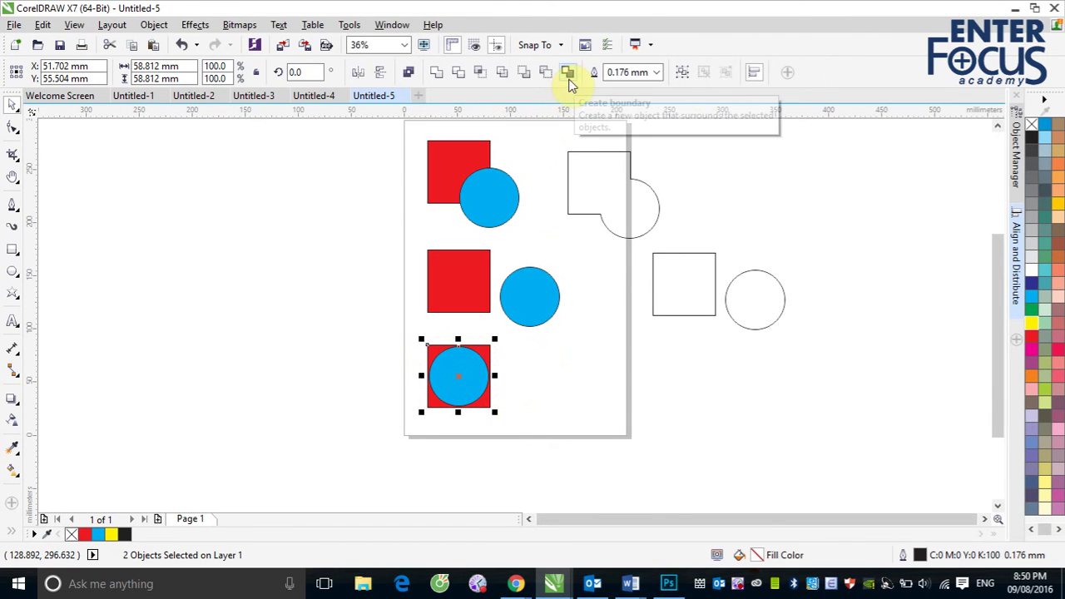
pyautogui.moveTo(473, 349); pyautogui.dragTo(575, 405)
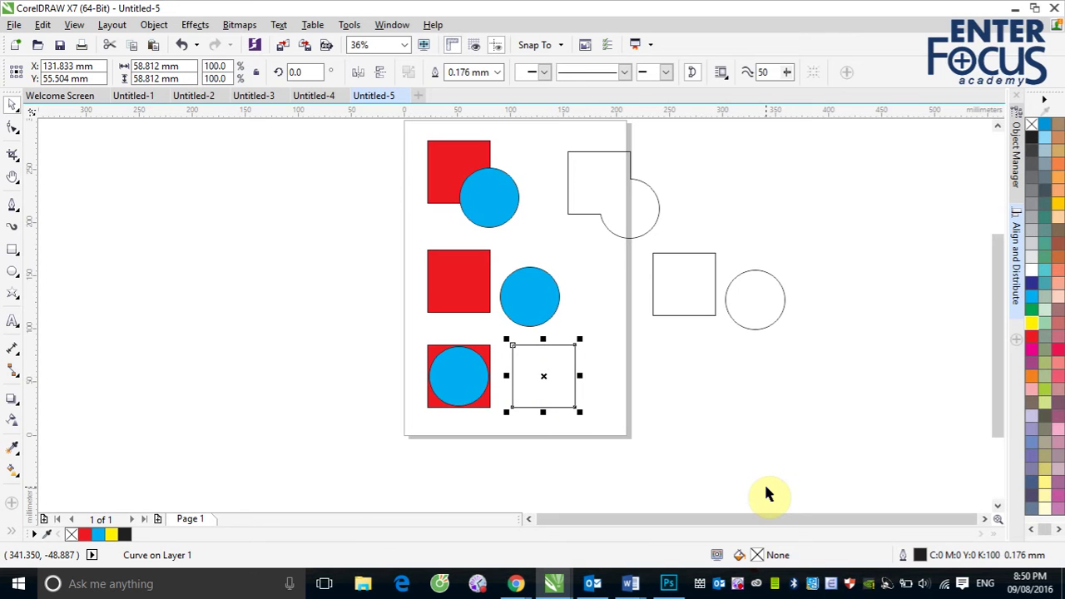
# Step: Delete the three boundary outlines made from the overlapping, separate and nested pairs, keeping the original shapes
pyautogui.moveTo(406, 132); pyautogui.dragTo(527, 241)
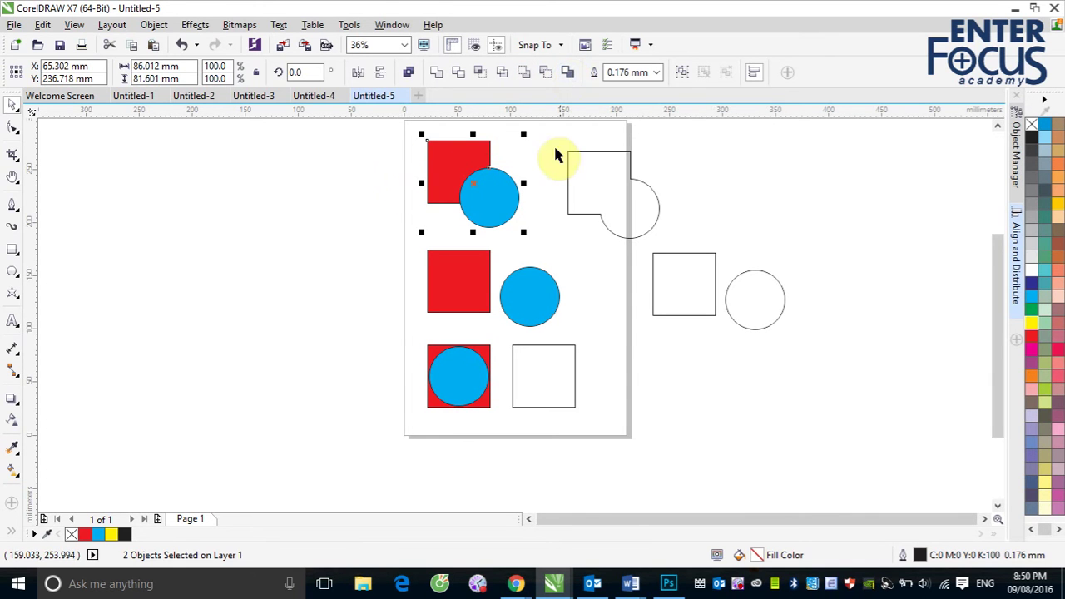
pyautogui.click(561, 144)
pyautogui.moveTo(570, 151); pyautogui.dragTo(787, 362)
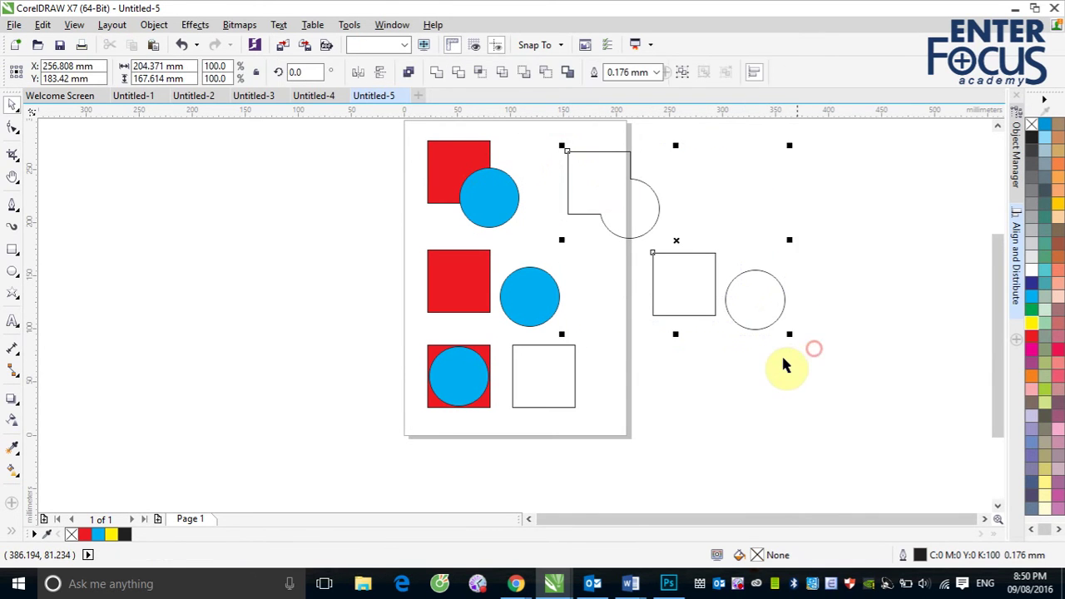
pyautogui.press('Delete')
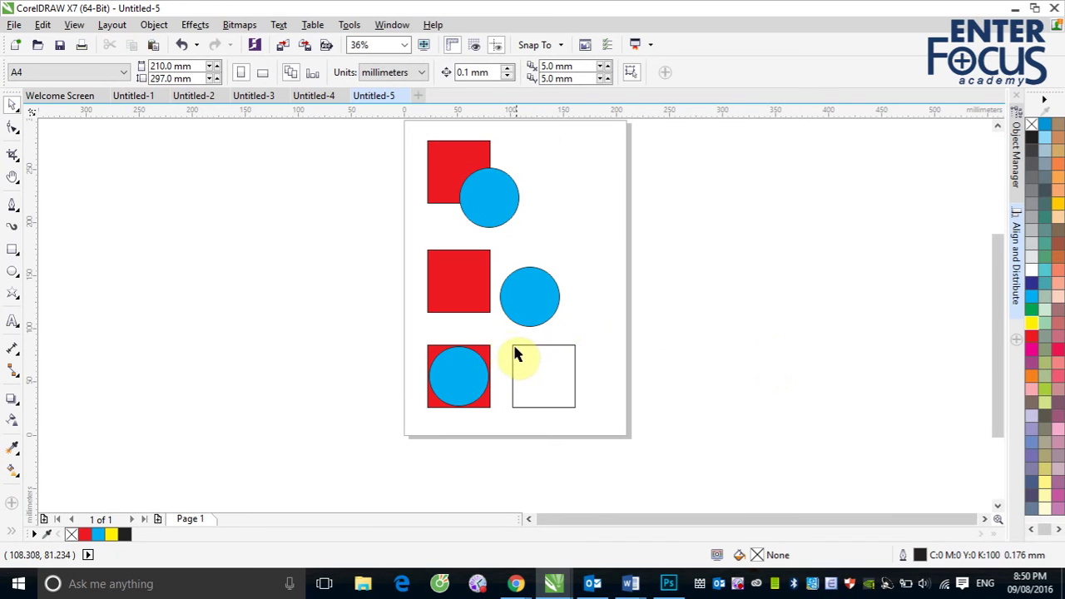
pyautogui.moveTo(502, 337); pyautogui.dragTo(601, 429)
pyautogui.press('Delete')
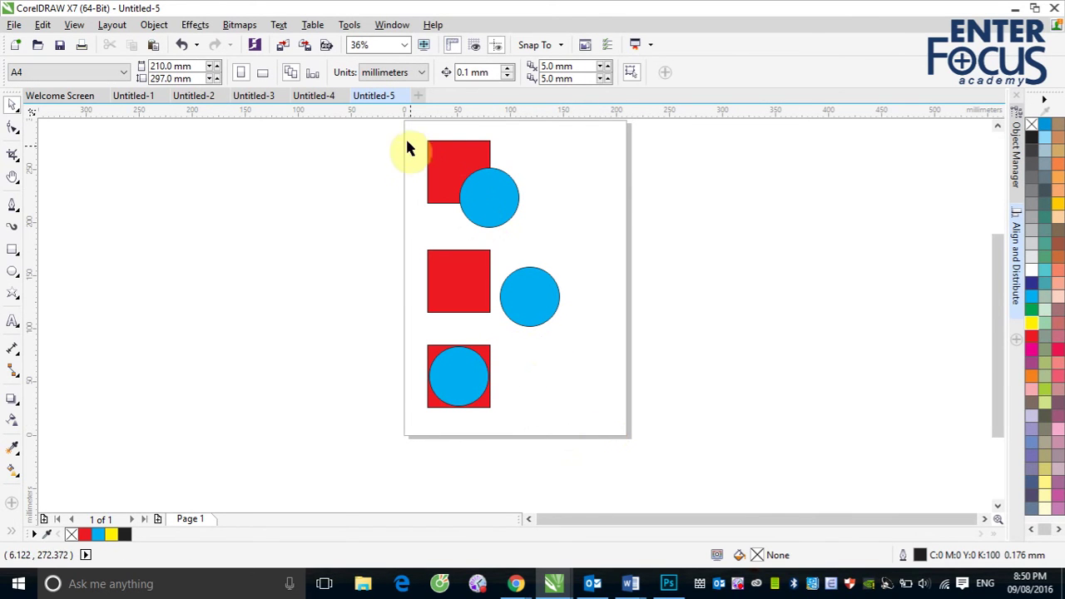
# Step: Duplicate all three square-and-circle pairs beside the page, centring the copies at about X 291 mm, Y 152 mm
pyautogui.moveTo(412, 128); pyautogui.dragTo(566, 428)
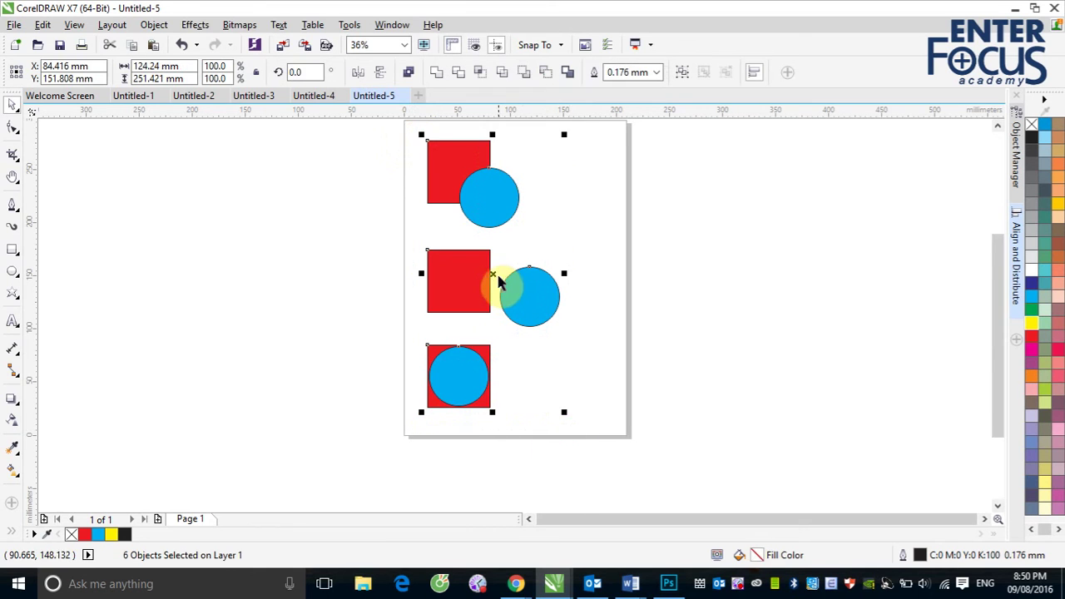
pyautogui.moveTo(500, 275); pyautogui.dragTo(713, 275)
pyautogui.rightClick(713, 275)
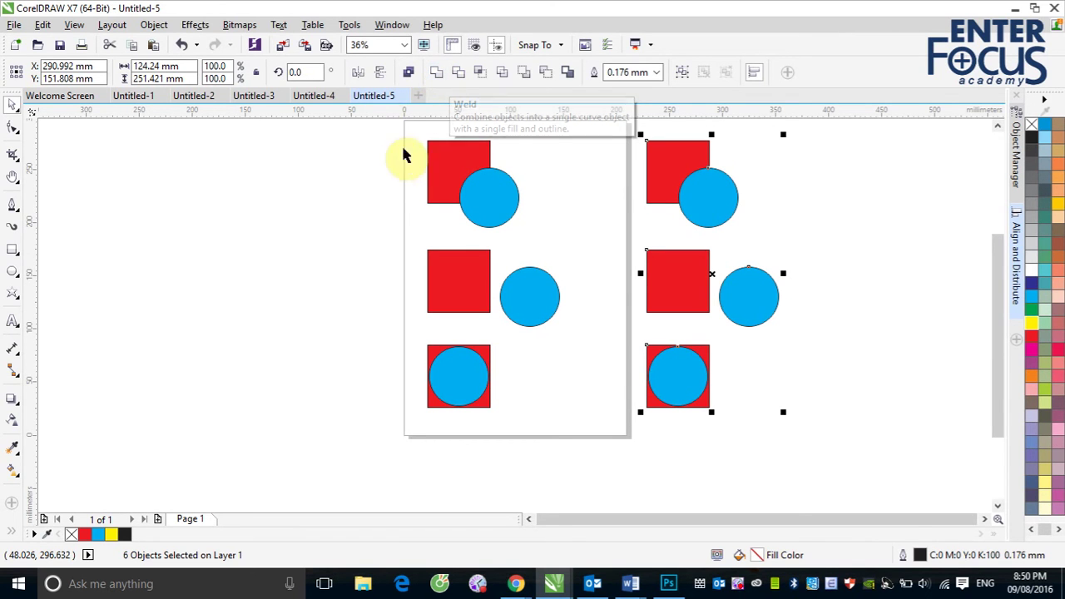
# Step: Weld each of the three square-and-circle pairs on the page separately
pyautogui.moveTo(416, 139); pyautogui.dragTo(547, 238)
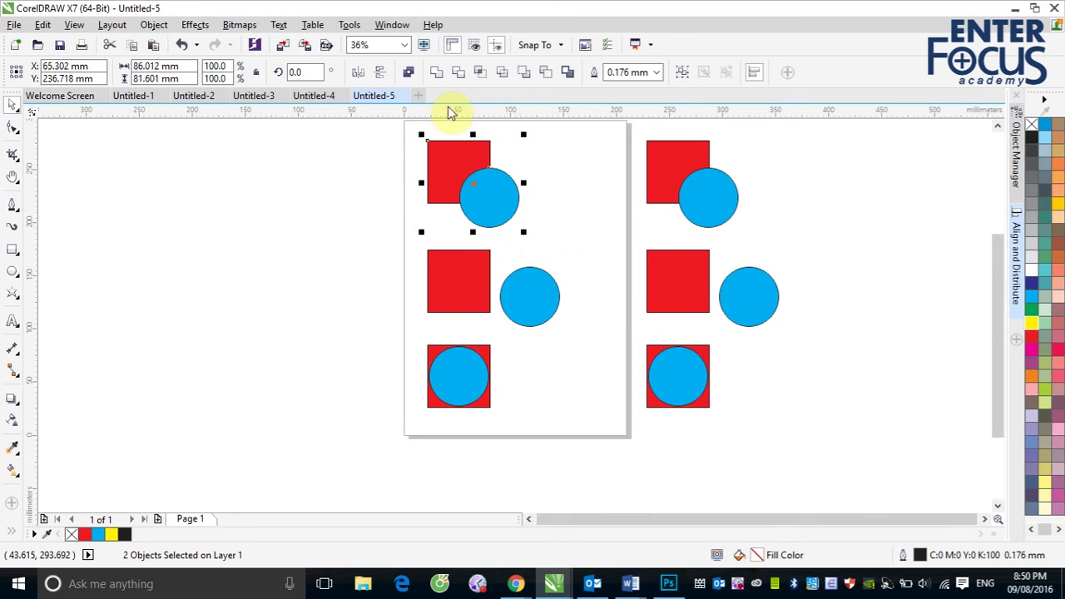
pyautogui.click(437, 73)
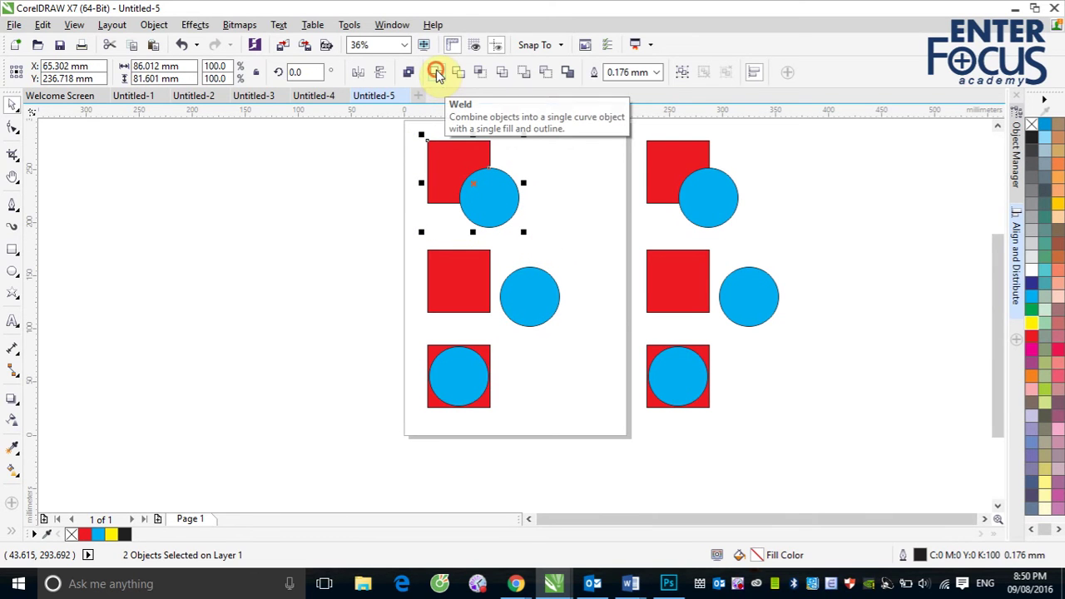
pyautogui.moveTo(409, 241); pyautogui.dragTo(575, 333)
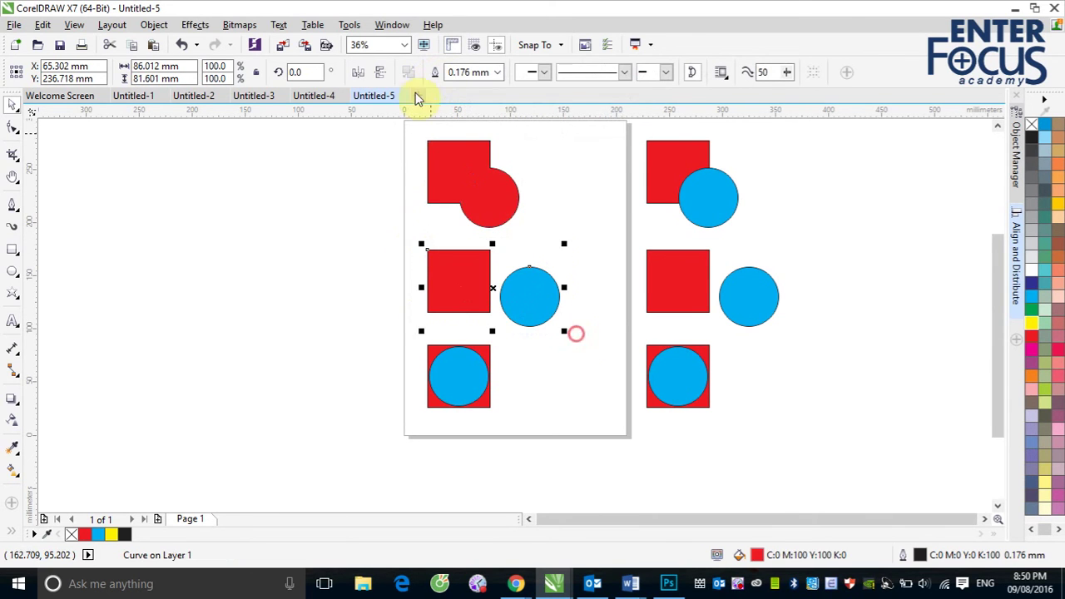
pyautogui.click(437, 74)
pyautogui.moveTo(408, 340); pyautogui.dragTo(528, 425)
pyautogui.click(437, 73)
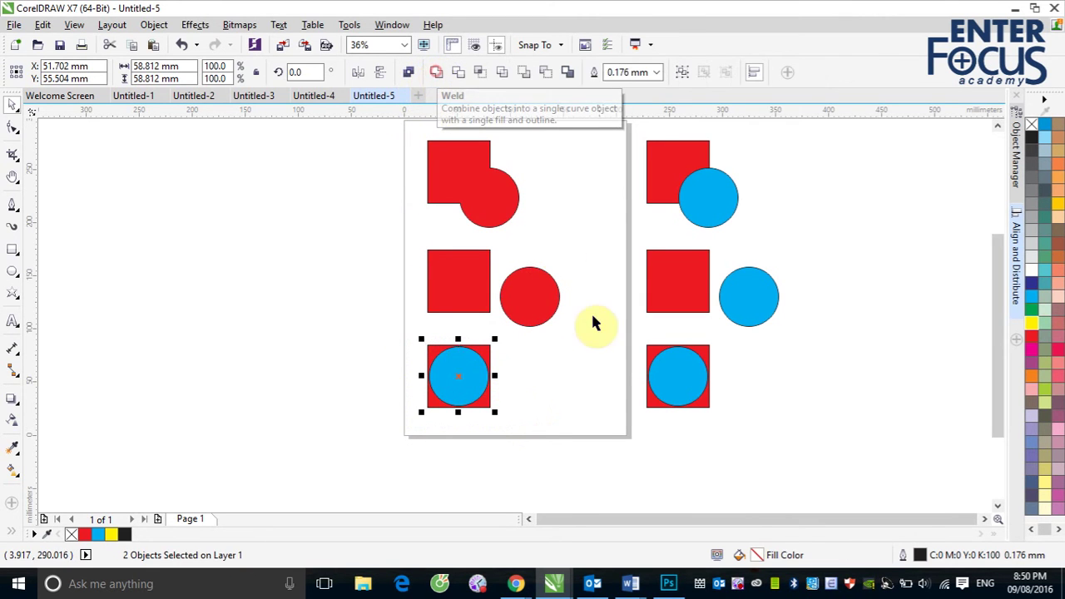
# Step: Combine each of the three copied square-and-circle pairs beside the page into its own single object
pyautogui.click(633, 138)
pyautogui.moveTo(632, 138); pyautogui.dragTo(774, 239)
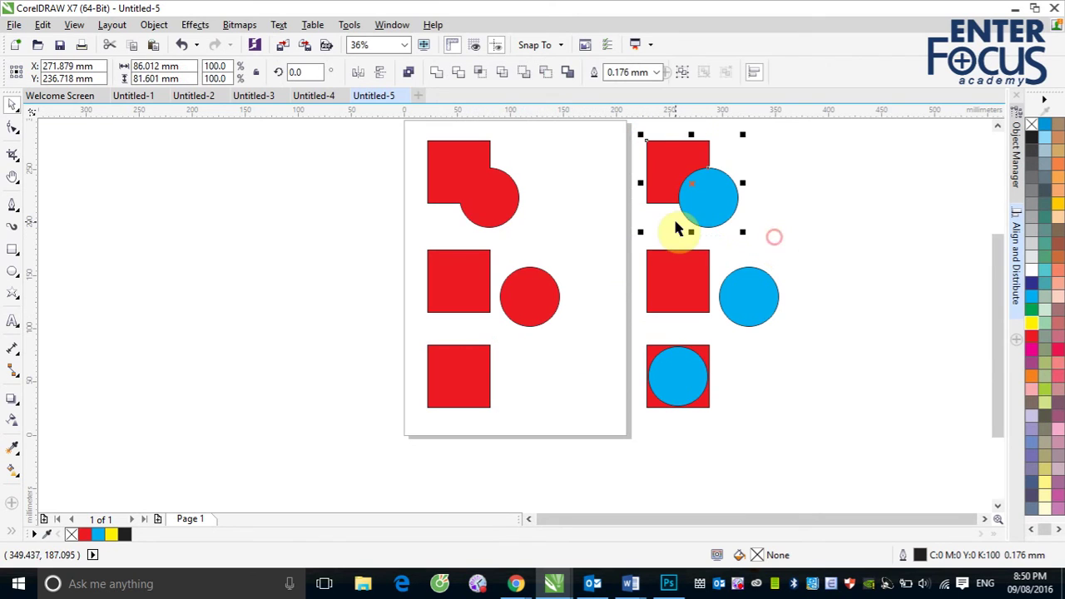
pyautogui.click(412, 74)
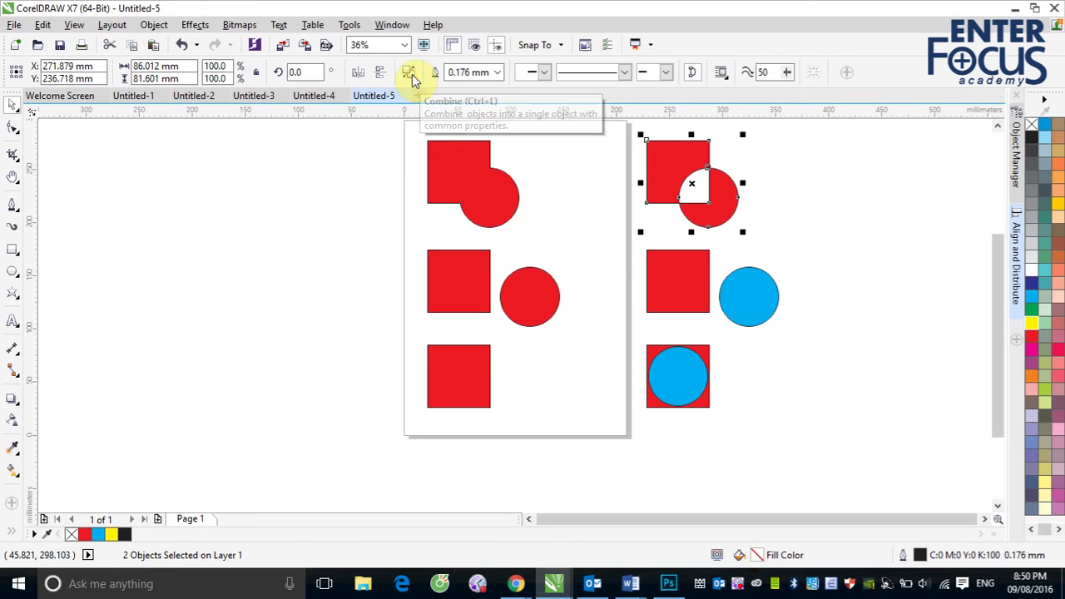
pyautogui.moveTo(622, 233); pyautogui.dragTo(808, 332)
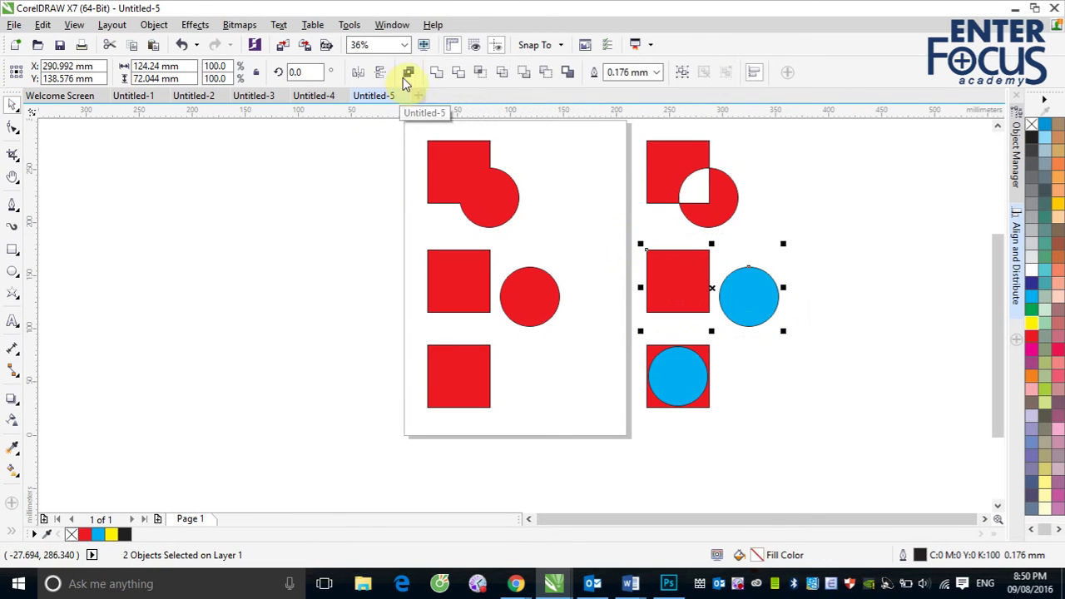
pyautogui.click(408, 72)
pyautogui.moveTo(613, 328); pyautogui.dragTo(733, 427)
pyautogui.click(409, 74)
pyautogui.click(816, 303)
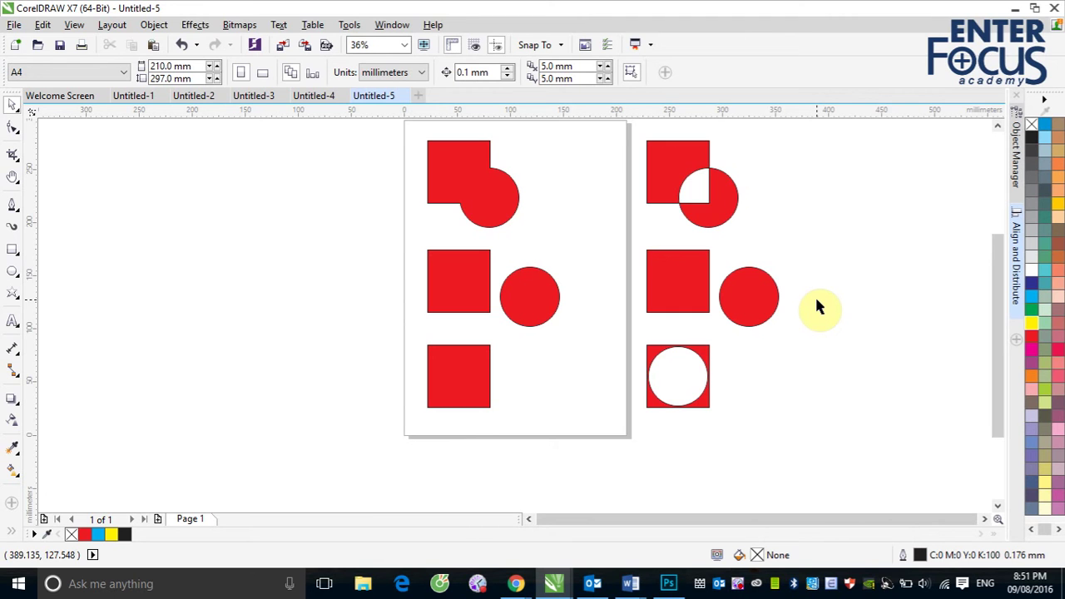
# Step: Break apart the combined overlapping square and circle, and move the circle to about X 347 mm, Y 219 mm
pyautogui.moveTo(725, 297); pyautogui.dragTo(692, 313)
pyautogui.click(676, 171)
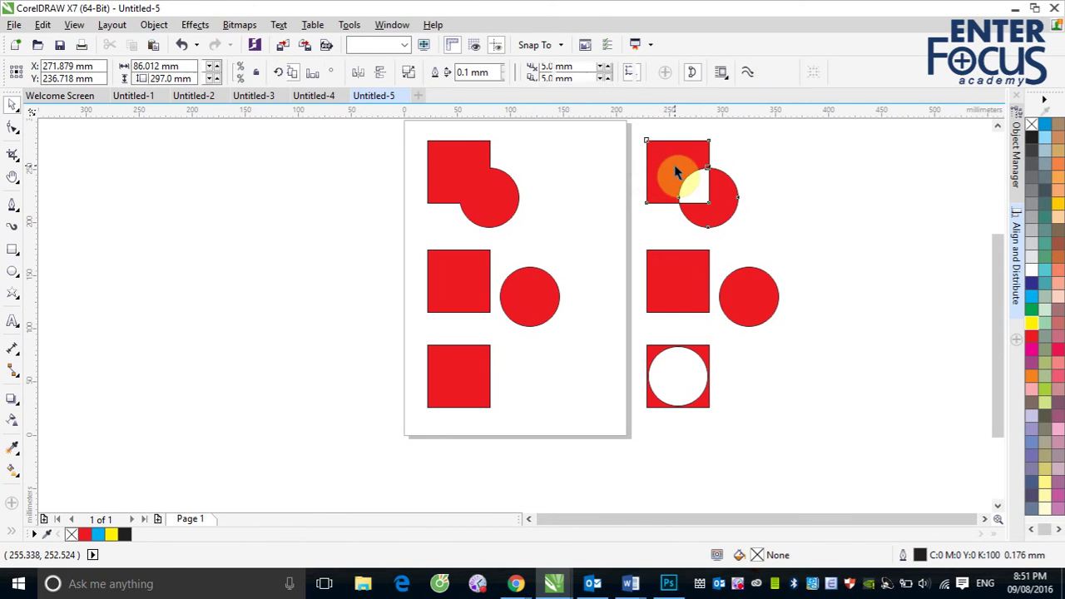
pyautogui.click(720, 197)
pyautogui.click(673, 155)
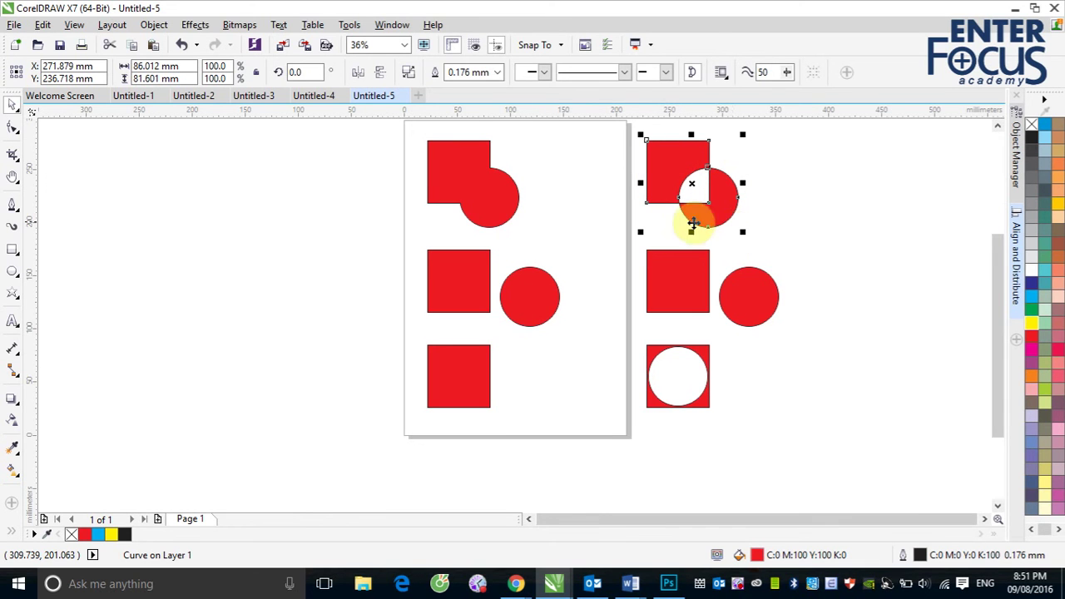
pyautogui.click(408, 77)
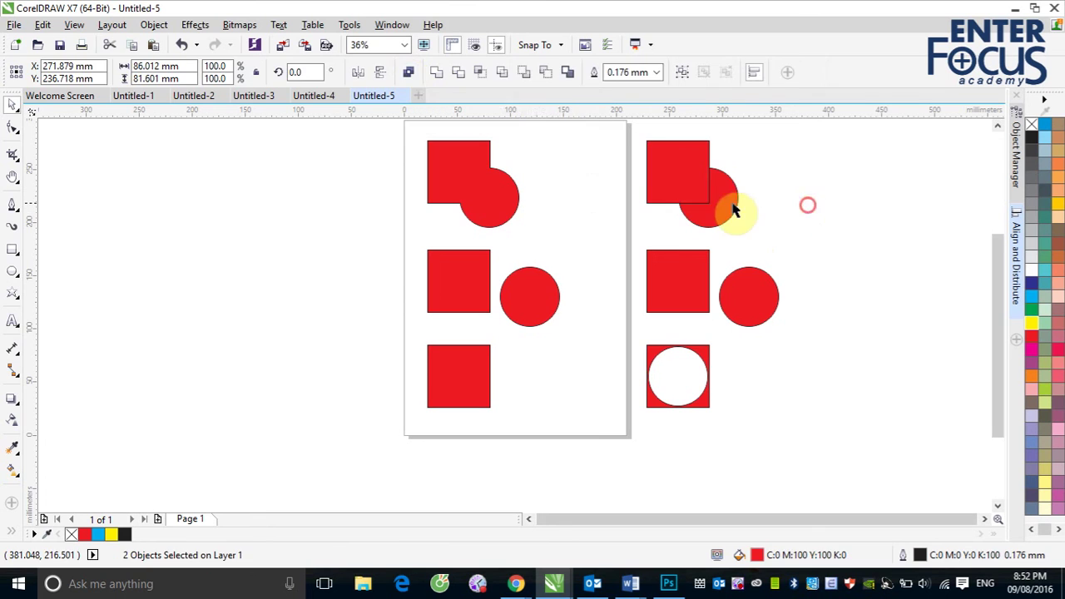
pyautogui.click(780, 210)
pyautogui.moveTo(725, 198); pyautogui.dragTo(784, 200)
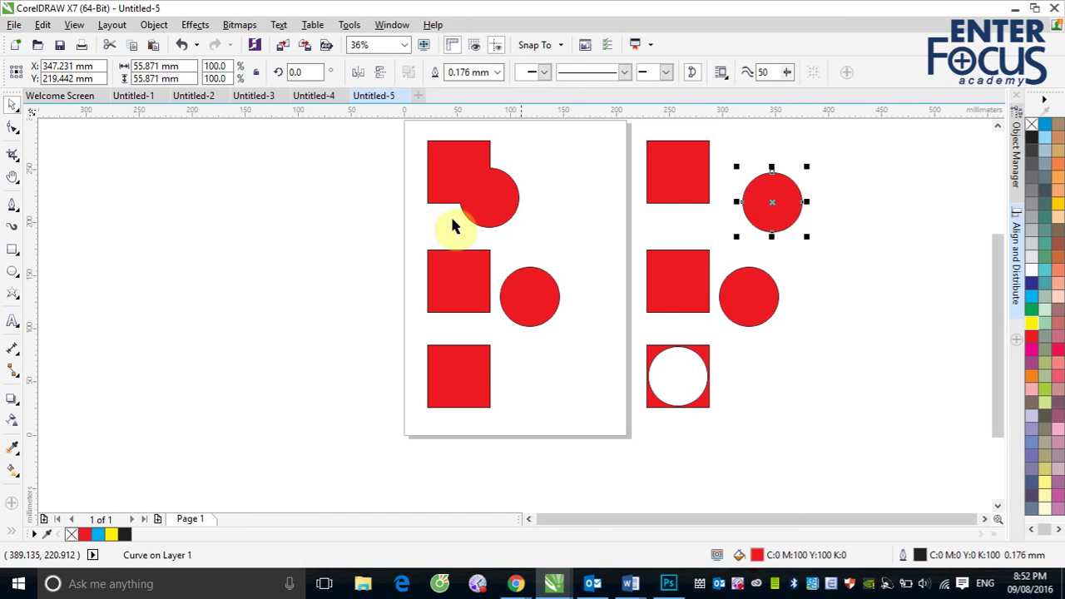
# Step: Break apart the combined nested square and circle, and move the square to about X 369 mm, Y 36 mm
pyautogui.click(666, 286)
pyautogui.keyDown('shift'); pyautogui.click(749, 296); pyautogui.keyUp('shift')
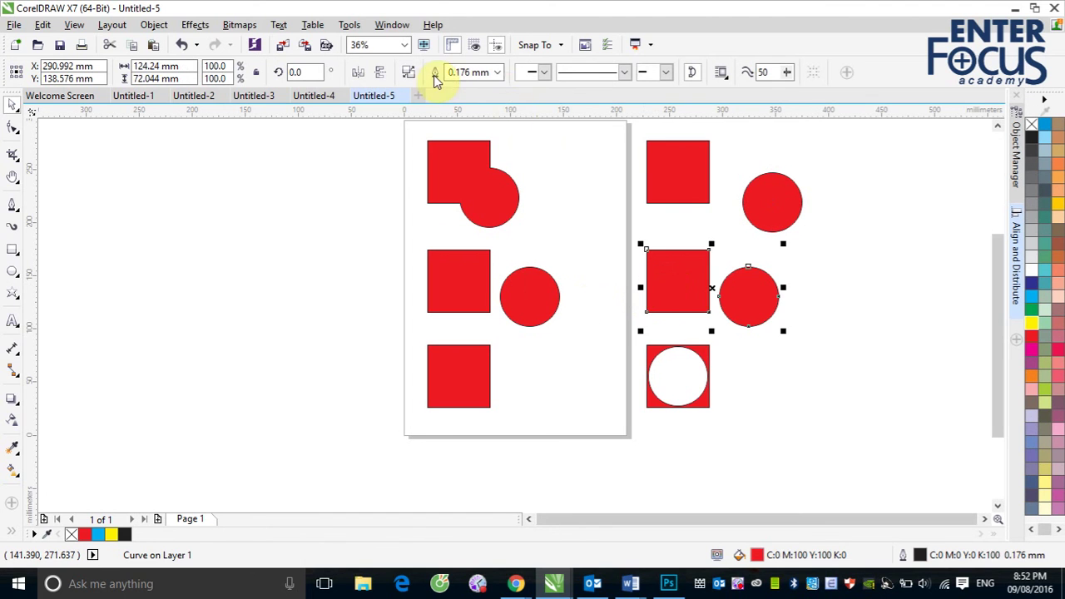
pyautogui.click(946, 377)
pyautogui.click(705, 361)
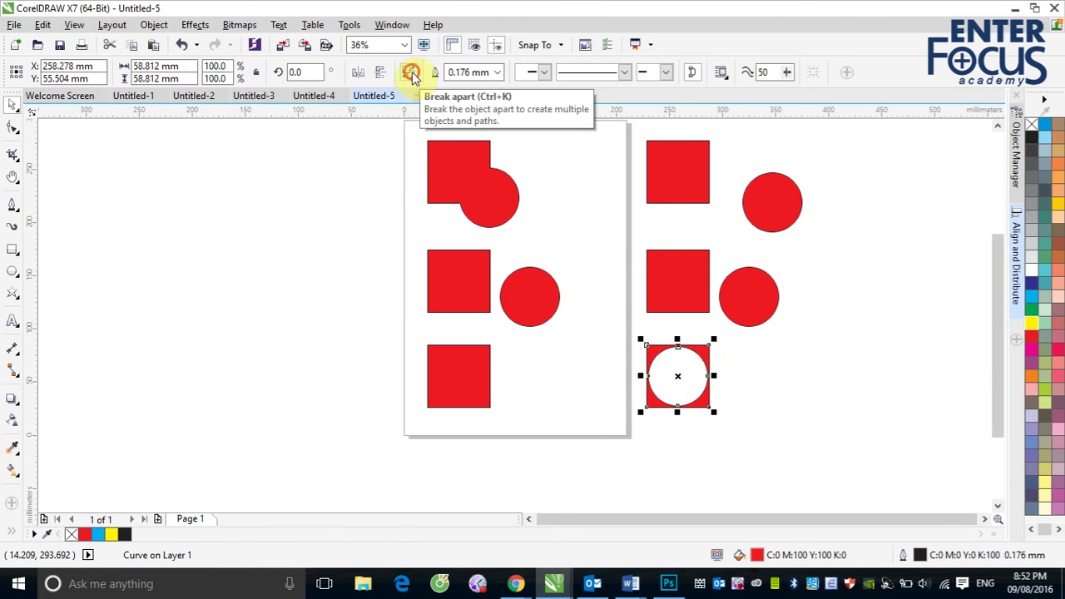
pyautogui.click(408, 72)
pyautogui.moveTo(682, 376); pyautogui.dragTo(805, 397)
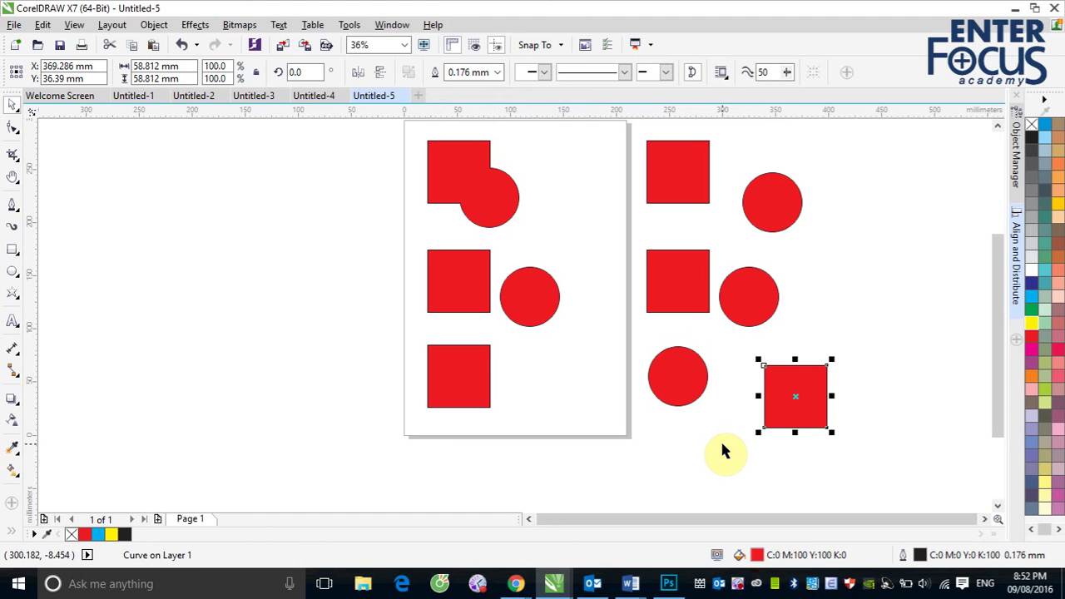
# Step: Select the welded middle and top objects on the page to compare them with the combined shapes that were broken apart
pyautogui.click(440, 271)
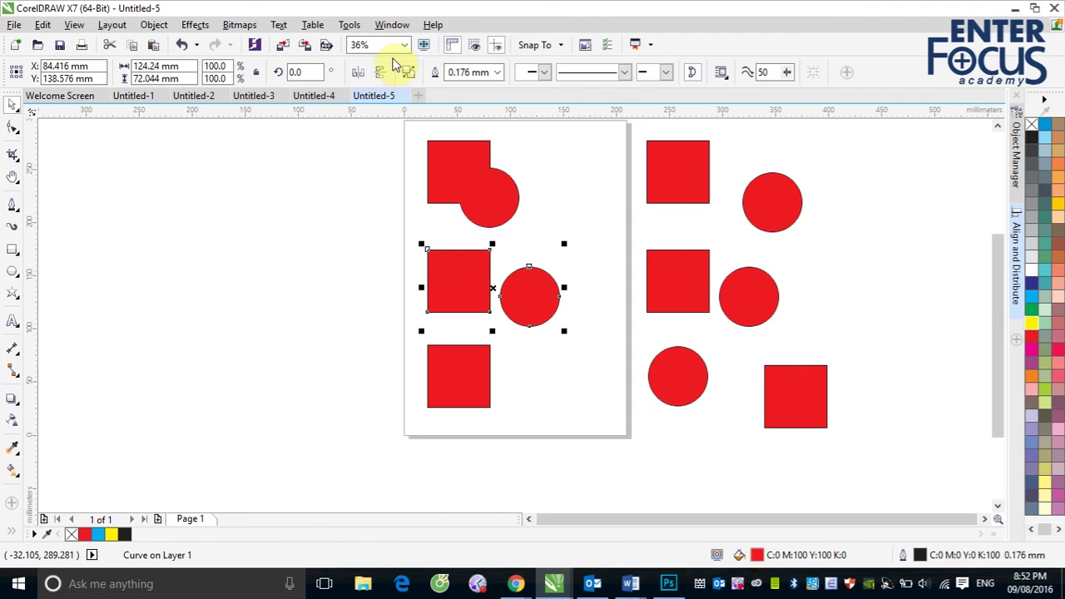
pyautogui.click(439, 167)
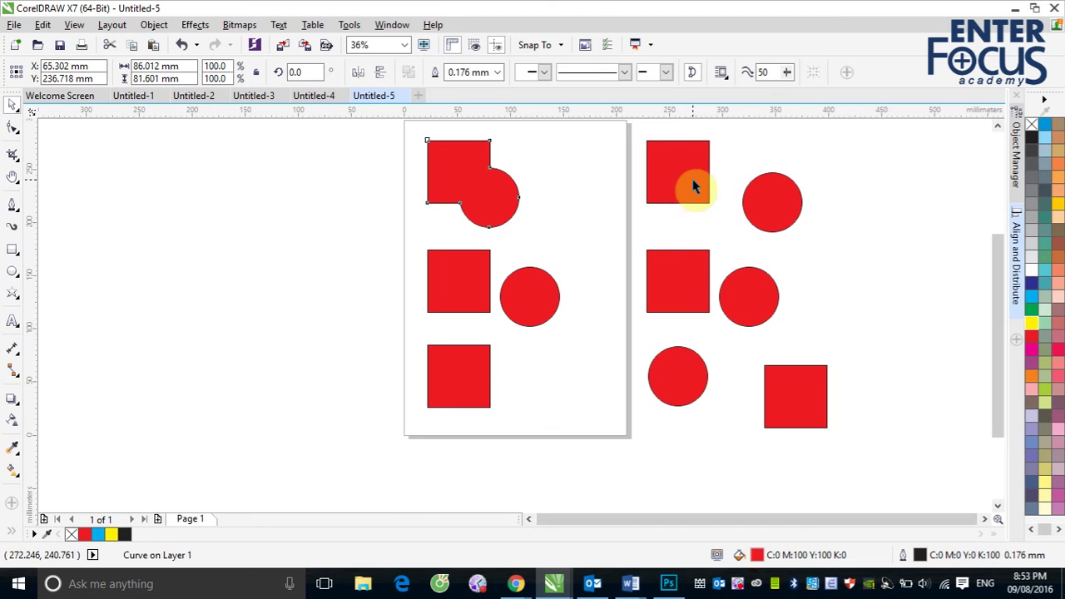
pyautogui.click(490, 216)
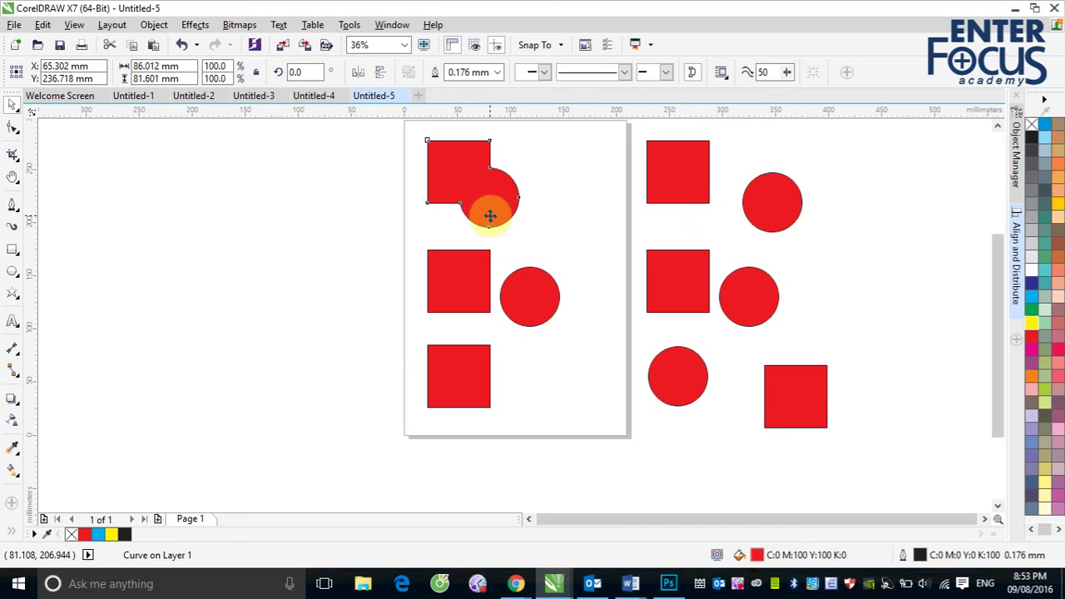
pyautogui.moveTo(490, 216); pyautogui.dragTo(509, 219)
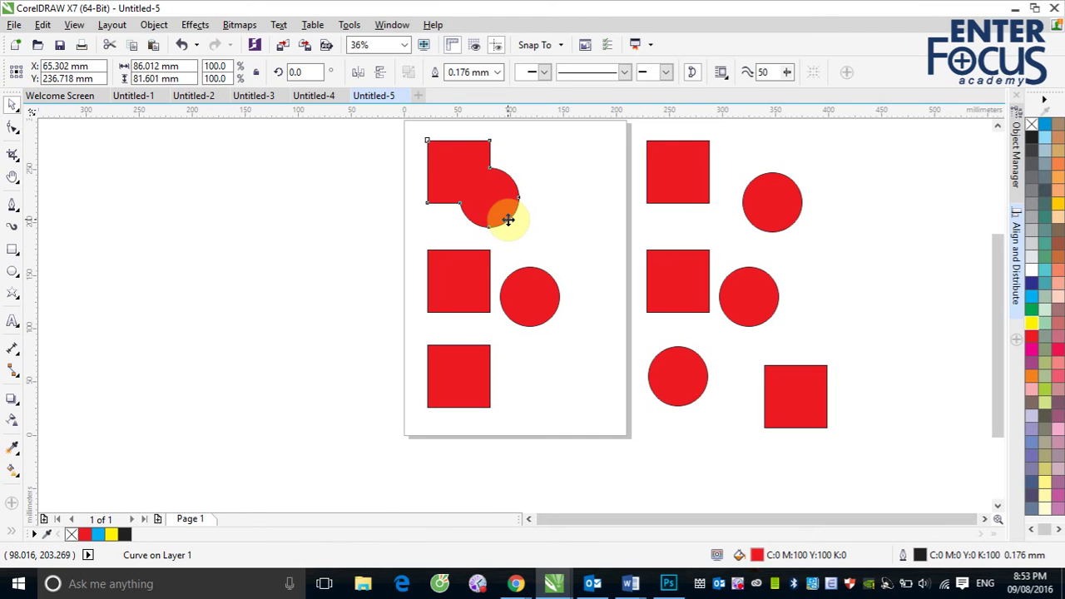
# Step: Delete all the welded, combined and broken-apart shapes on and beside the page
pyautogui.moveTo(383, 134); pyautogui.dragTo(870, 481)
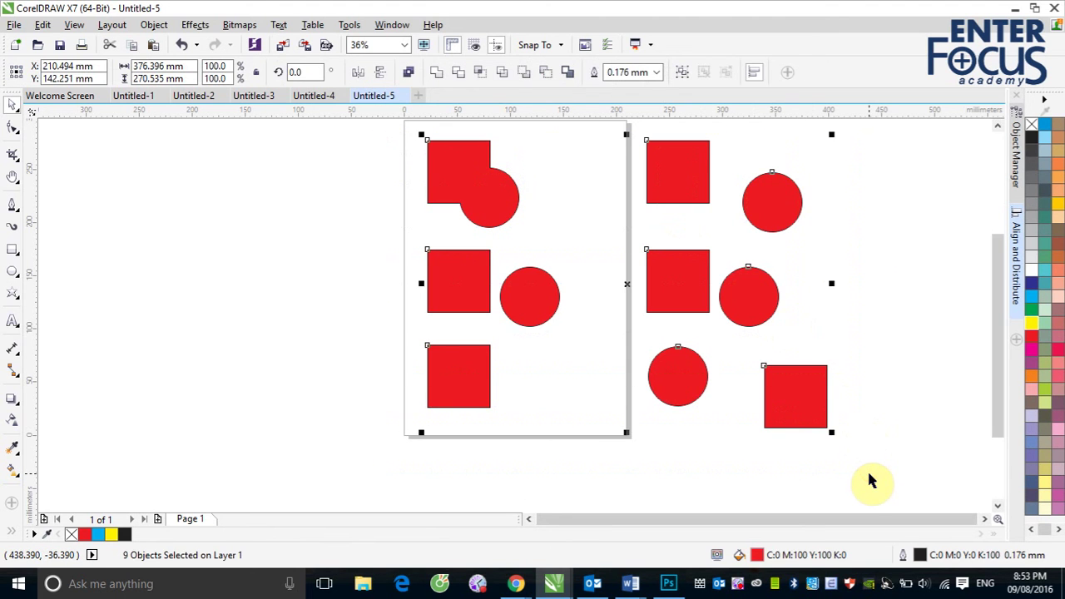
pyautogui.press('Delete')
pyautogui.moveTo(994, 285); pyautogui.dragTo(997, 256)
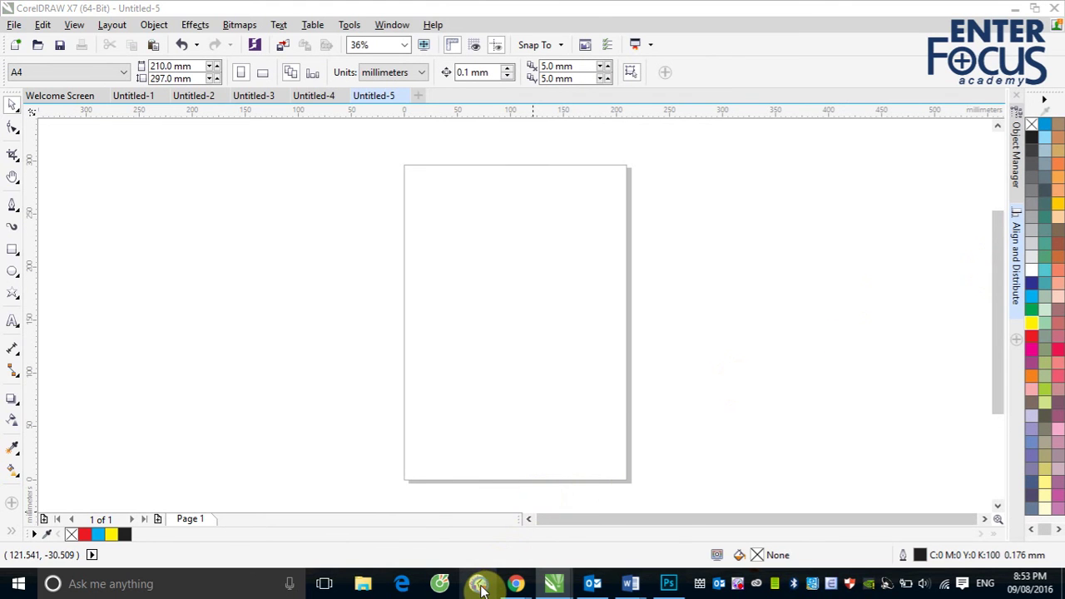
pyautogui.click(752, 433)
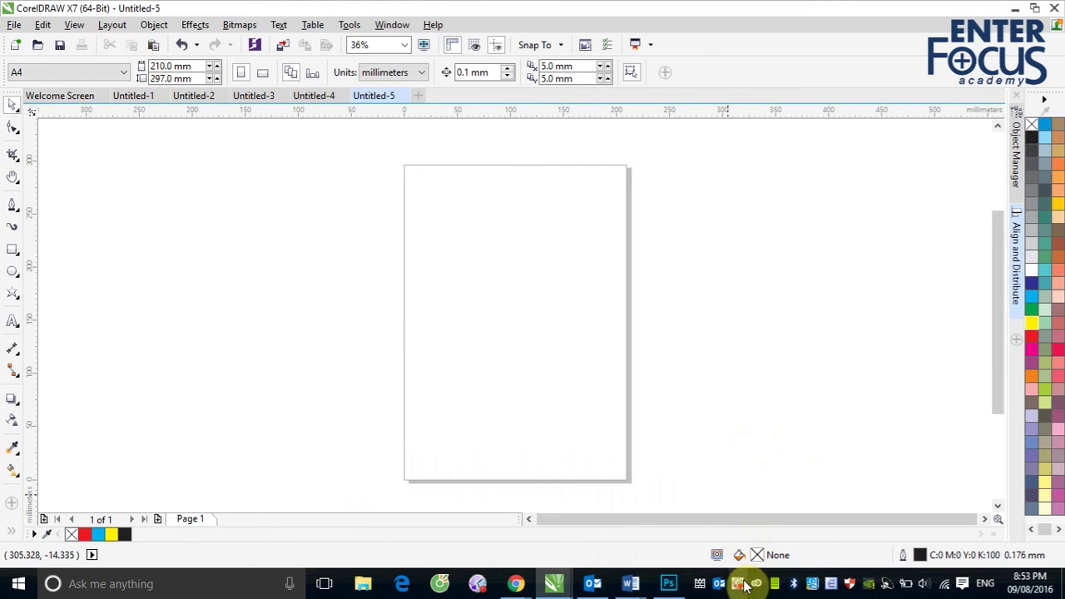